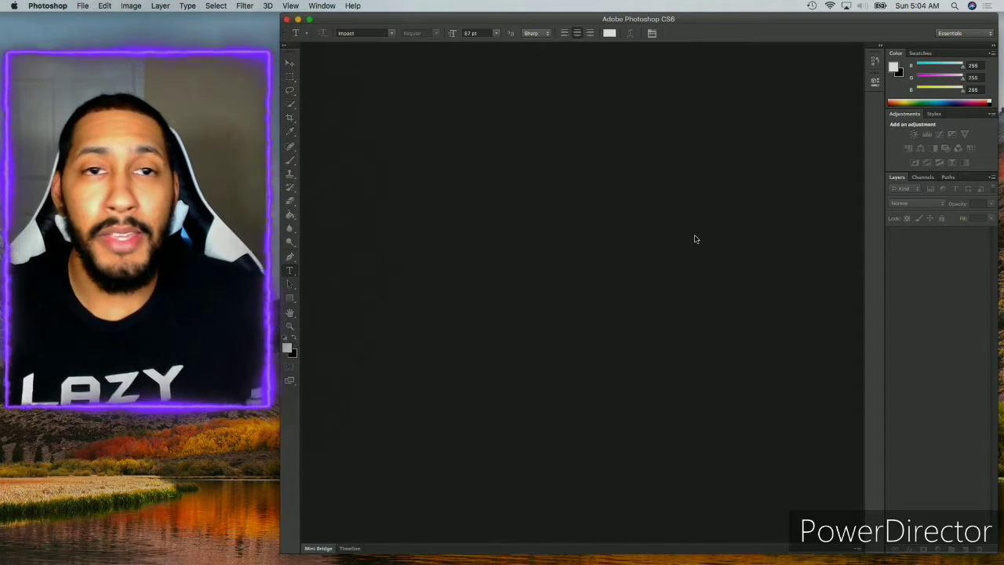
# - Switch to Finder and open the Thumbnails 2021 folder inside Documents
pyautogui.moveTo(737, 558)
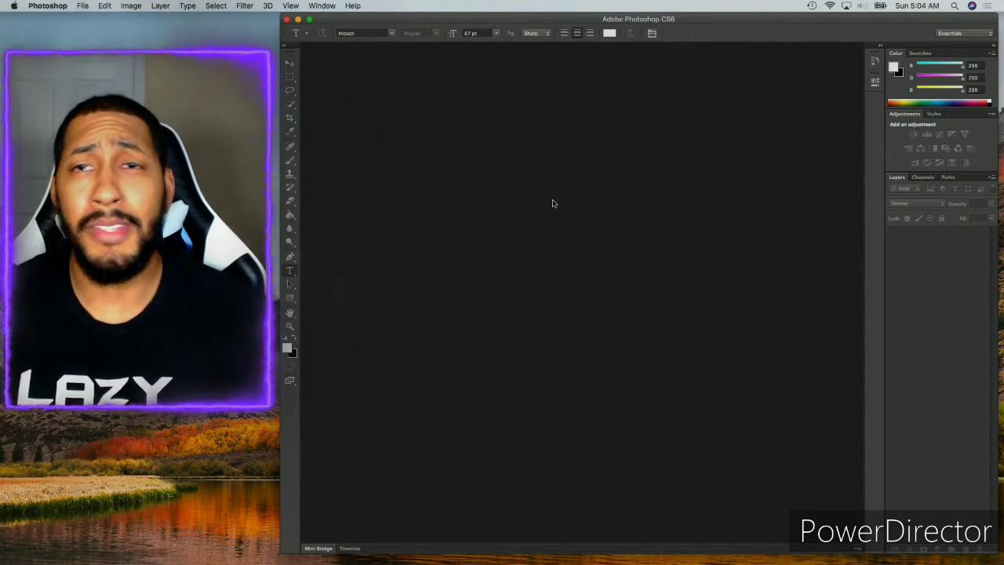
pyautogui.click(152, 531)
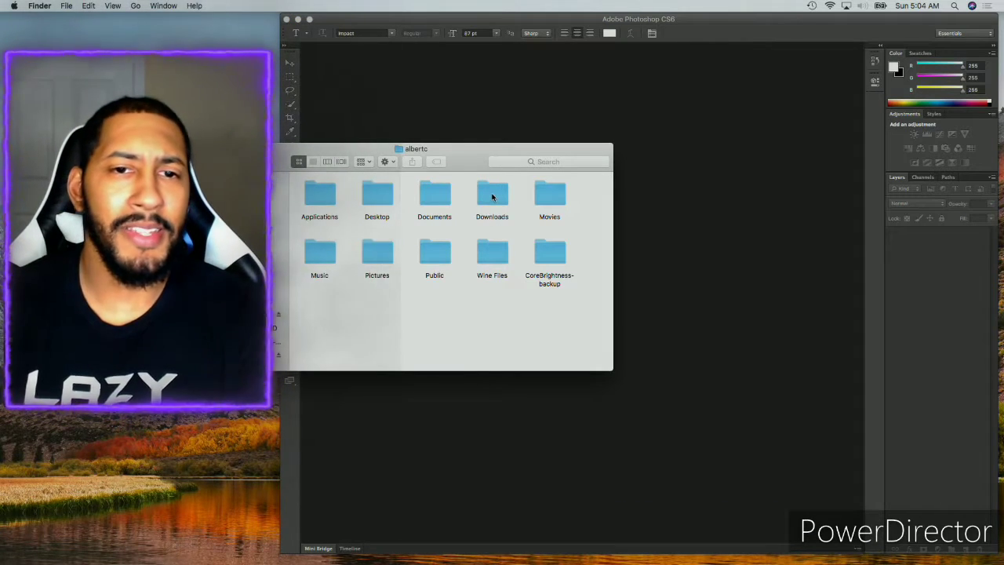
pyautogui.doubleClick(436, 194)
pyautogui.click(374, 195)
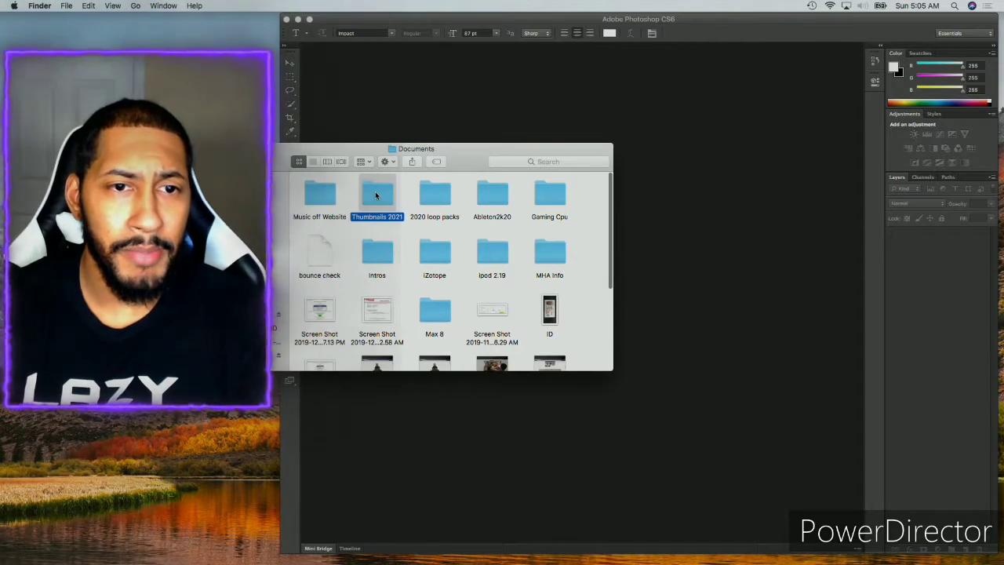
pyautogui.doubleClick(375, 194)
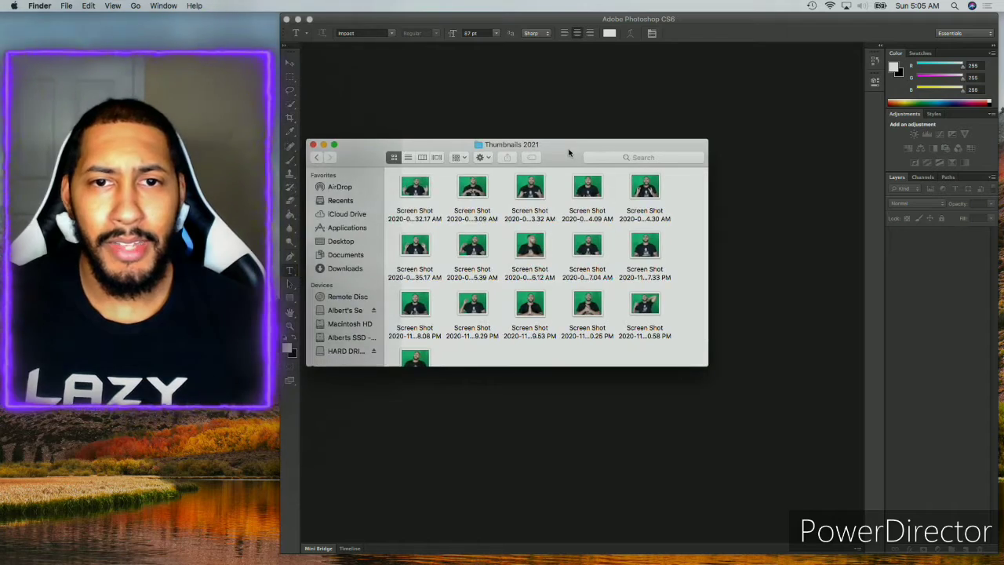
# - Preview several green-screen screenshots in the Thumbnails 2021 folder, starting with the 8.33.32 AM shot, to compare the poses
pyautogui.click(530, 192)
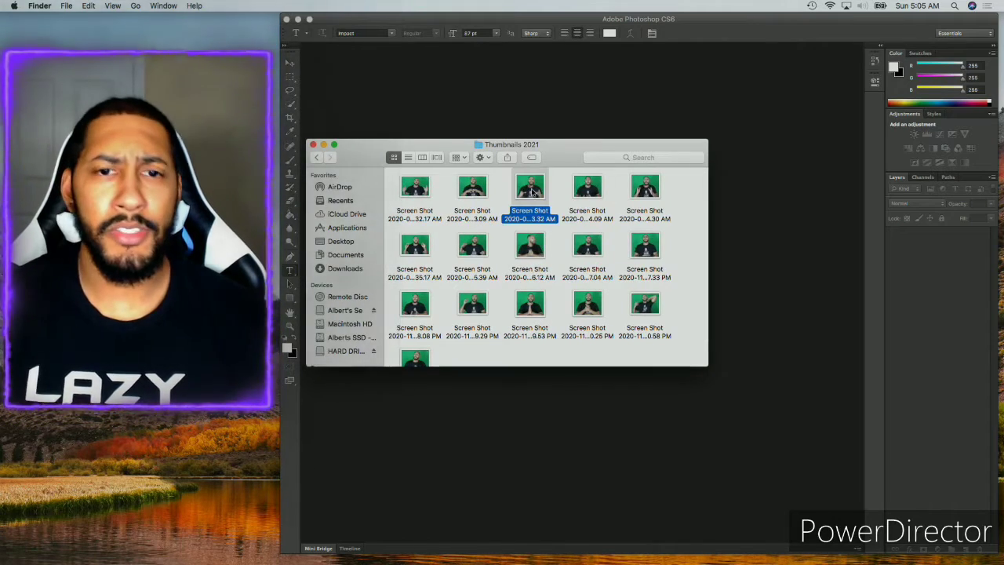
pyautogui.press('space')
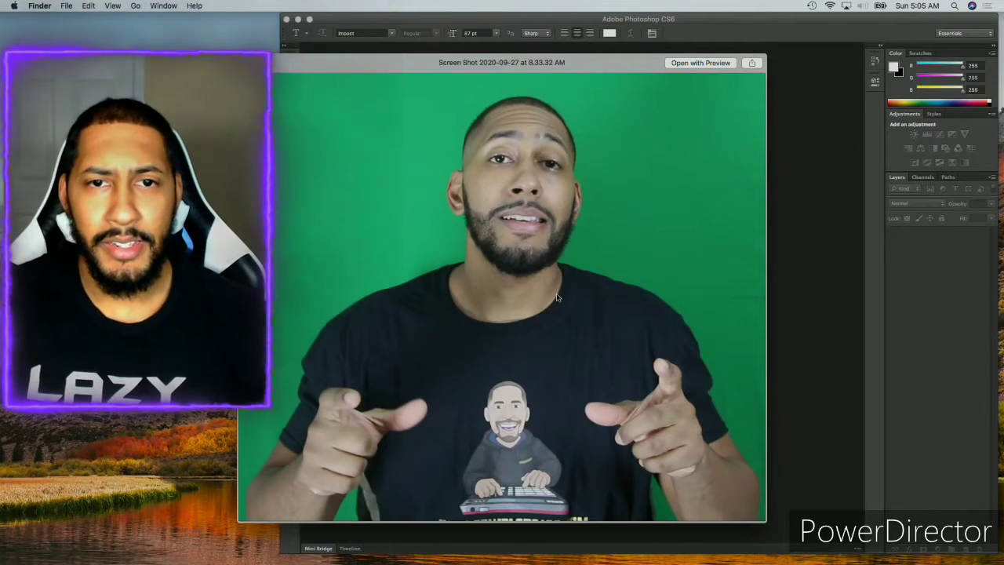
pyautogui.press('Down')
pyautogui.press('Down')
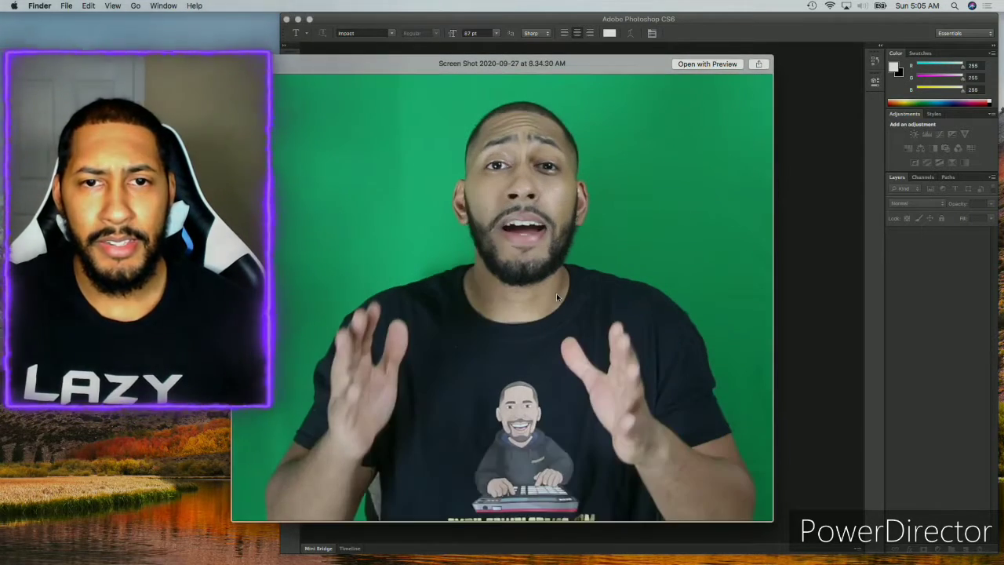
pyautogui.press('Down')
pyautogui.press('Down')
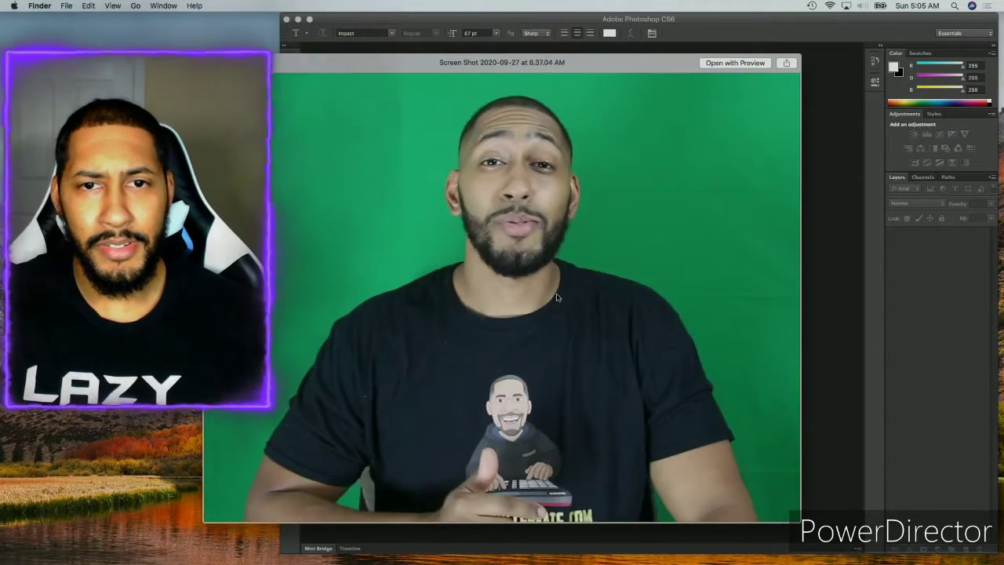
pyautogui.press('Down')
pyautogui.press('space')
pyautogui.press('Left')
pyautogui.press('Down')
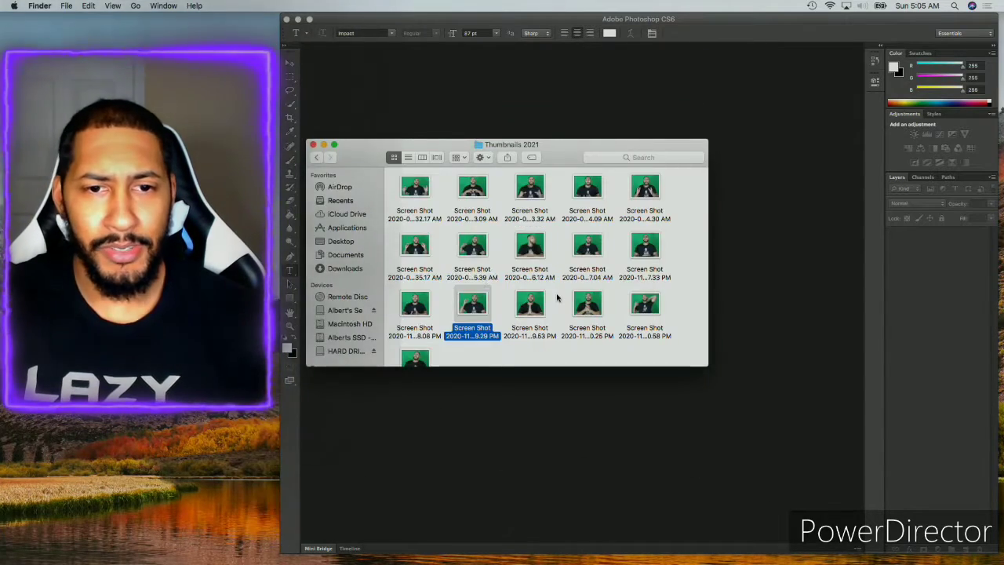
pyautogui.press('space')
pyautogui.press('Left')
pyautogui.press('Up')
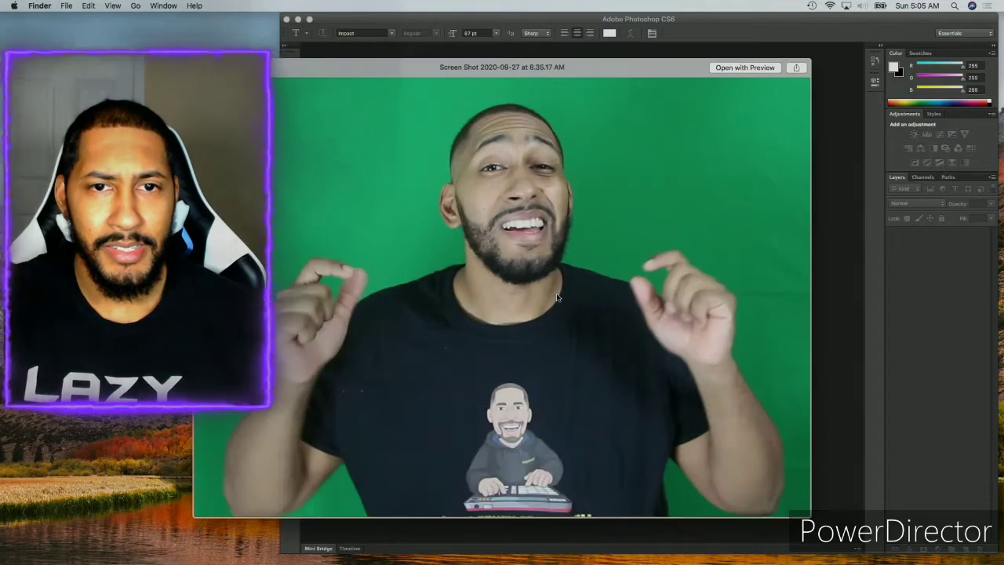
pyautogui.press('Up')
pyautogui.press('Right')
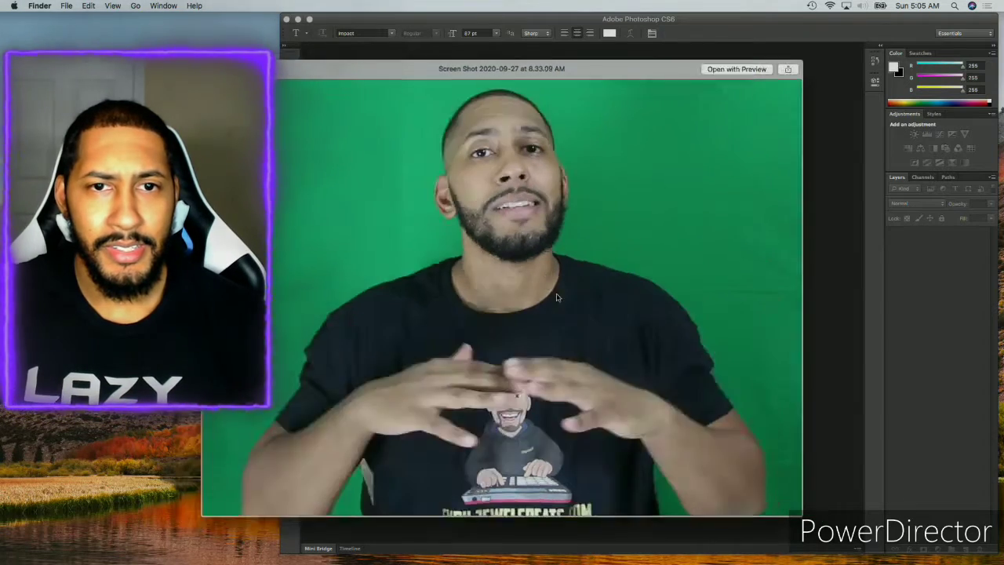
# - Examine Screen Shot 2020-09-27 at 8.34.09 AM in a large preview, then close the preview with that file selected
pyautogui.press('space')
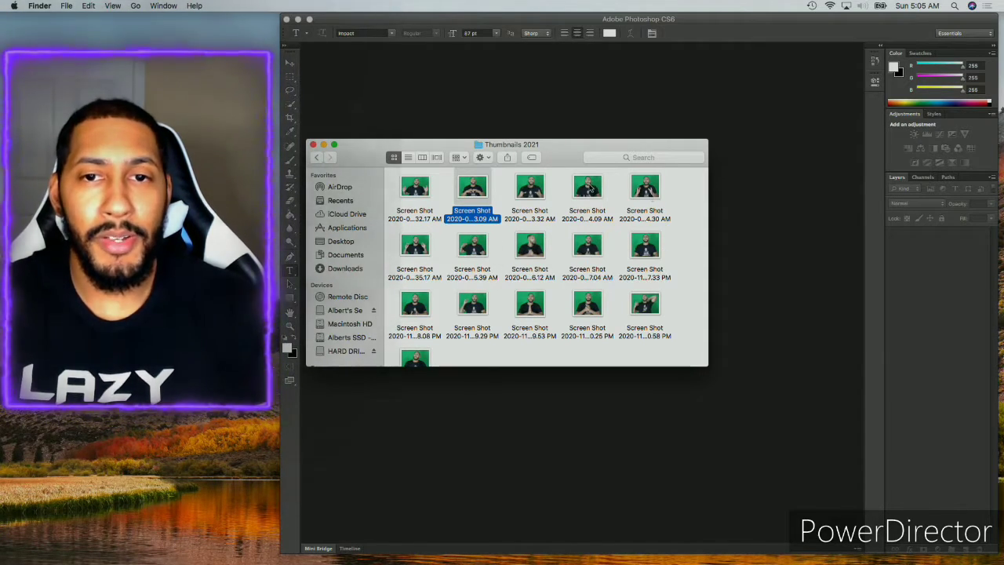
pyautogui.press('space')
pyautogui.press('Right')
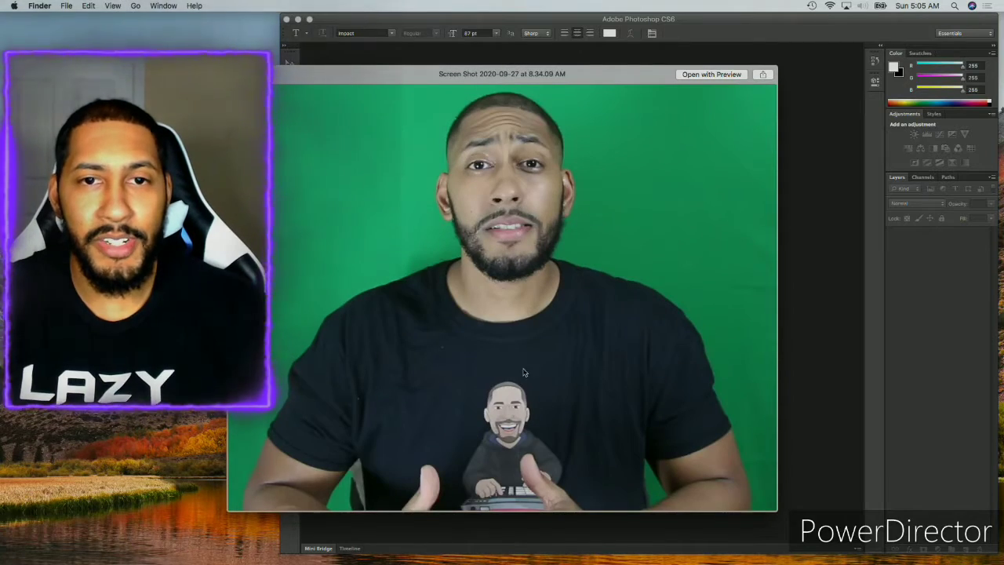
pyautogui.press('space')
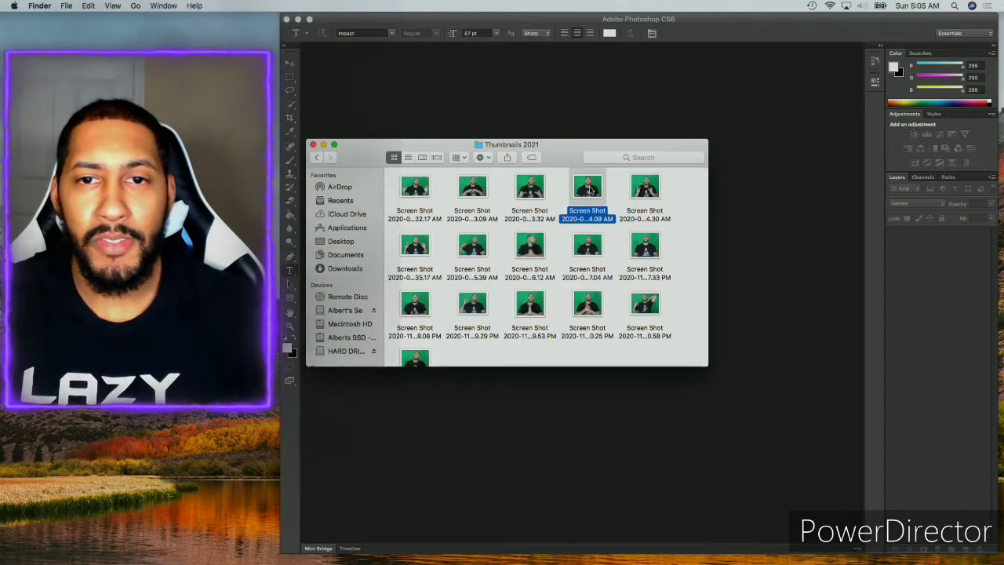
pyautogui.press('space')
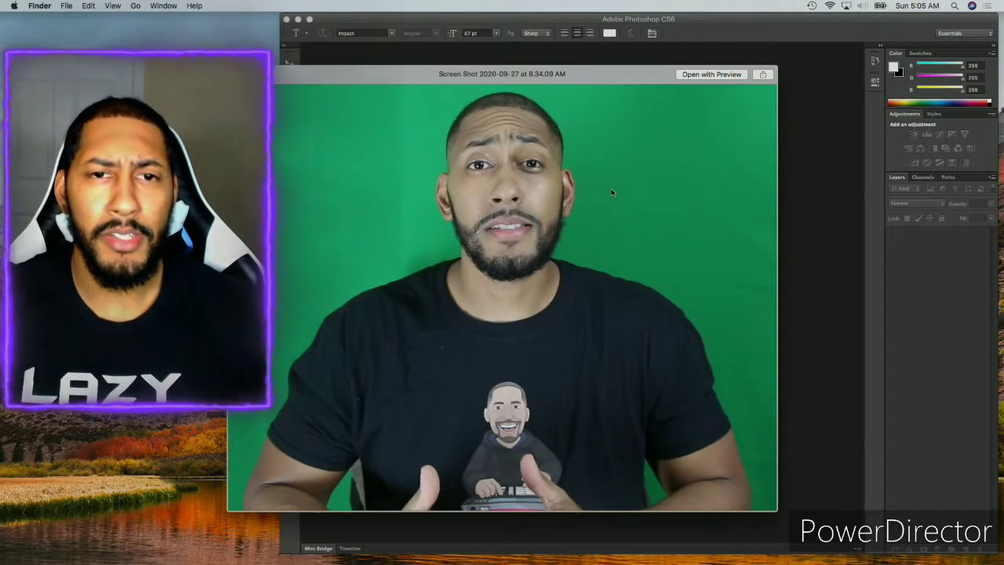
pyautogui.press('space')
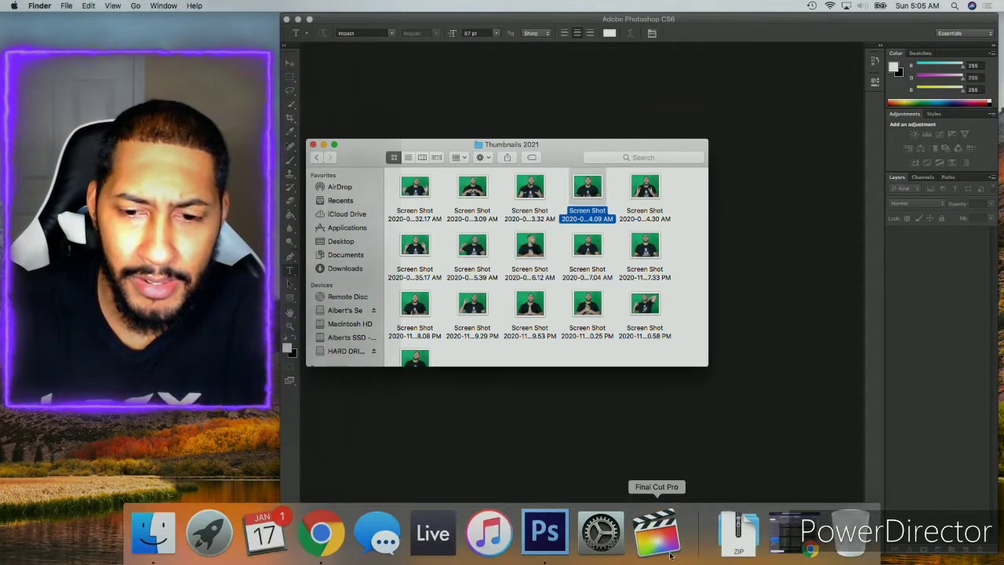
# - Switch to Photoshop and create a new document with the Youtube Thumbnail preset, 1280 by 720 pixels at 72 pixels/inch
pyautogui.click(406, 74)
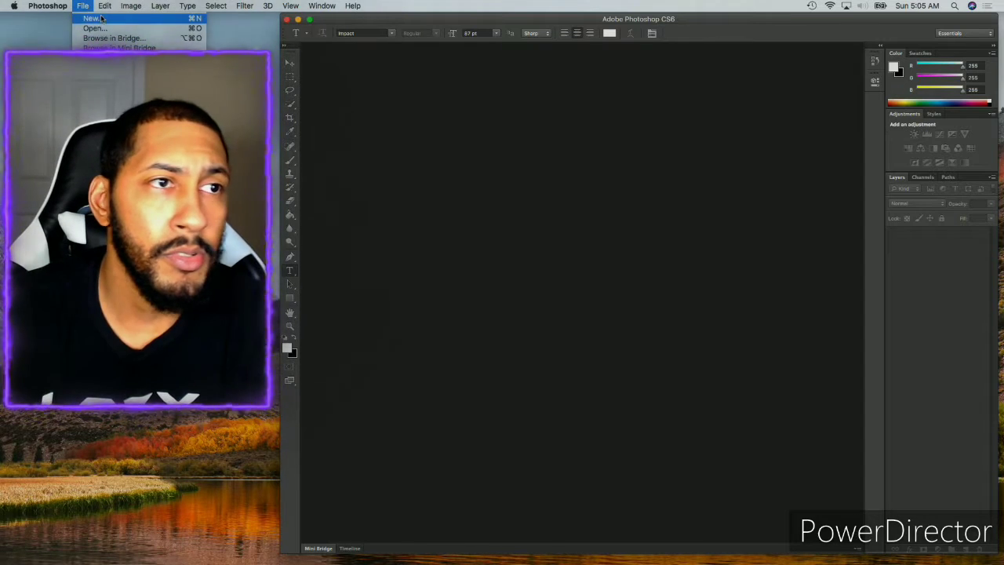
pyautogui.click(94, 17)
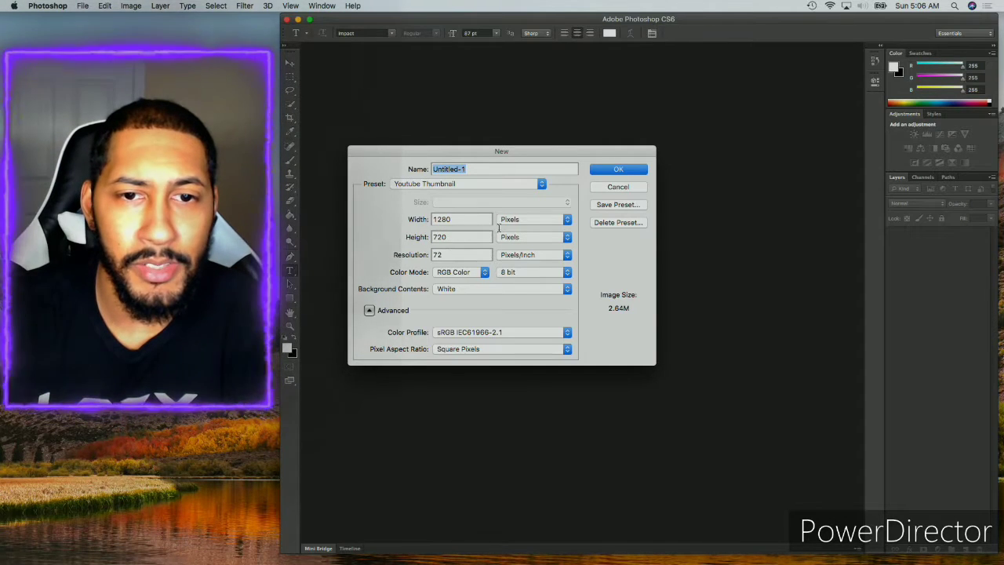
pyautogui.click(618, 170)
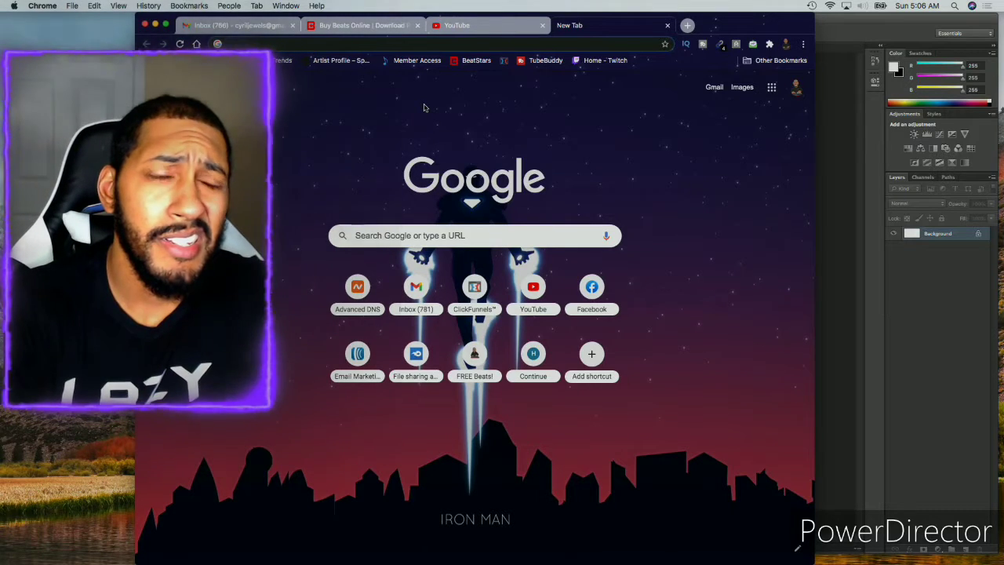
# - In a new Chrome tab, search Google Images for "photoshop png" and browse the results for a logo
pyautogui.write('ph')
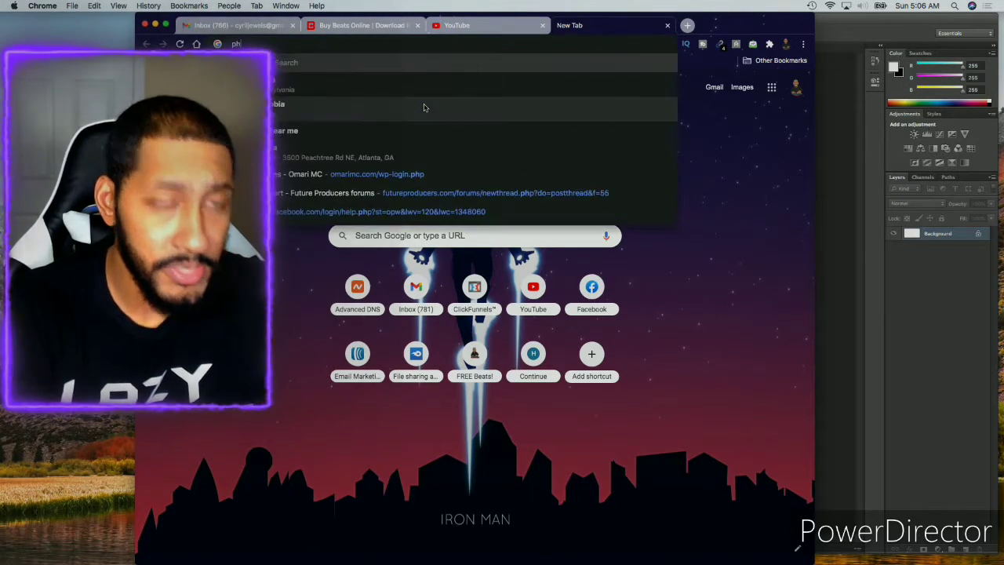
pyautogui.write('otoshop png')
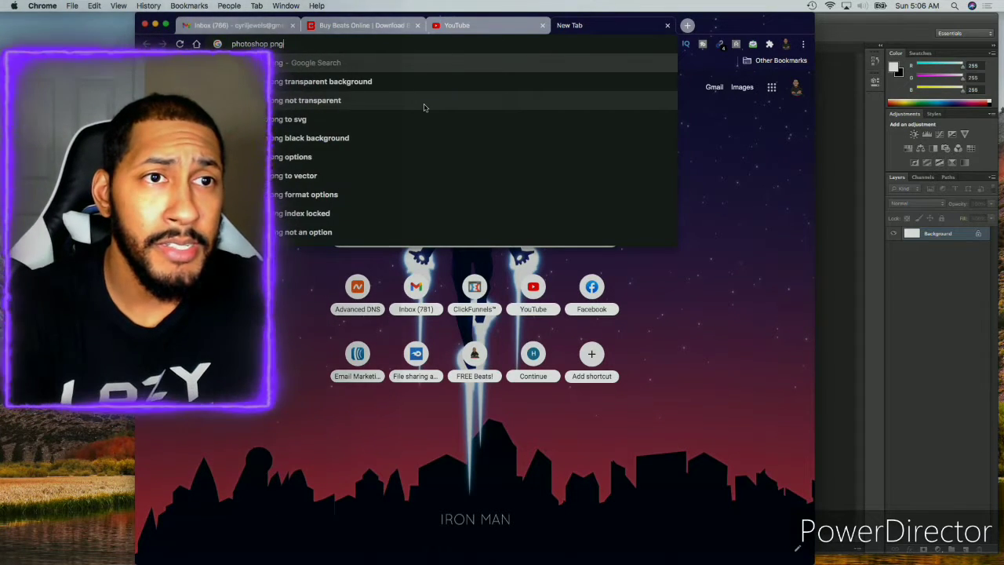
pyautogui.press('Return')
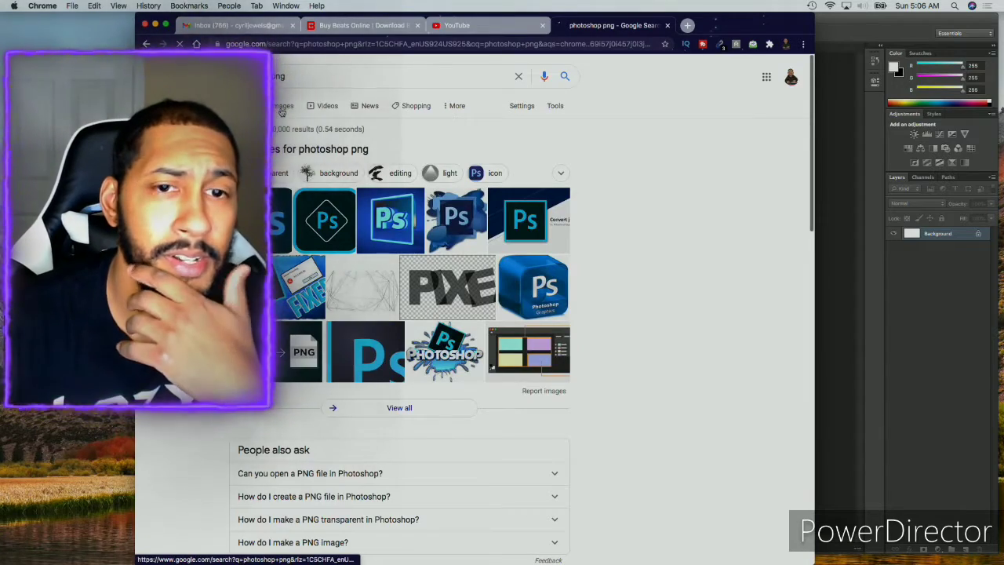
pyautogui.click(281, 106)
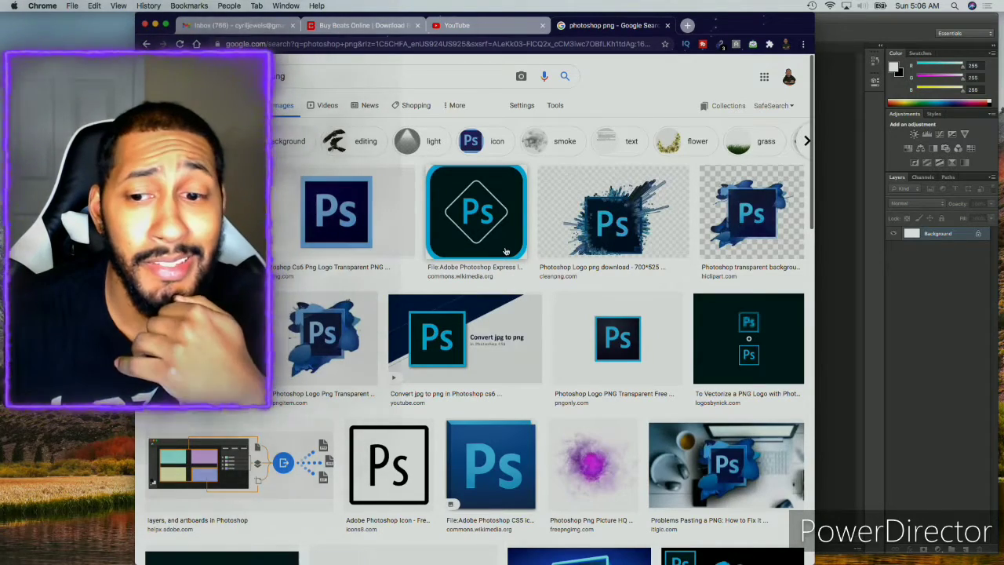
pyautogui.scroll(-3, 588, 443)
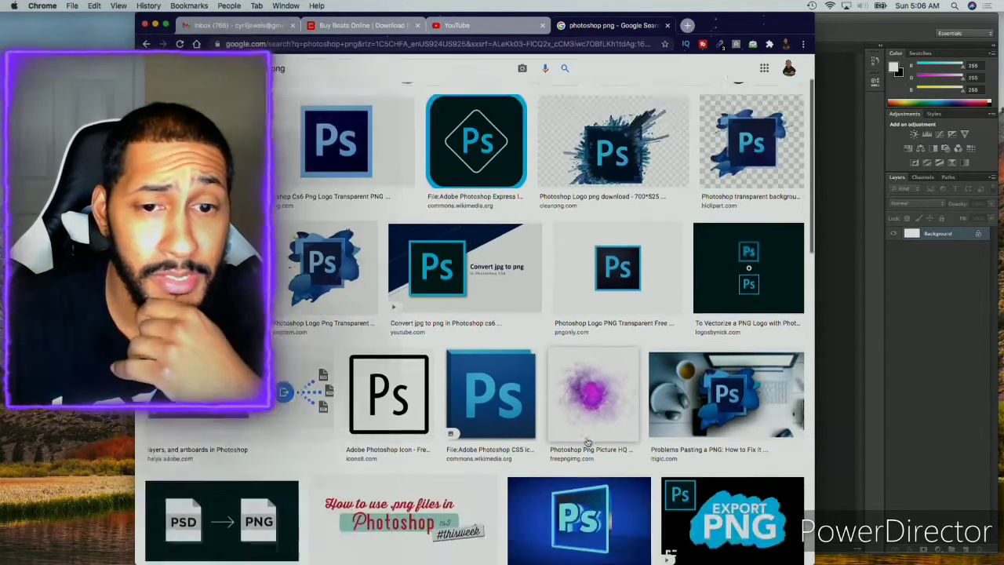
pyautogui.scroll(-4, 589, 443)
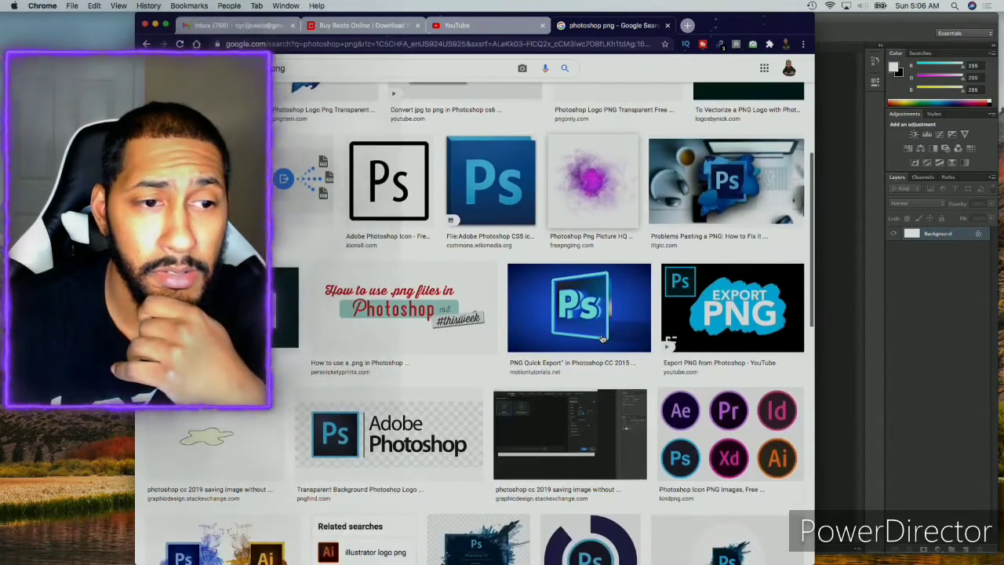
pyautogui.scroll(2, 601, 337)
pyautogui.scroll(3, 602, 337)
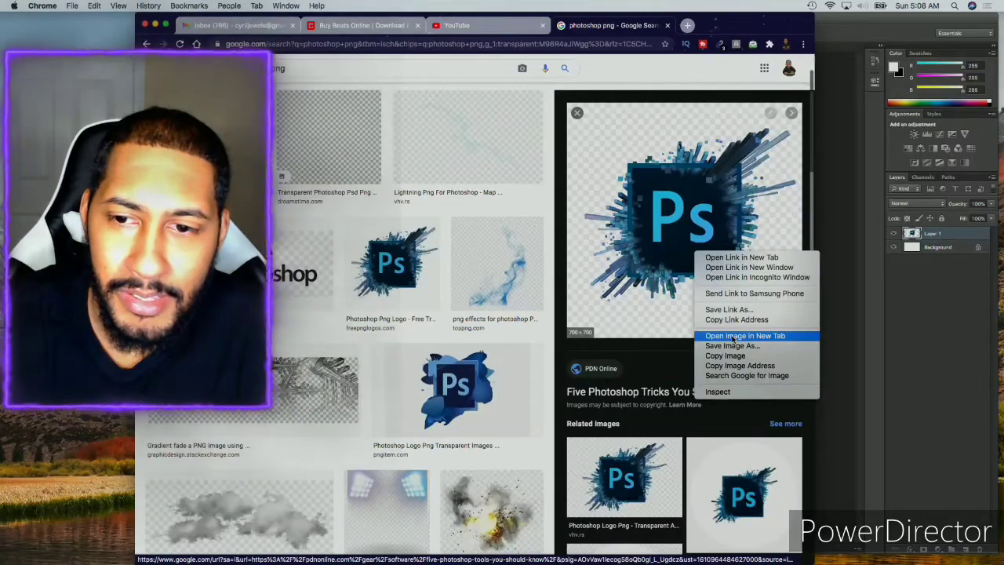
# - Open the transparent Photoshop logo with the blue burst at full size in its own browser tab for copying
pyautogui.click(733, 336)
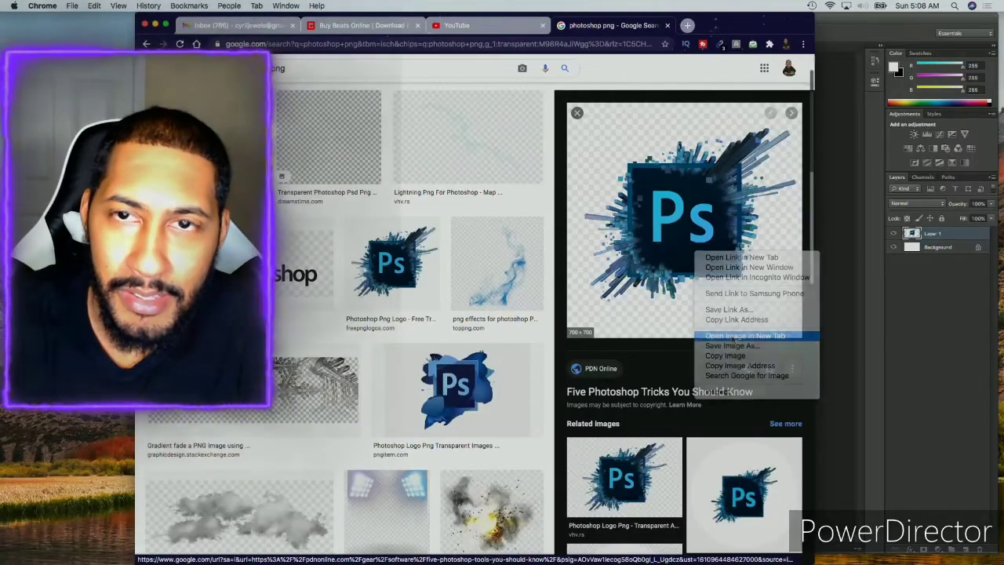
pyautogui.click(704, 26)
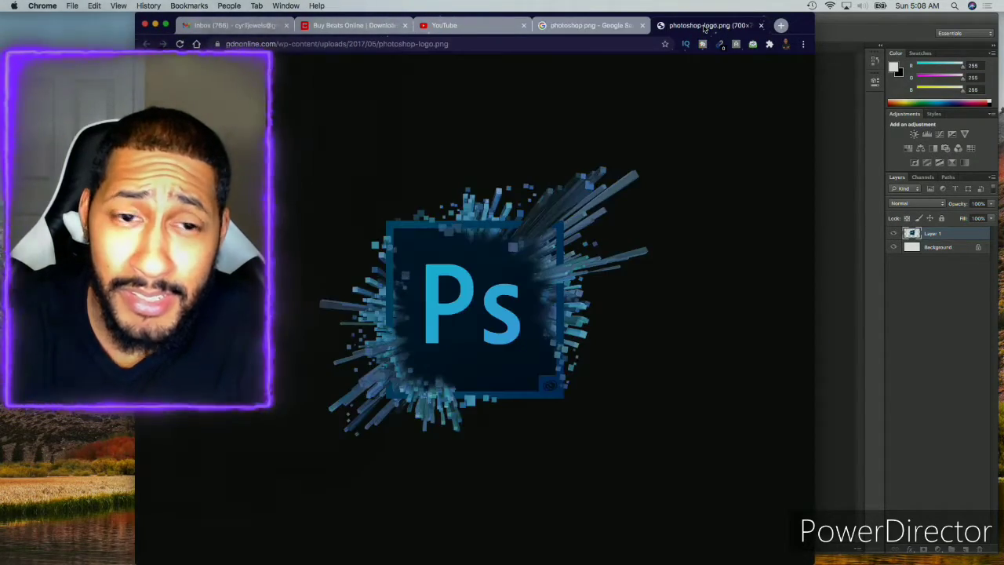
pyautogui.rightClick(484, 304)
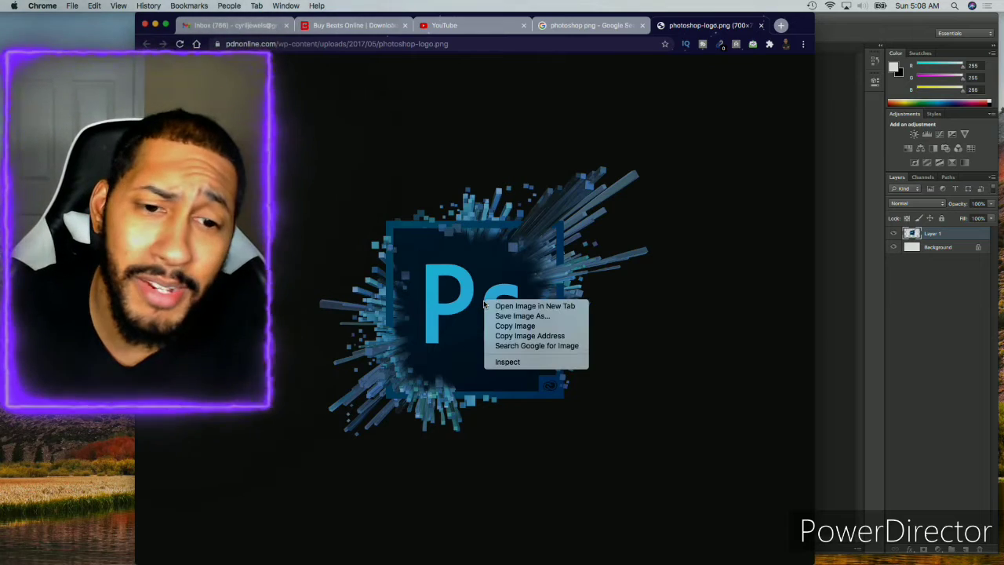
# - Switch to Photoshop, paste the logo into the blank thumbnail document and move it to the right side of the canvas
pyautogui.click(860, 315)
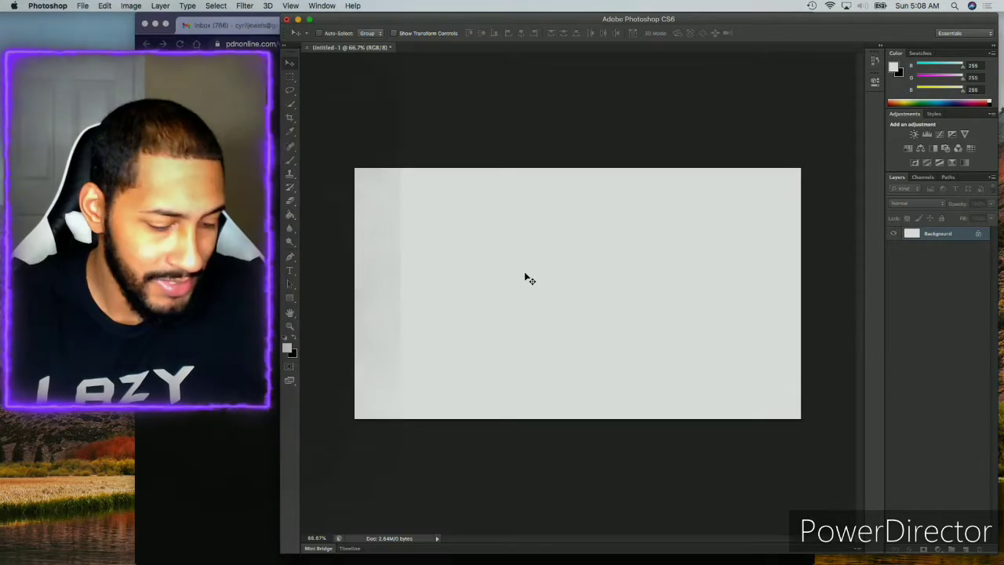
pyautogui.press('super+v')
pyautogui.moveTo(604, 319); pyautogui.dragTo(703, 295)
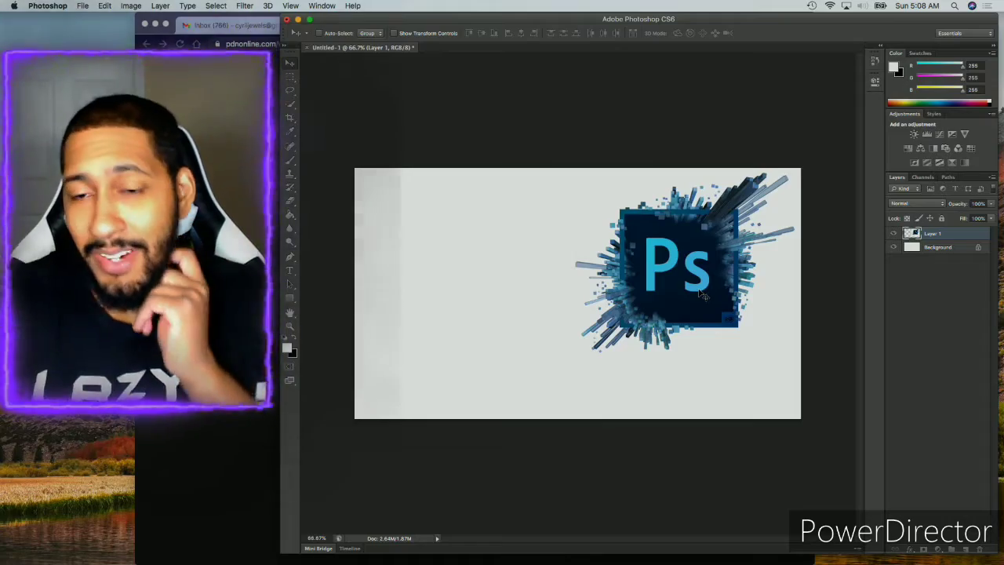
# - Place Screen Shot 2020-09-27 at 8.34.09 AM from the Thumbnails 2021 folder into the document, aligned with the canvas's left edge
pyautogui.hotkey('ctrl', 'Up')
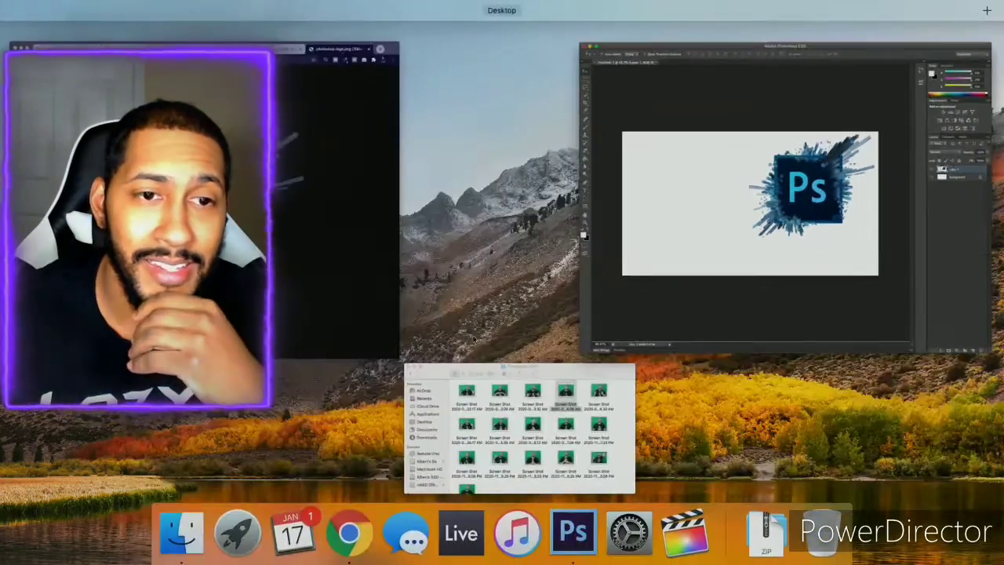
pyautogui.click(497, 406)
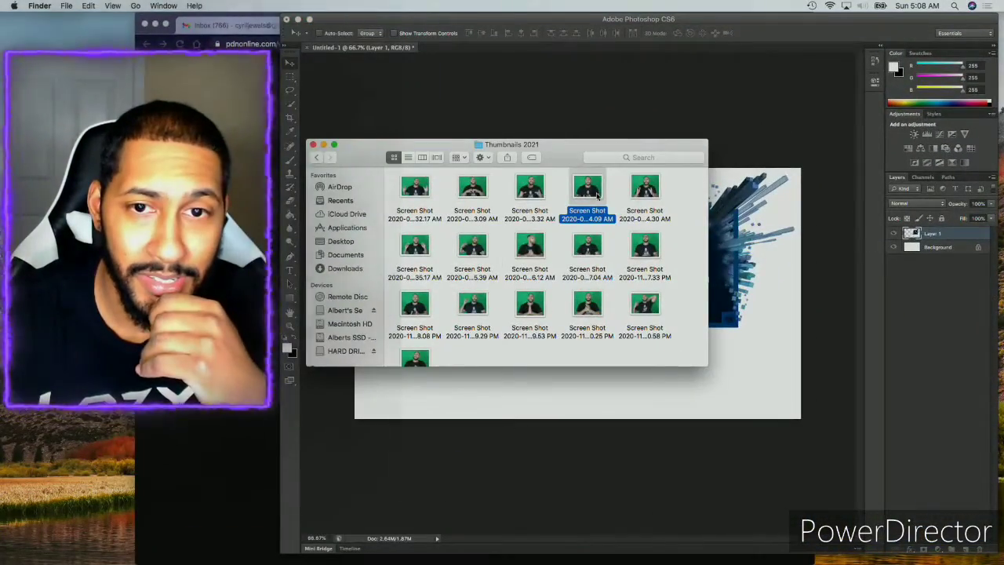
pyautogui.moveTo(592, 183); pyautogui.dragTo(697, 349)
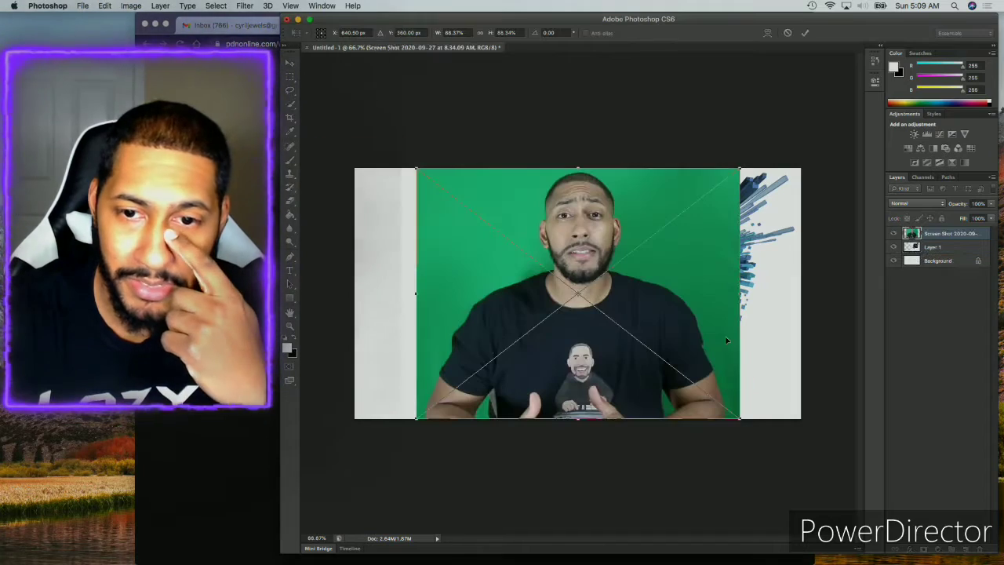
pyautogui.moveTo(688, 258); pyautogui.dragTo(628, 261)
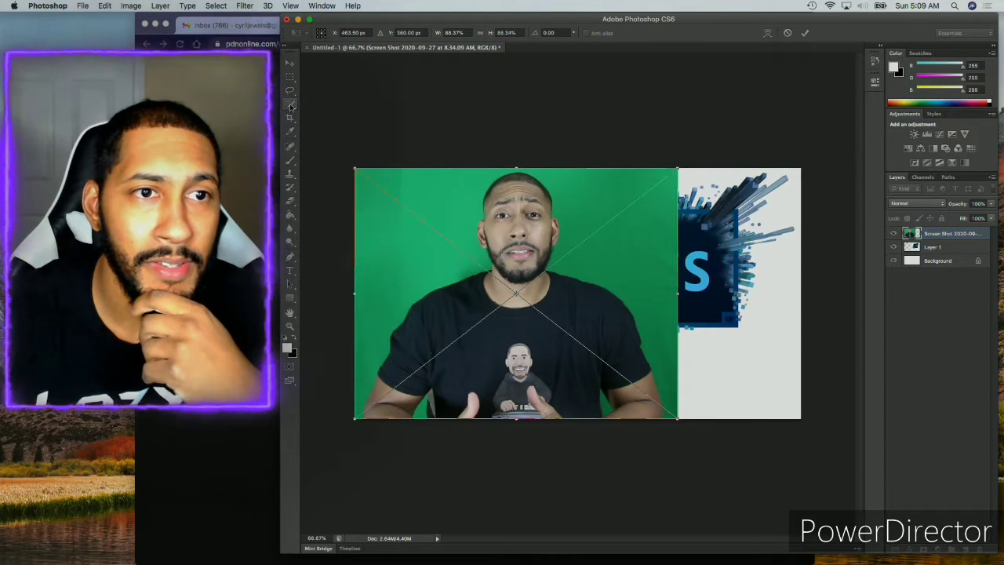
# - Commit the placed green-screen photo and rasterize its layer
pyautogui.click(807, 33)
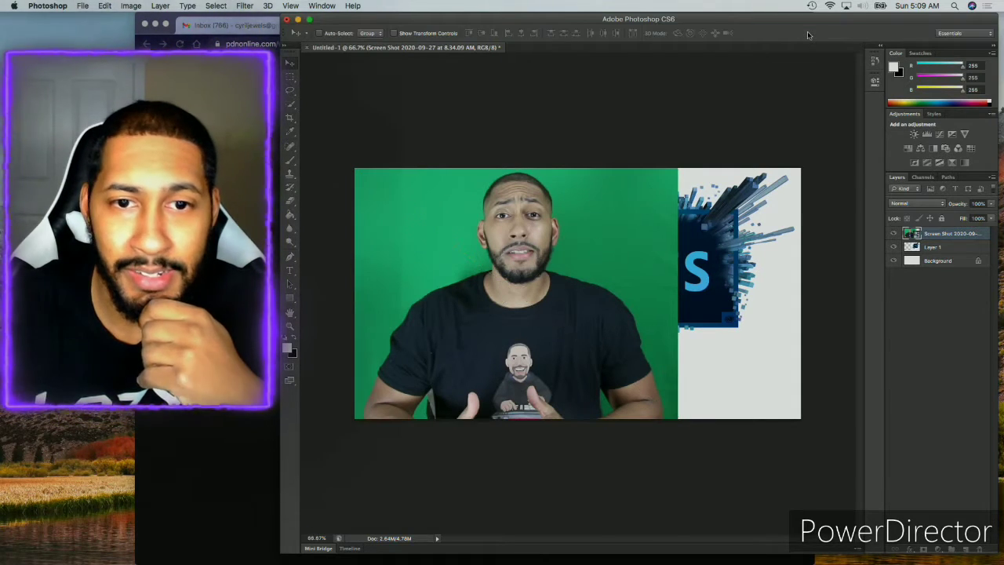
pyautogui.rightClick(942, 237)
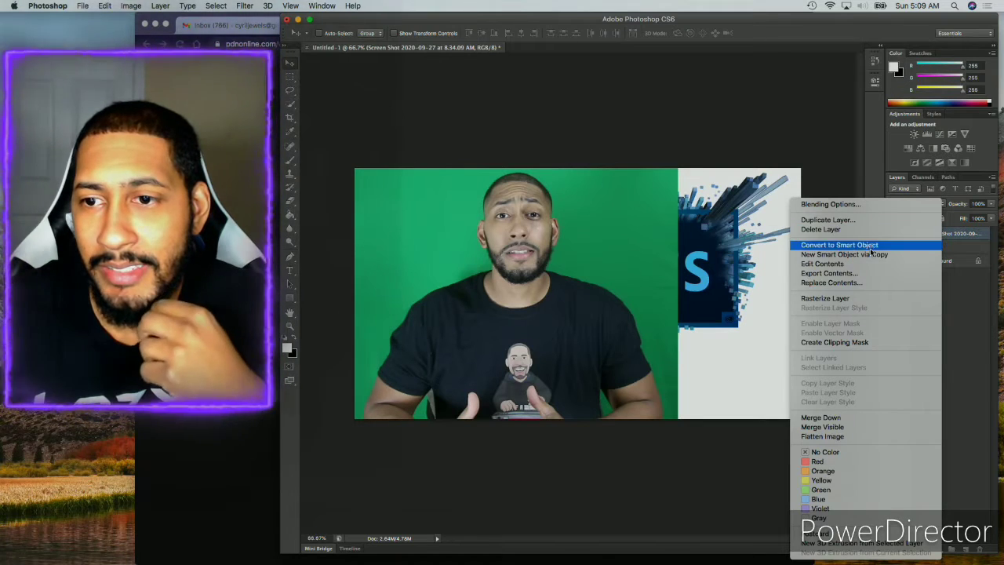
pyautogui.click(857, 299)
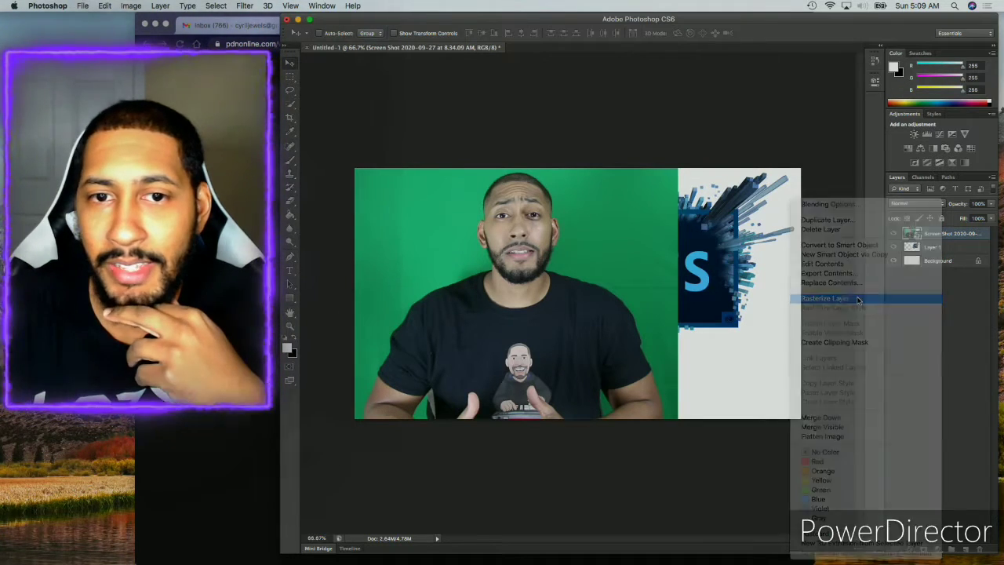
# - Select the green backdrop to the left of the presenter and above his head with the Magic Wand tool at tolerance 32
pyautogui.click(291, 105)
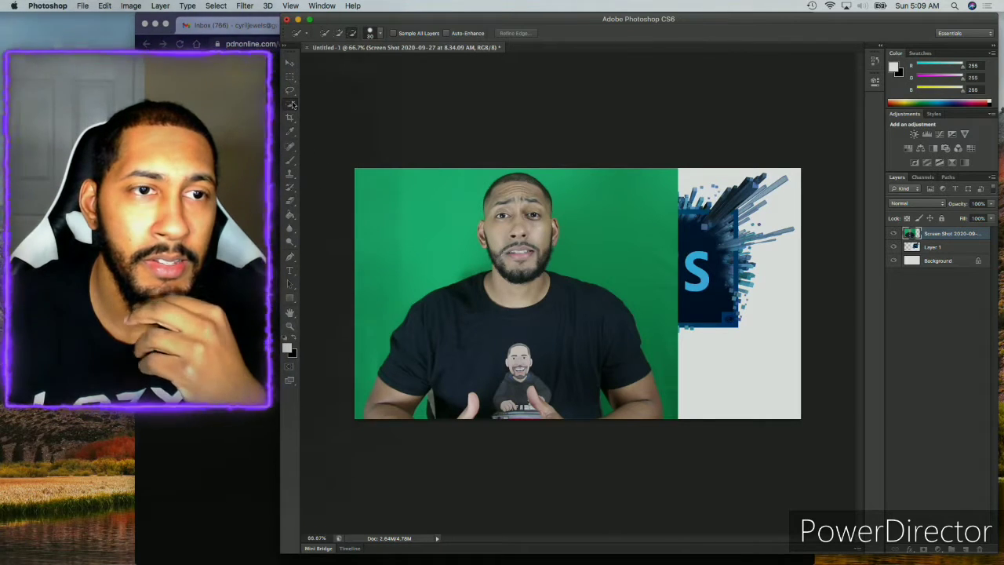
pyautogui.click(291, 105)
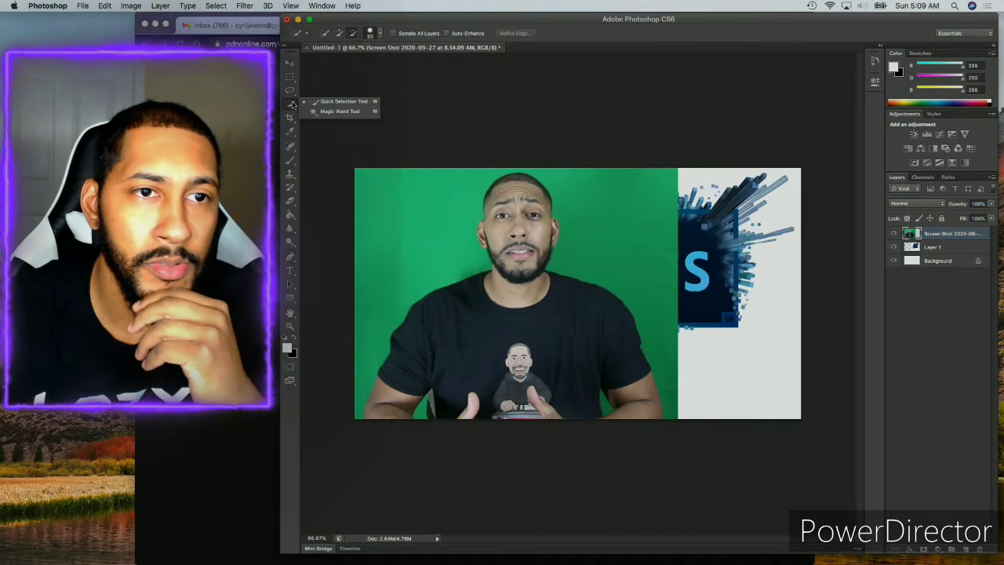
pyautogui.click(339, 112)
pyautogui.click(418, 196)
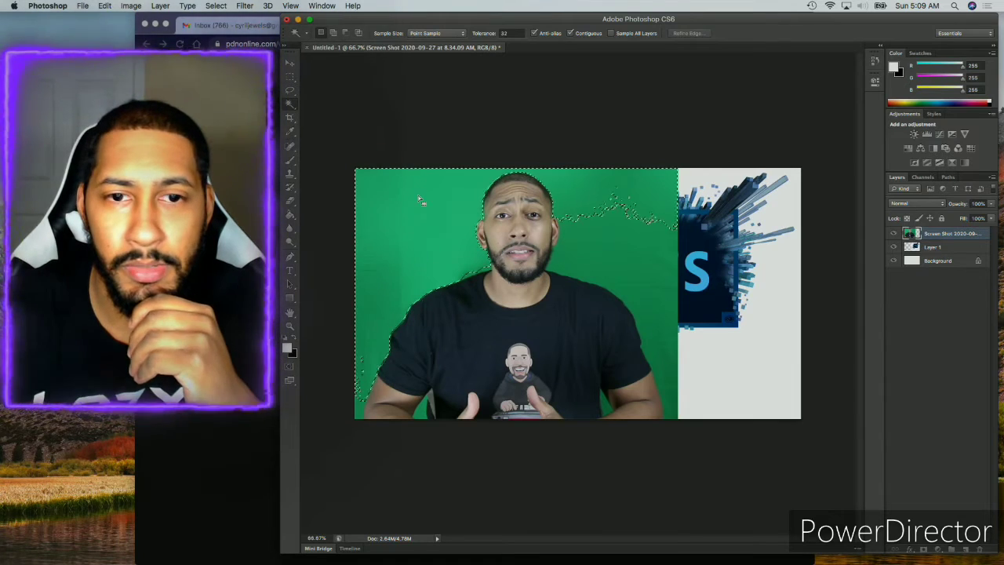
# - Add the remaining green on the presenter's right-hand side to the selection with the Quick Selection tool, then set the tool to subtract
pyautogui.click(290, 106)
pyautogui.click(342, 101)
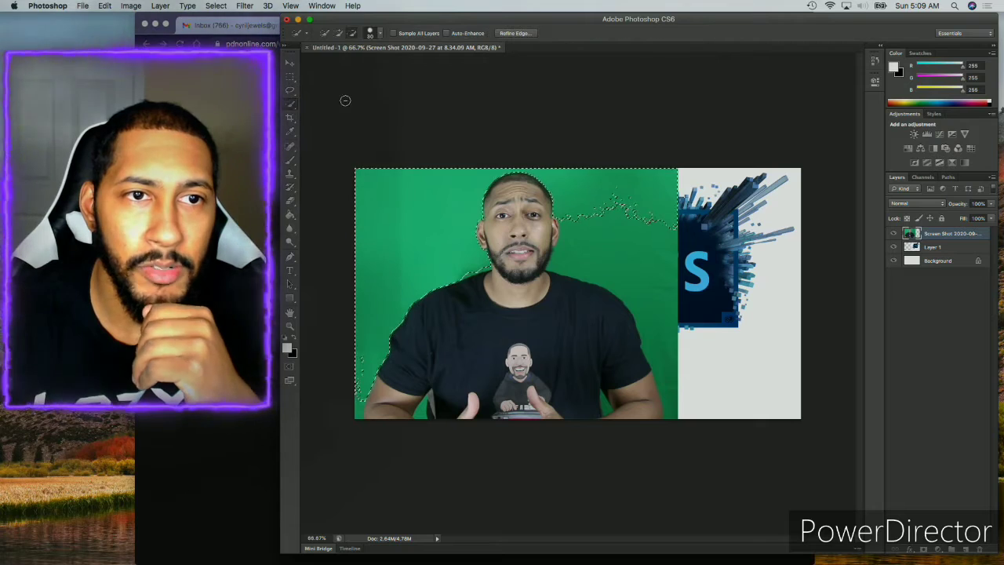
pyautogui.click(338, 35)
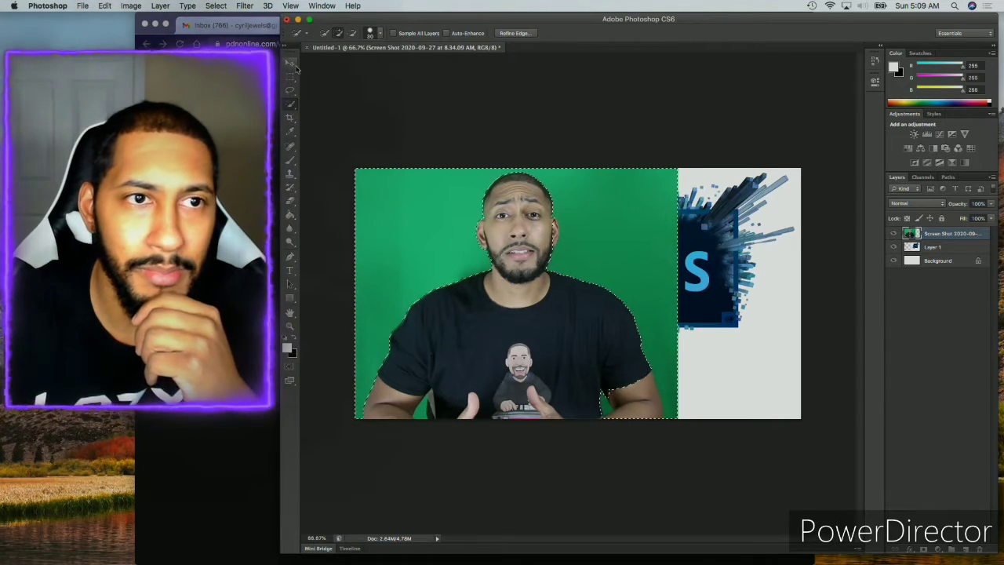
pyautogui.click(351, 34)
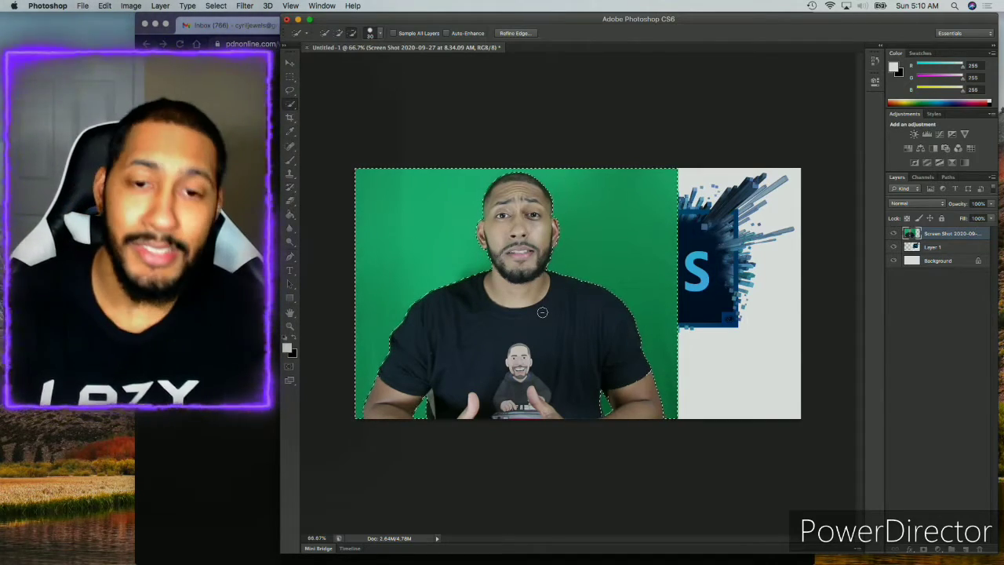
# - Delete the selected green backdrop, deselect, and inspect the cut-out edges around the presenter up close
pyautogui.press('Delete')
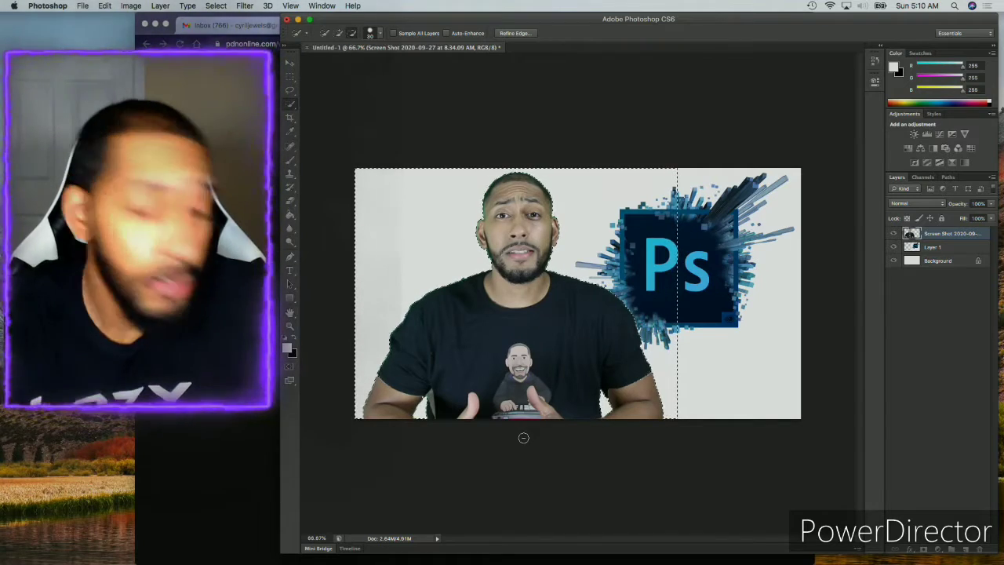
pyautogui.press('super+d')
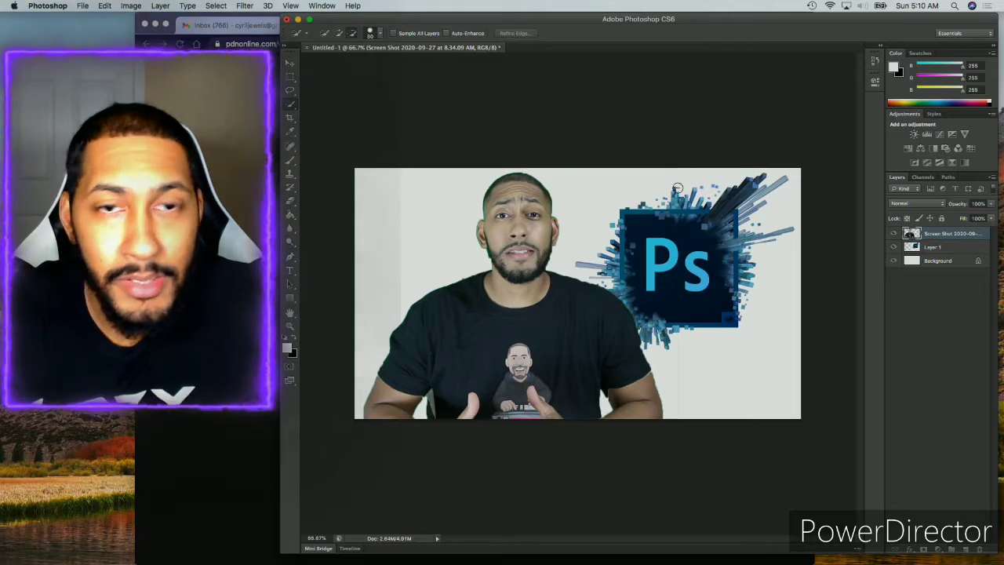
pyautogui.scroll(4, 676, 189)
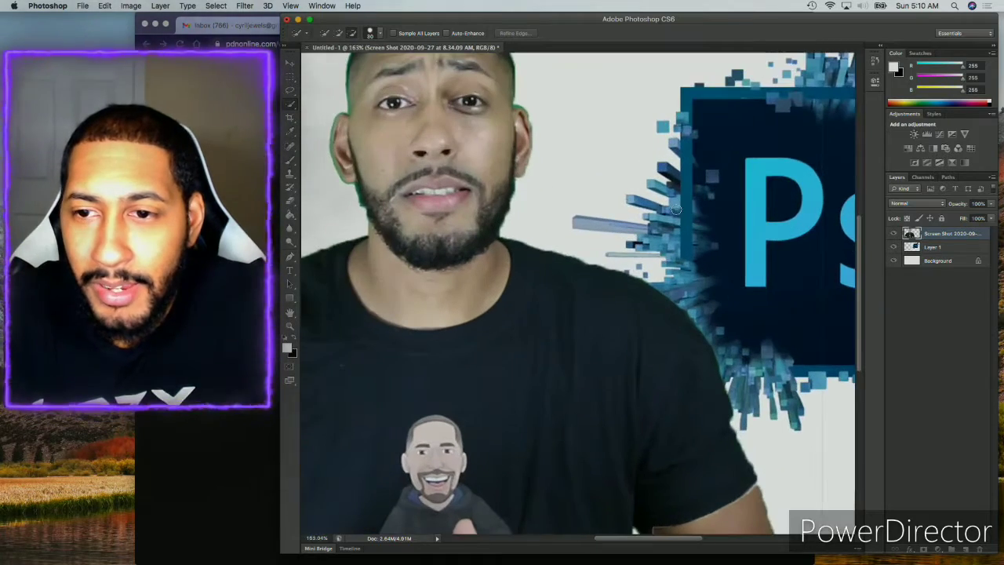
pyautogui.scroll(-1, 825, 295)
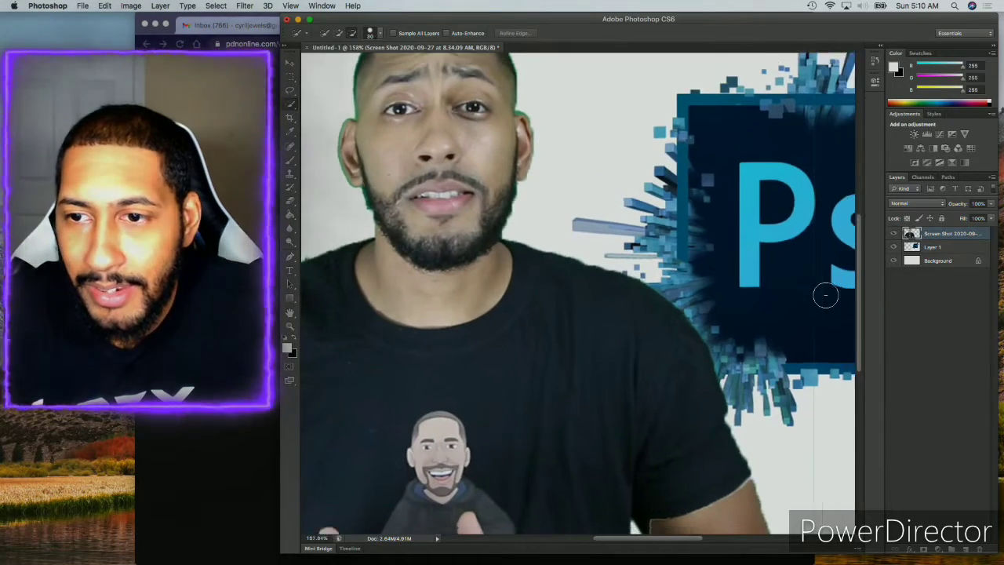
pyautogui.scroll(-8, 825, 295)
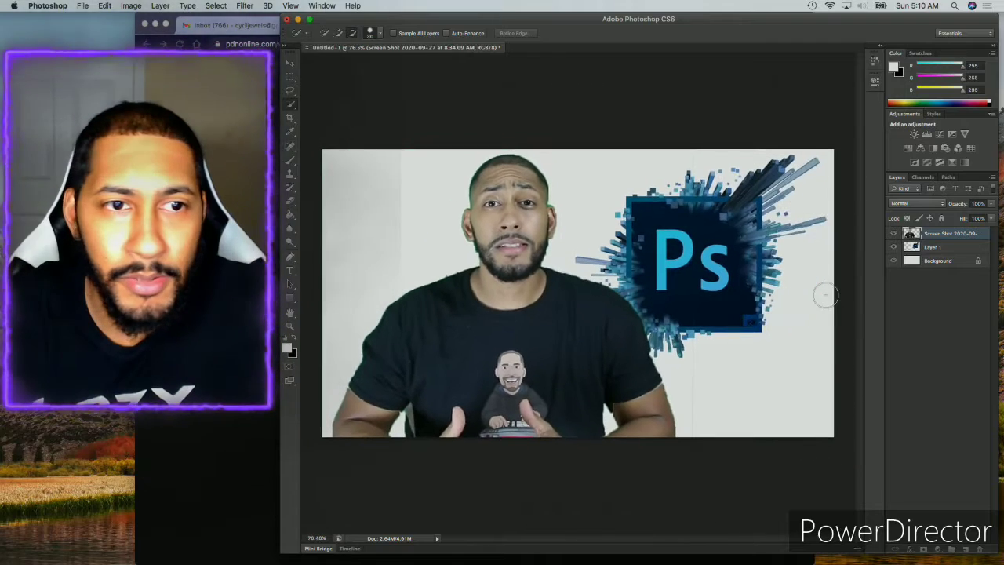
pyautogui.scroll(1, 825, 295)
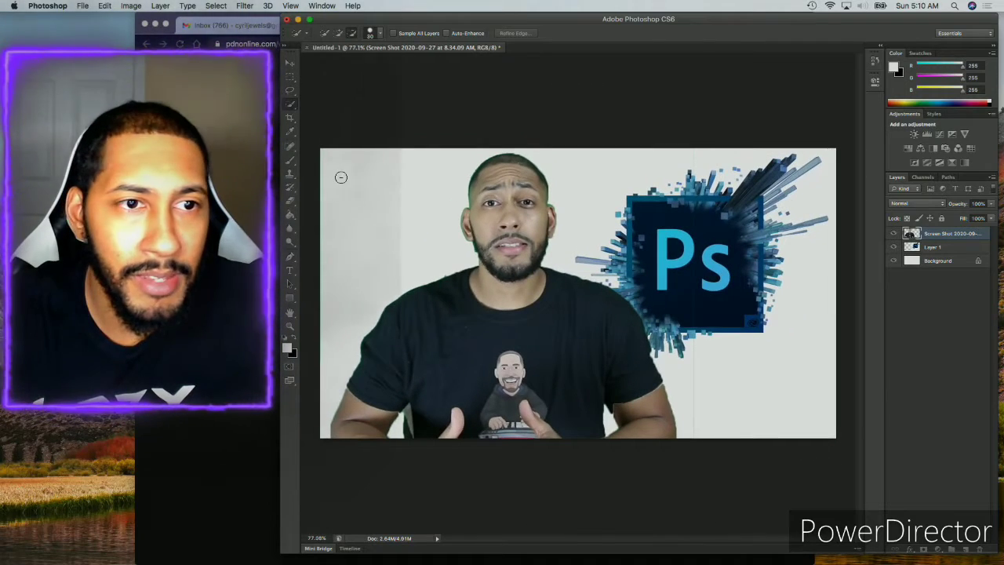
# - Apply a thick black outside Stroke at 100% opacity to the presenter photo layer to expose leftover backdrop remnants
pyautogui.click(290, 200)
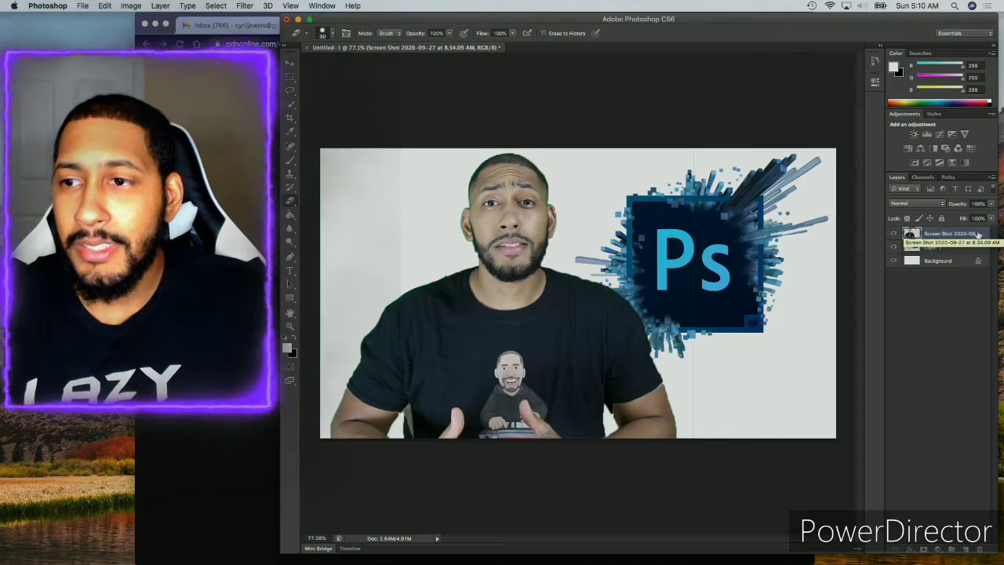
pyautogui.doubleClick(977, 234)
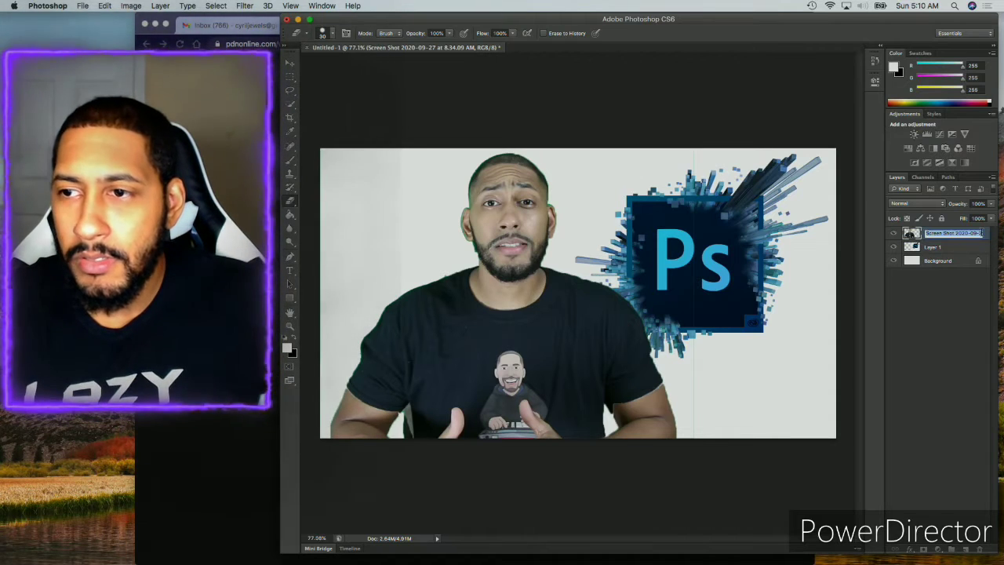
pyautogui.doubleClick(985, 234)
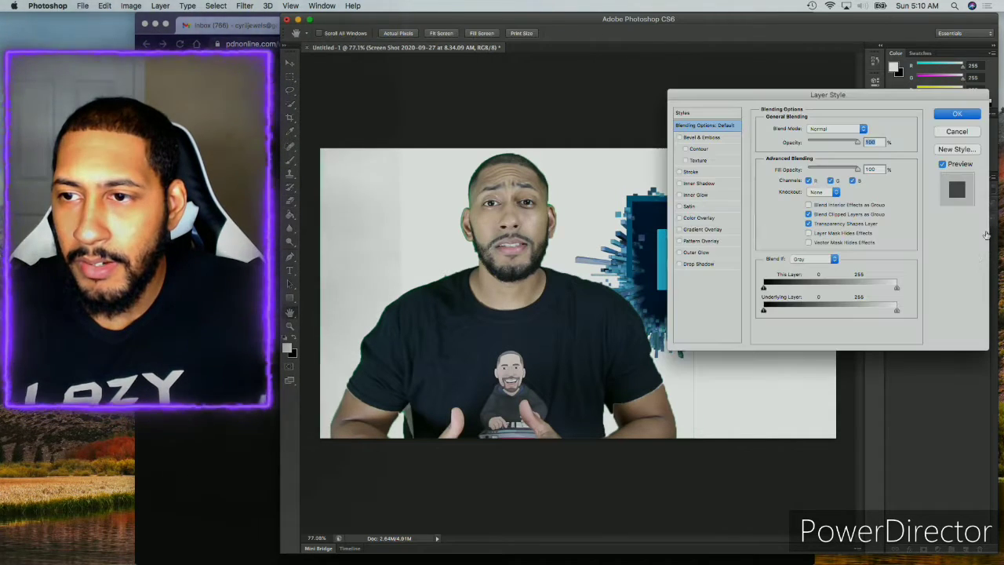
pyautogui.click(679, 172)
pyautogui.click(696, 172)
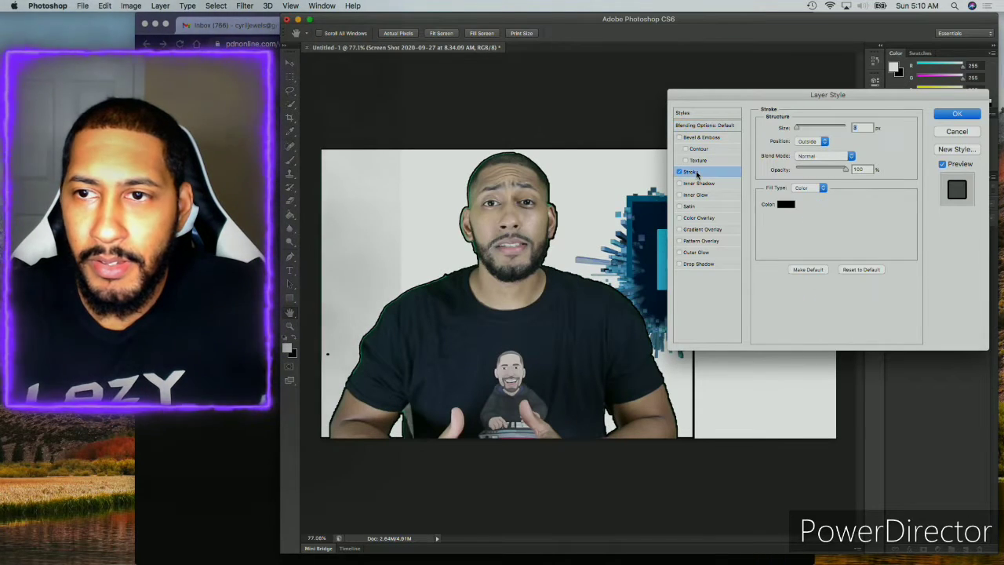
pyautogui.moveTo(798, 129)
pyautogui.mouseDown()
pyautogui.moveTo(816, 130)
pyautogui.moveTo(799, 128)
pyautogui.mouseUp()
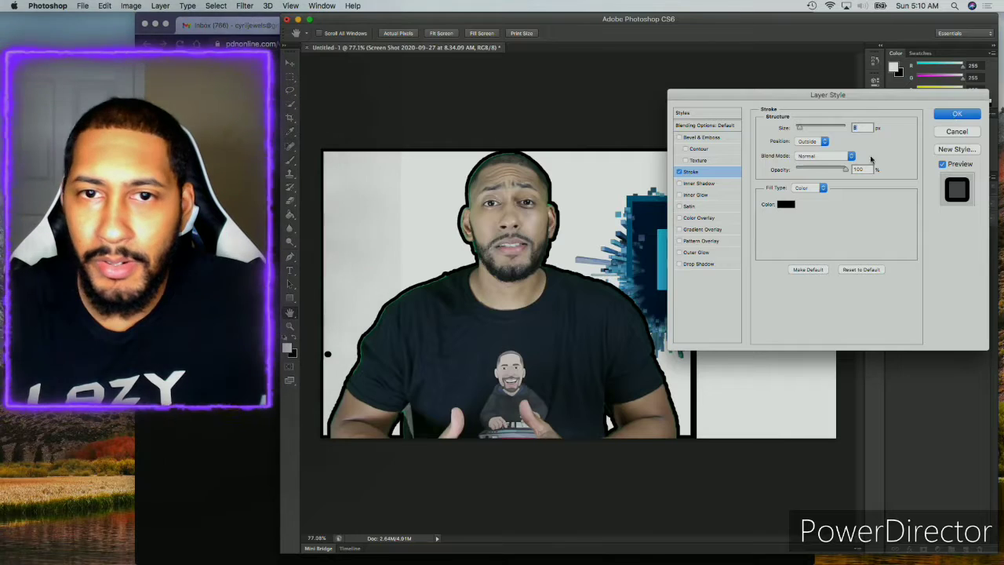
pyautogui.press('Return')
# - Erase the outlined leftovers along the photo's right, left and top borders, including the stray spot beside the presenter's arm
pyautogui.press('e')
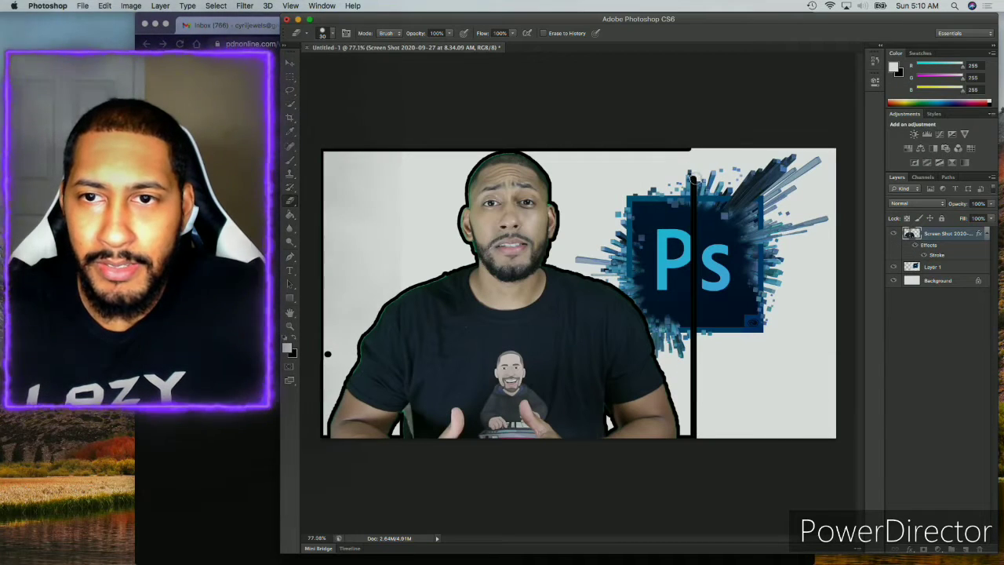
pyautogui.moveTo(694, 179); pyautogui.dragTo(693, 333)
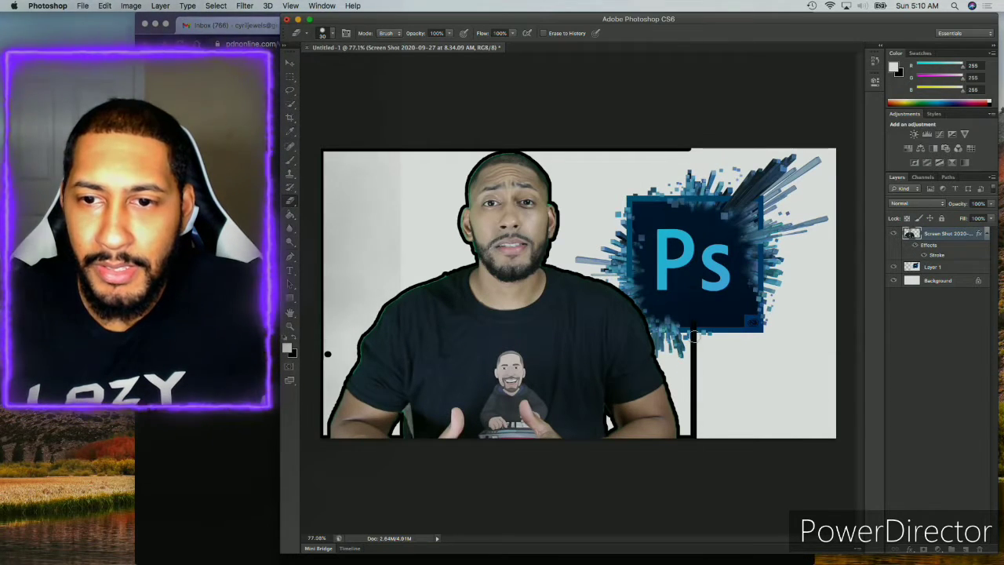
pyautogui.moveTo(693, 375); pyautogui.dragTo(691, 439)
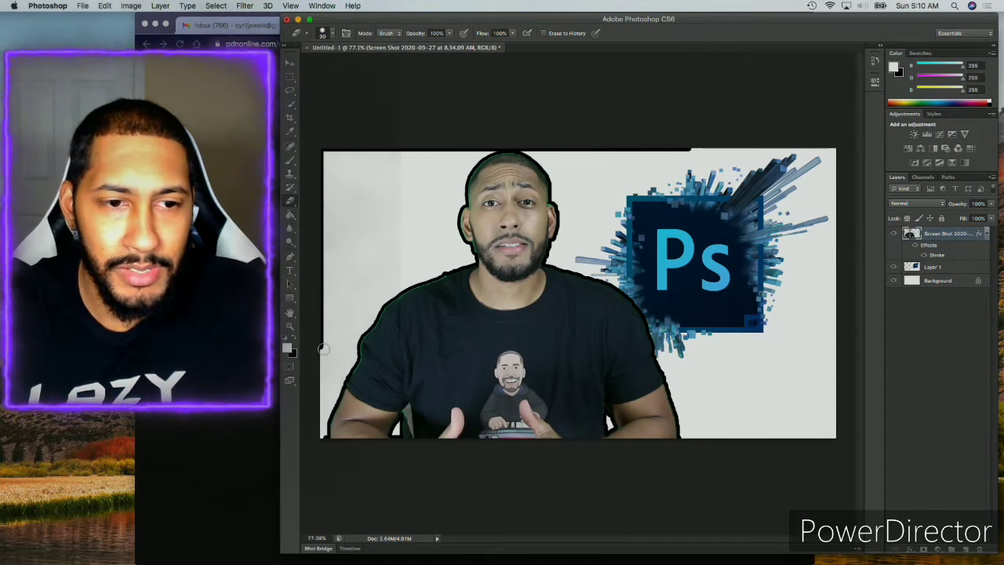
pyautogui.moveTo(324, 322); pyautogui.dragTo(324, 253)
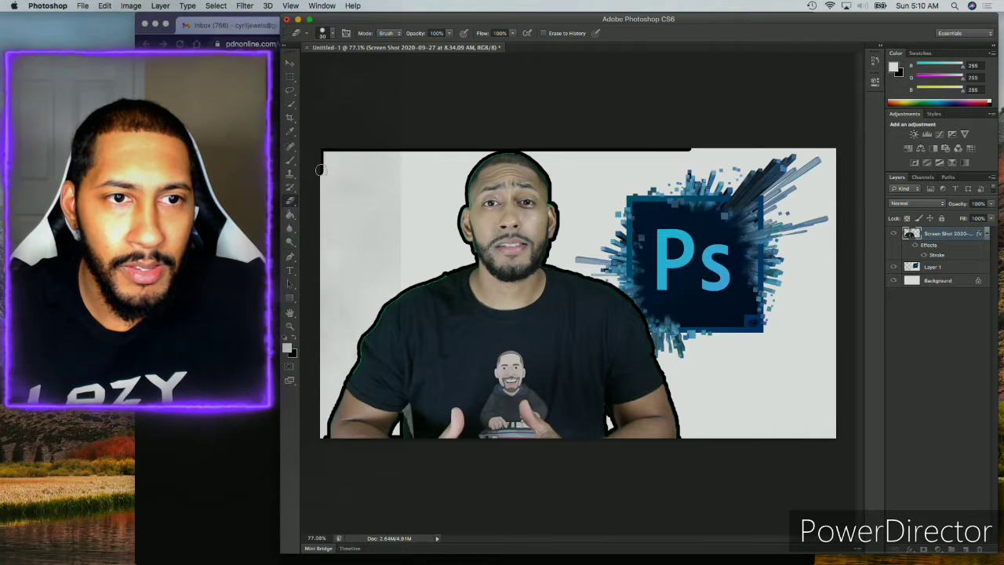
pyautogui.moveTo(347, 144)
pyautogui.mouseDown()
pyautogui.moveTo(649, 145)
pyautogui.moveTo(695, 149)
pyautogui.moveTo(722, 168)
pyautogui.mouseUp()
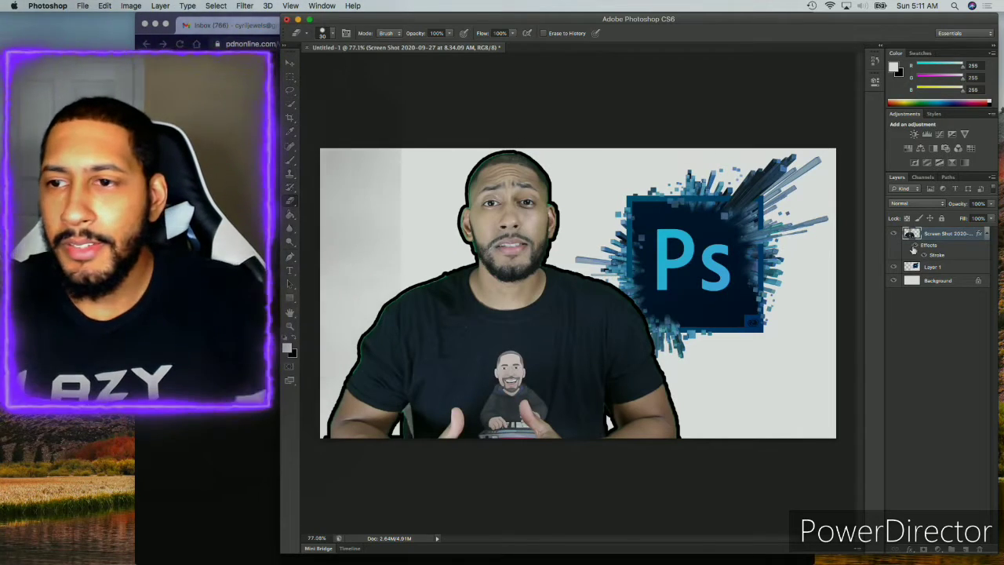
# - Turn off the Stroke effect on the presenter photo layer
pyautogui.doubleClick(962, 251)
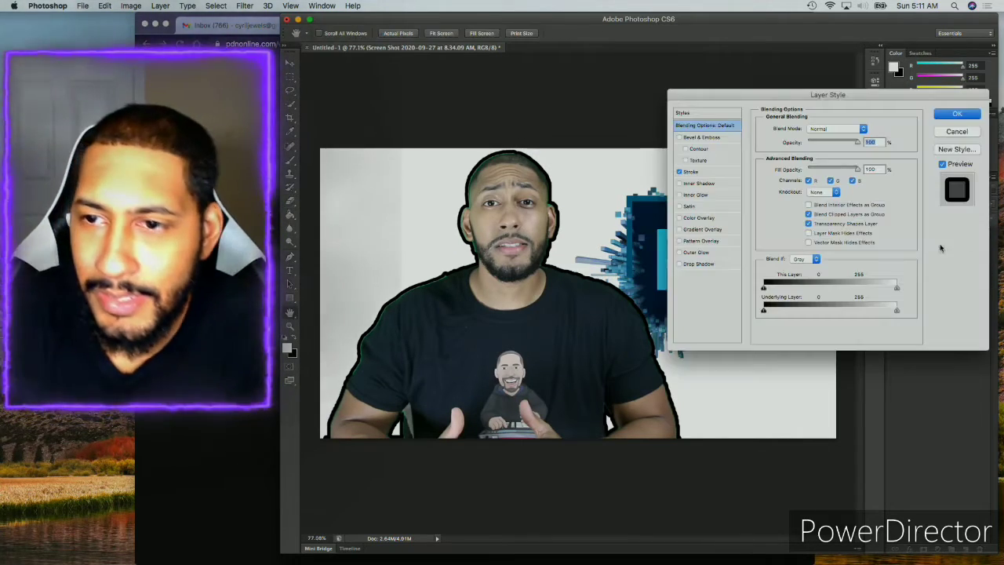
pyautogui.click(679, 172)
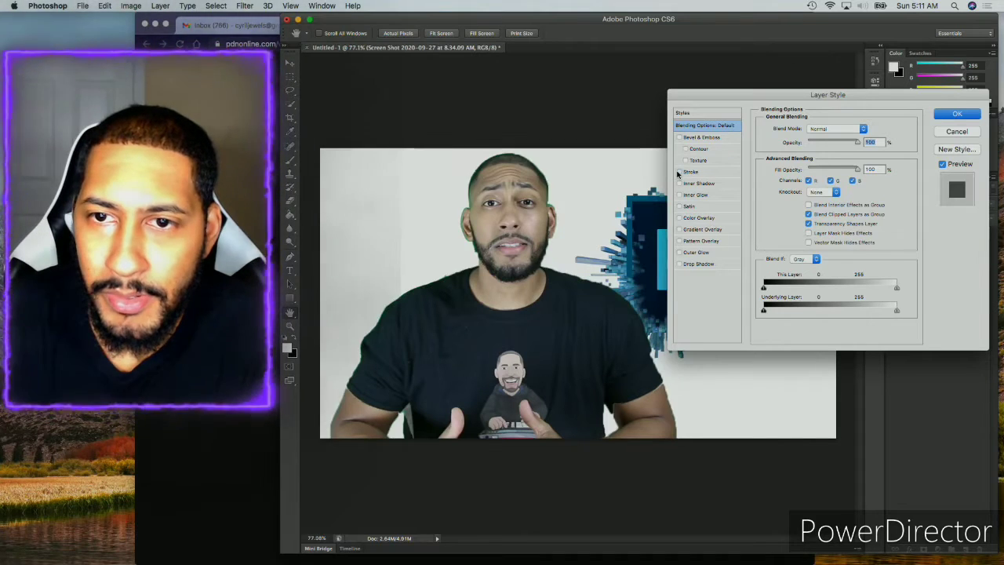
pyautogui.click(966, 115)
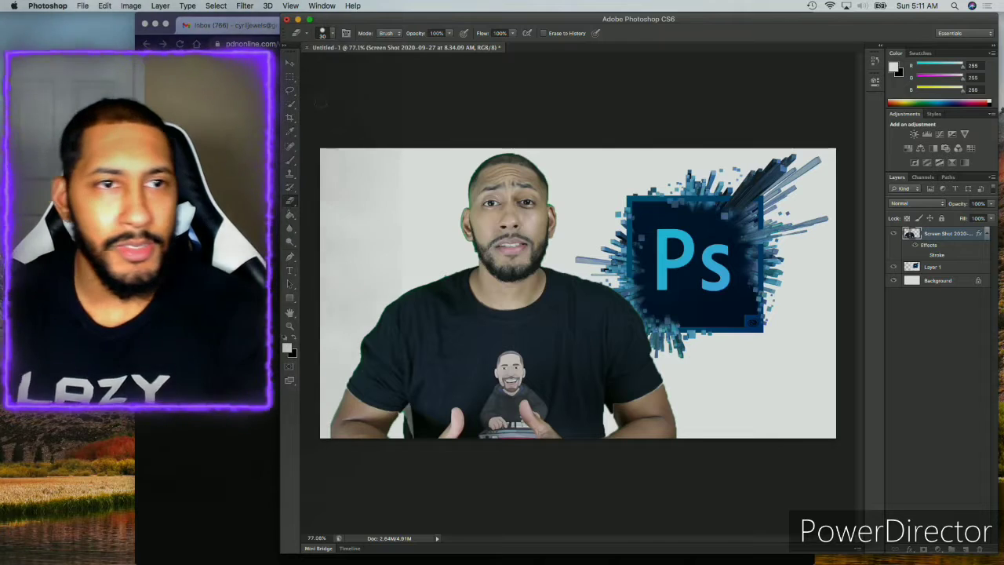
# - Scale the presenter cut-out to about 68% and position it in the canvas's lower-left corner, clear of the Photoshop logo
pyautogui.click(290, 61)
pyautogui.moveTo(533, 332); pyautogui.dragTo(523, 338)
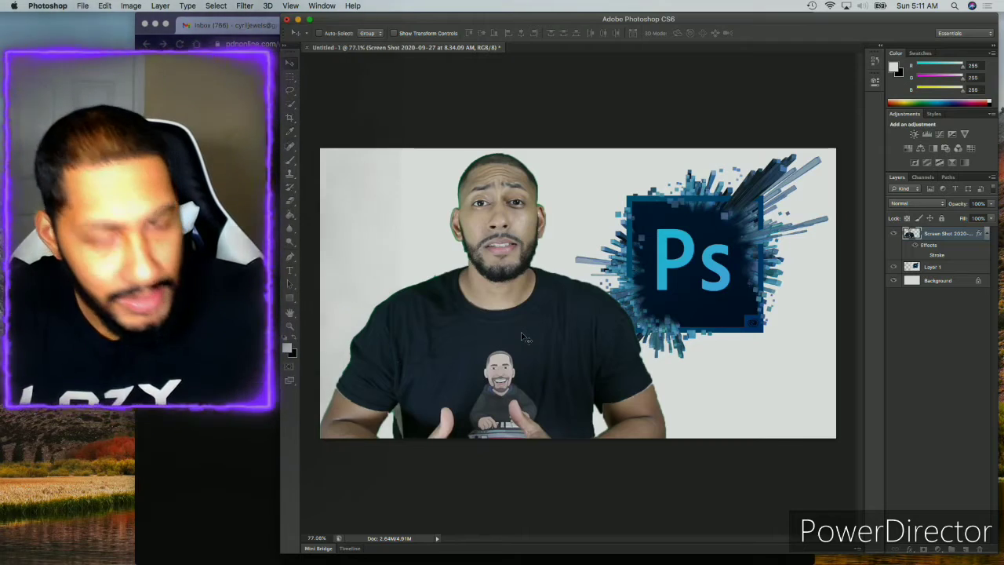
pyautogui.press('super+t')
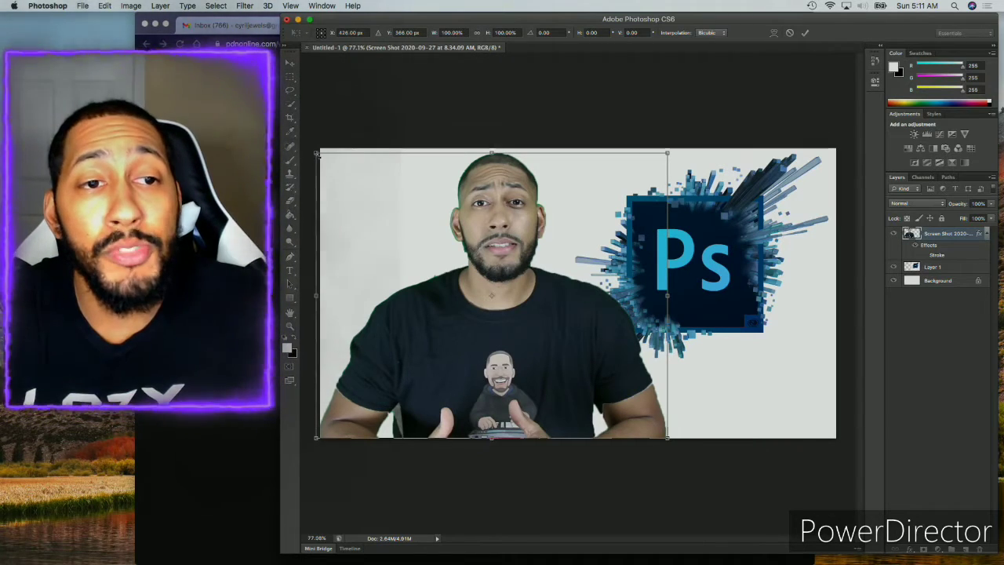
pyautogui.moveTo(314, 153); pyautogui.dragTo(427, 243)
pyautogui.moveTo(614, 357); pyautogui.dragTo(506, 363)
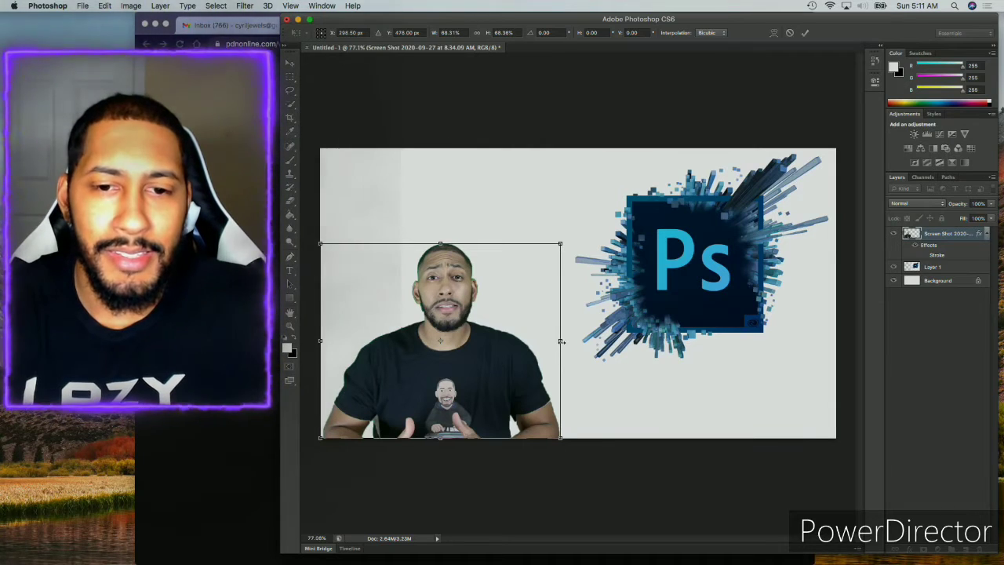
pyautogui.moveTo(563, 341)
pyautogui.mouseDown()
pyautogui.moveTo(624, 341)
pyautogui.moveTo(473, 348)
pyautogui.moveTo(563, 350)
pyautogui.mouseUp()
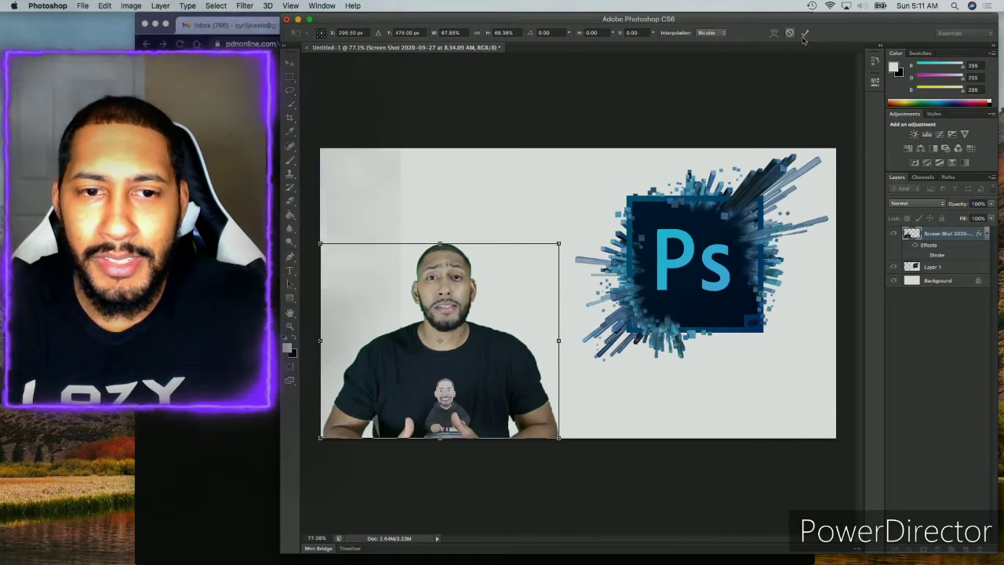
pyautogui.click(806, 33)
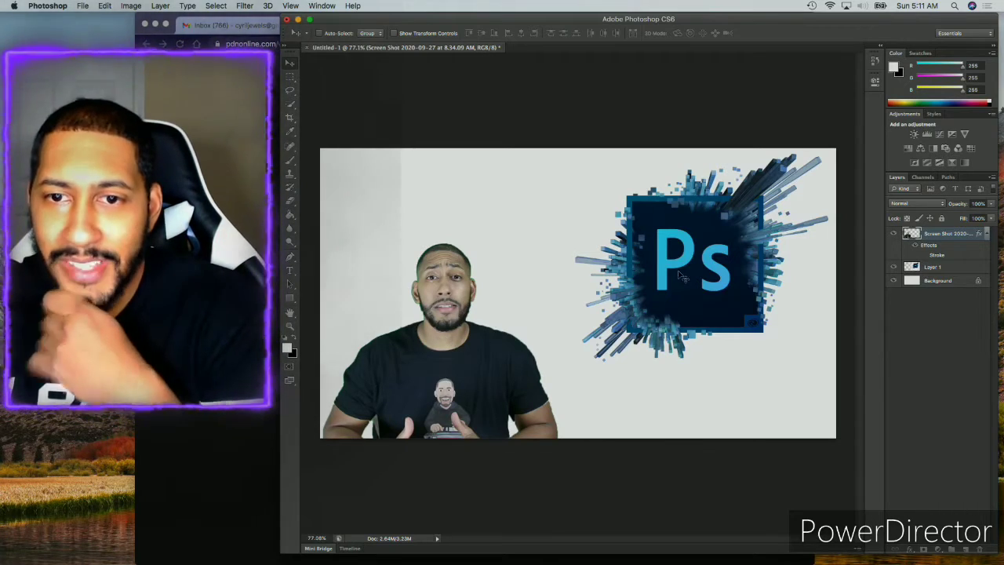
# - Switch to Chrome and, from the Google Images results, run a new image search for "cloud background aesthetic"
pyautogui.moveTo(572, 558)
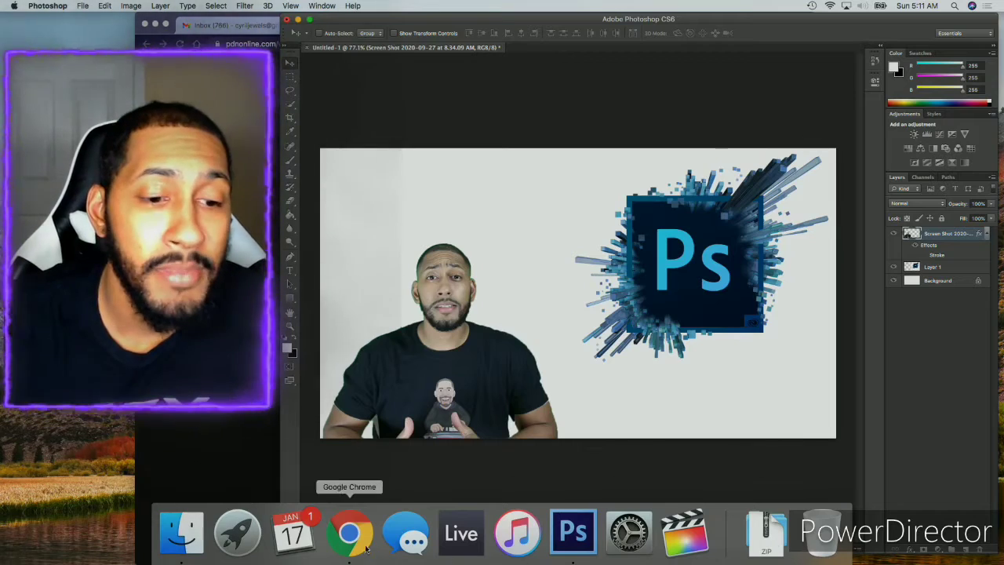
pyautogui.click(351, 541)
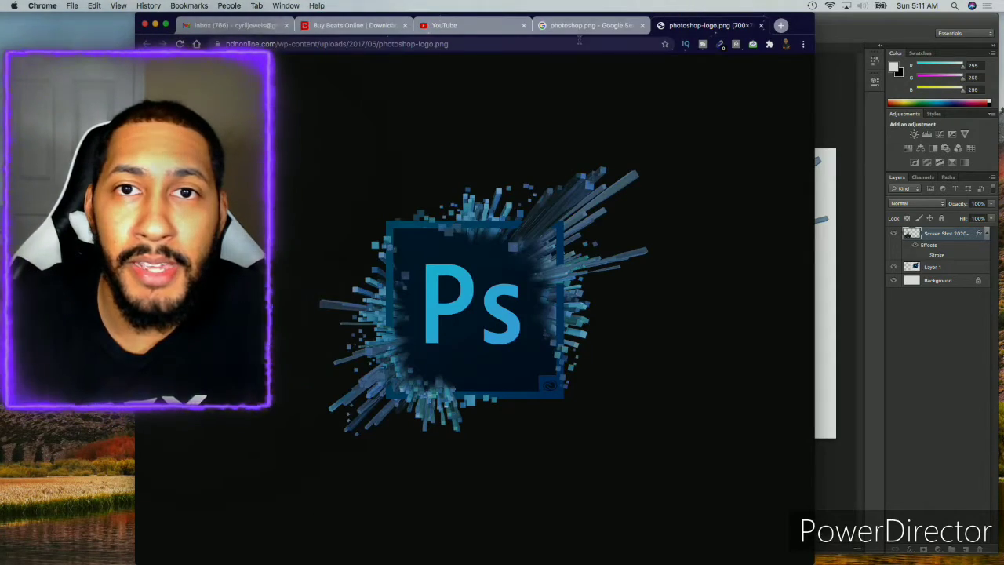
pyautogui.click(584, 28)
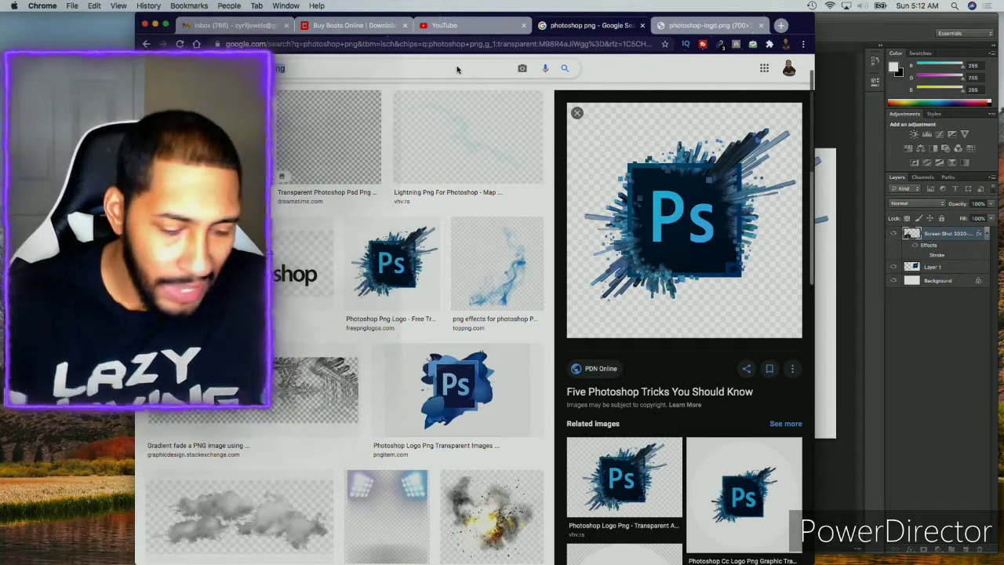
pyautogui.write('...')
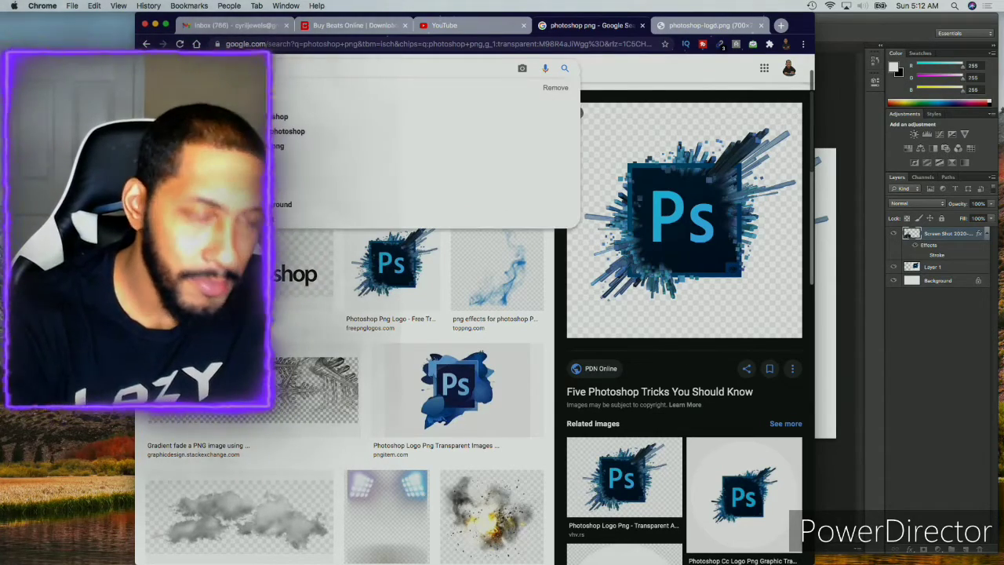
pyautogui.write('ba')
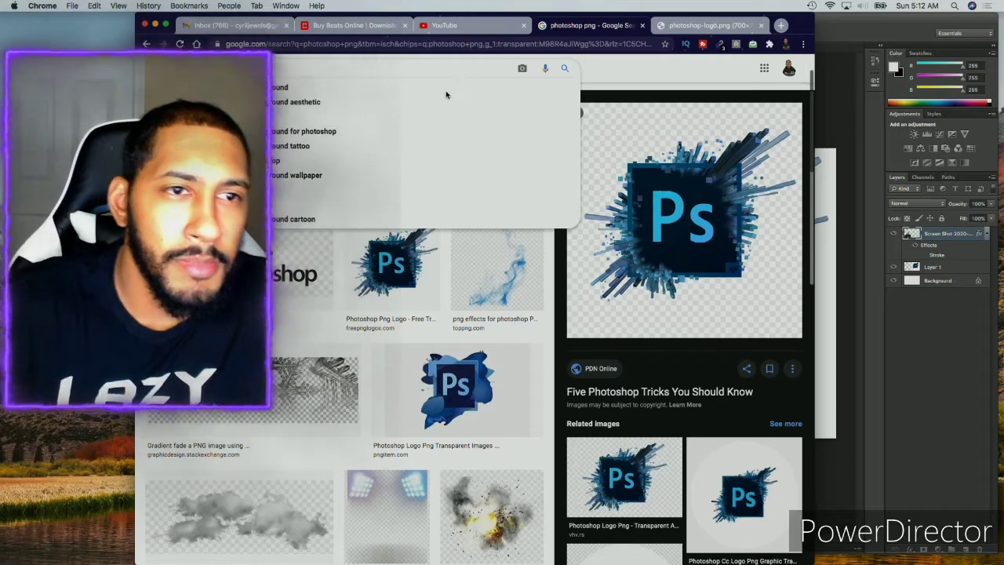
pyautogui.click(369, 103)
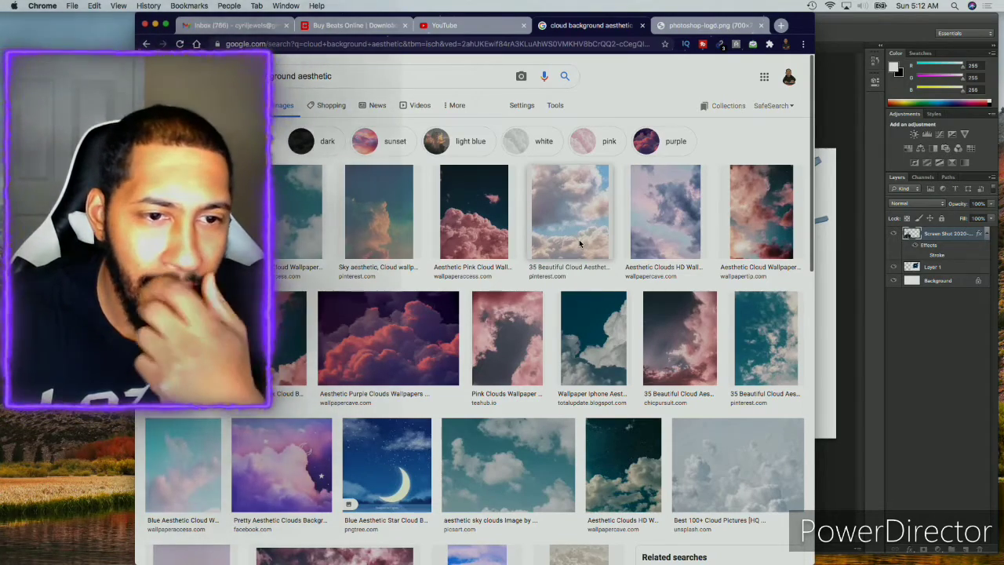
# - Preview the dark-blue sky image titled "Aesthetic Cute Wallpapers Clouds" from the results and close the photoshop-logo.png page
pyautogui.scroll(-3, 579, 239)
pyautogui.scroll(-3, 573, 306)
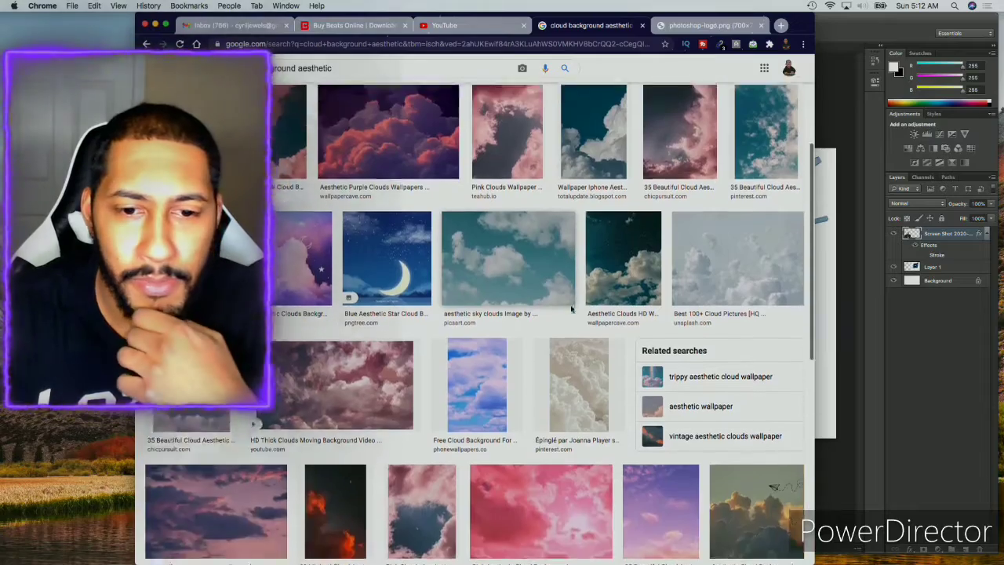
pyautogui.scroll(-5, 596, 342)
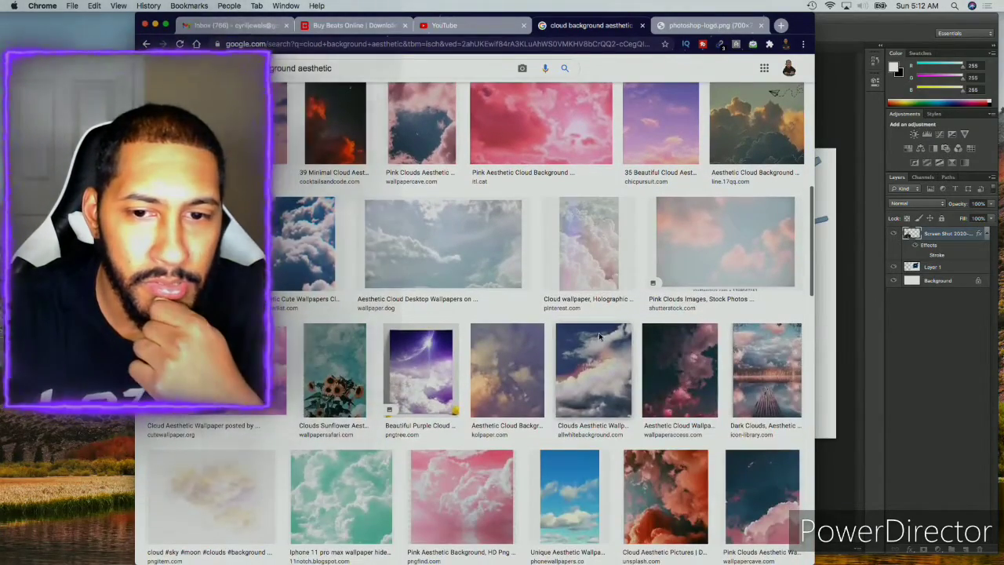
pyautogui.click(301, 249)
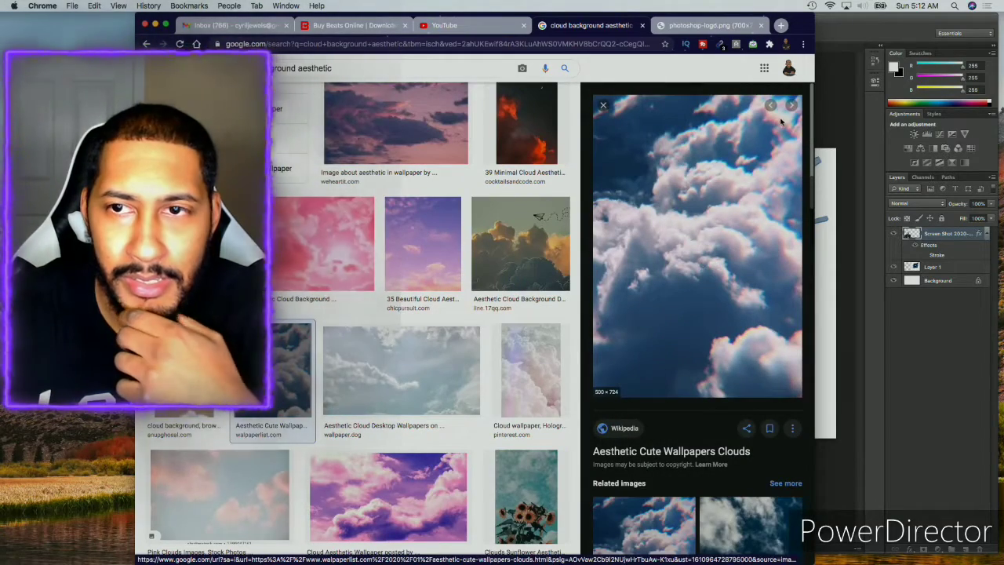
pyautogui.rightClick(671, 188)
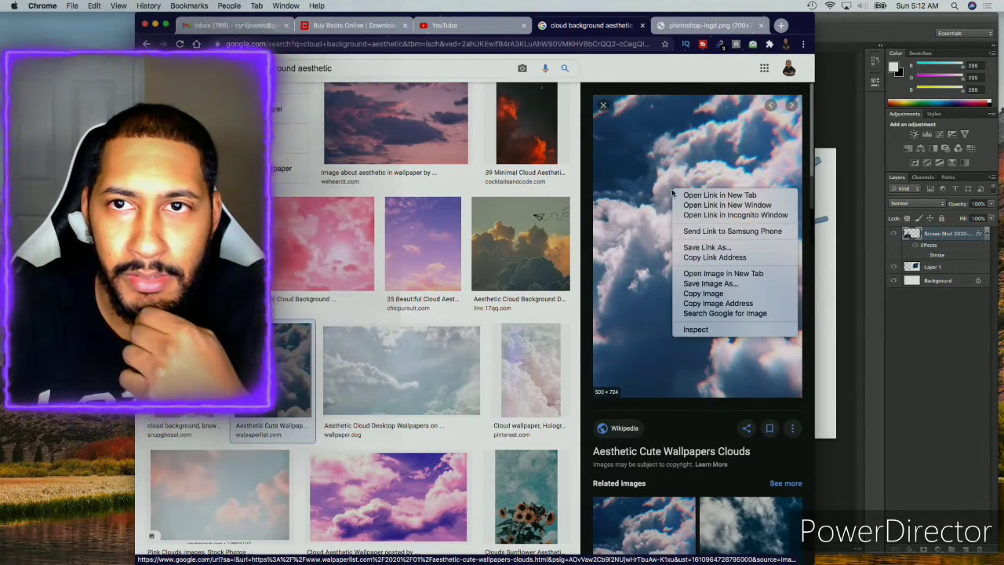
pyautogui.click(761, 26)
pyautogui.click(761, 26)
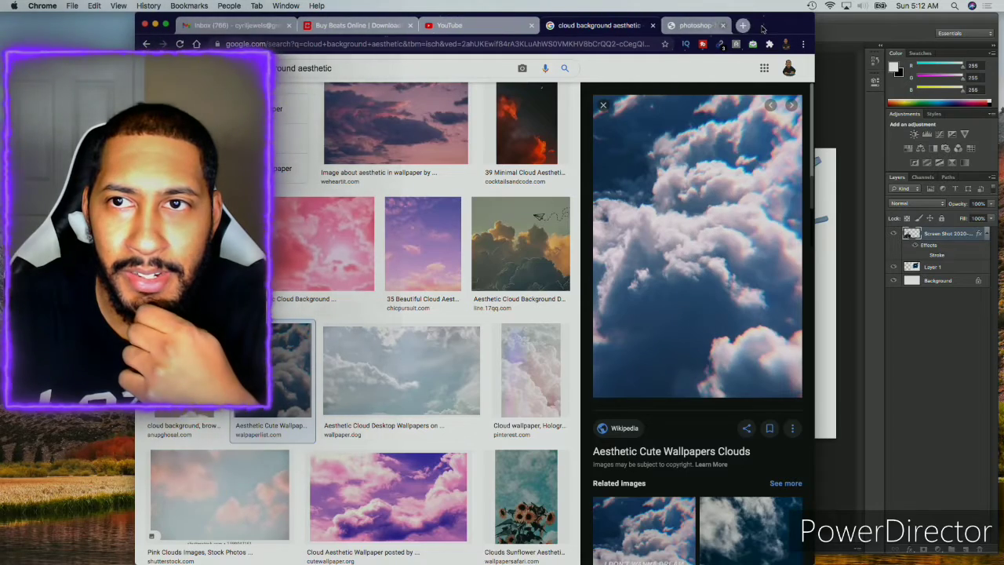
# - Open the previewed cloud image on its own page, copy it and paste it into the Photoshop thumbnail document
pyautogui.rightClick(711, 212)
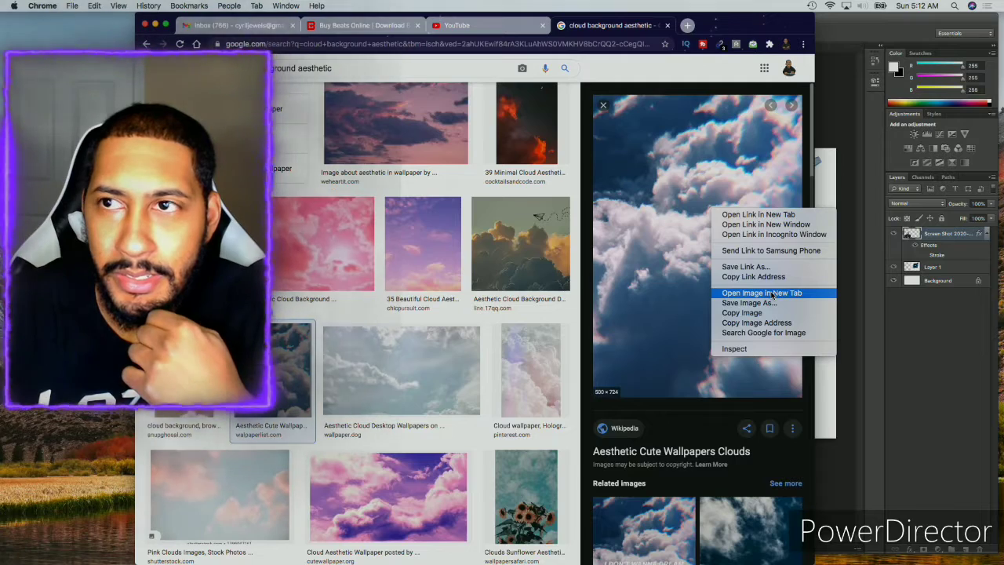
pyautogui.click(772, 293)
pyautogui.click(709, 28)
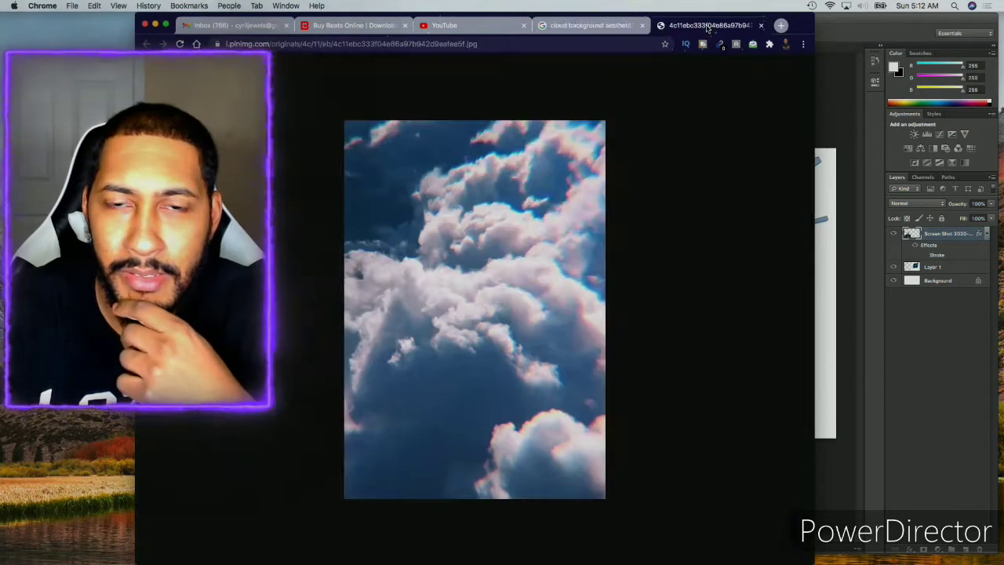
pyautogui.rightClick(491, 285)
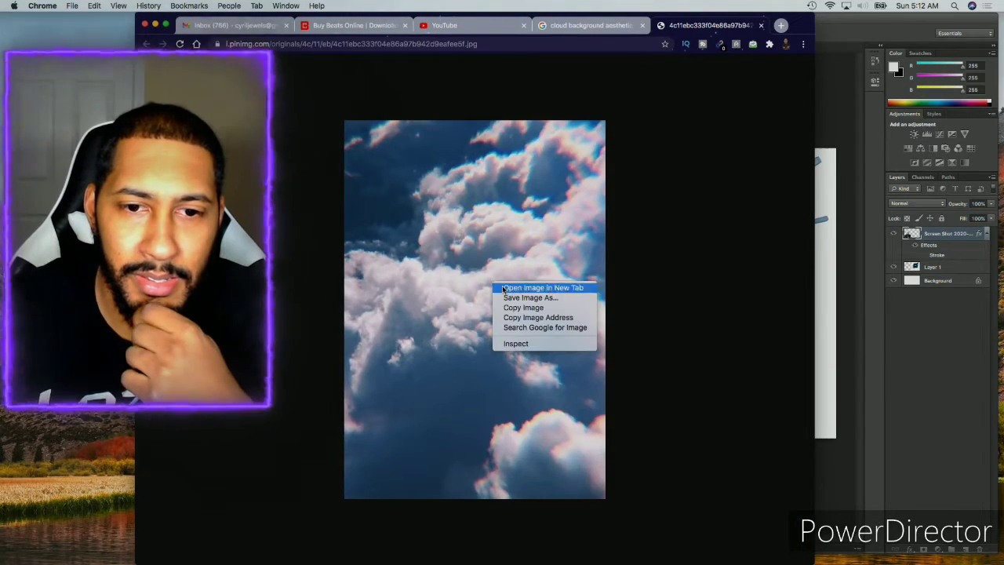
pyautogui.click(525, 308)
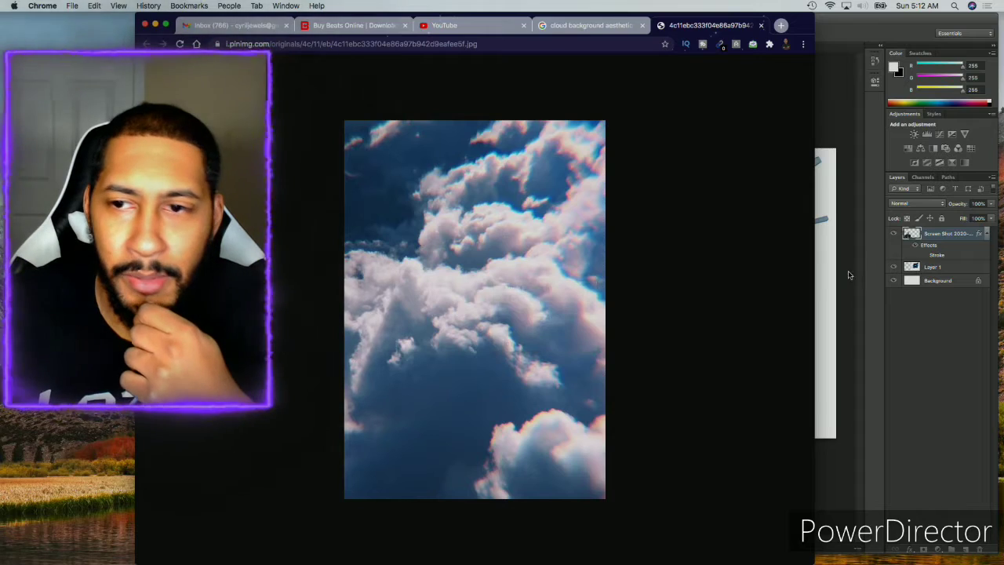
pyautogui.click(827, 281)
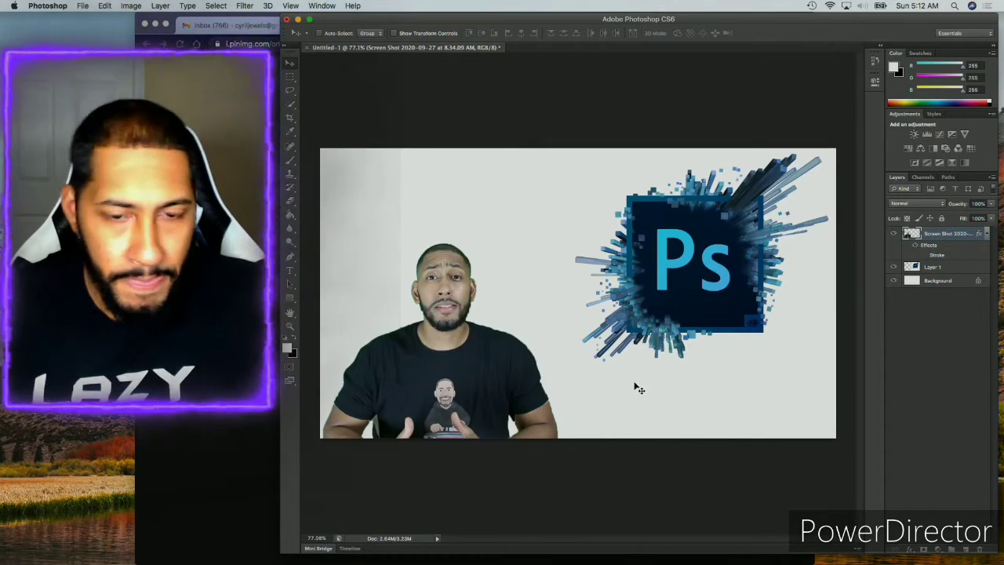
pyautogui.press('super+v')
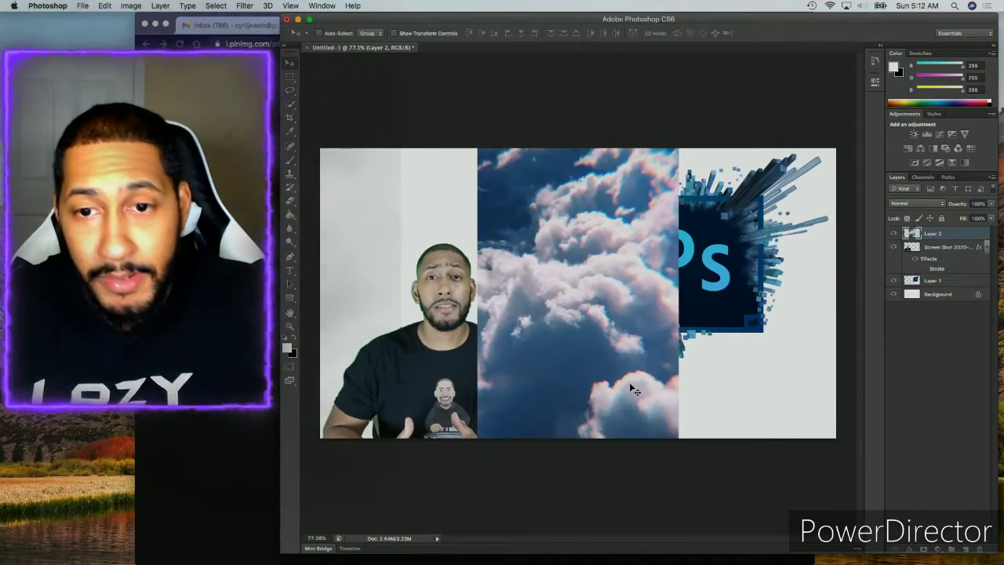
# - Stretch the cloud layer to about 256% width so it covers the whole canvas, and place it beneath the Photoshop logo layer
pyautogui.press('super+t')
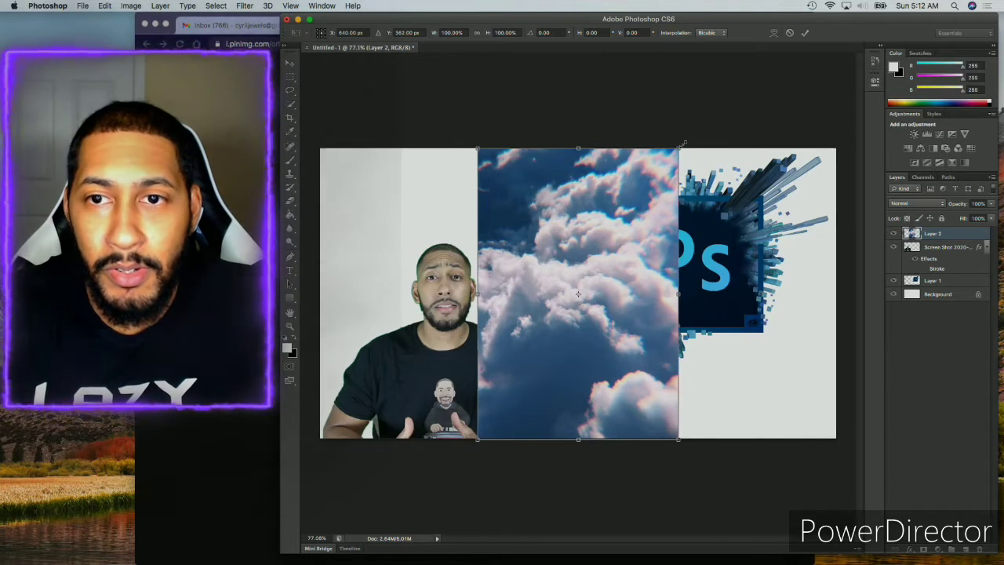
pyautogui.moveTo(688, 146); pyautogui.dragTo(655, 191)
pyautogui.moveTo(680, 295); pyautogui.dragTo(838, 295)
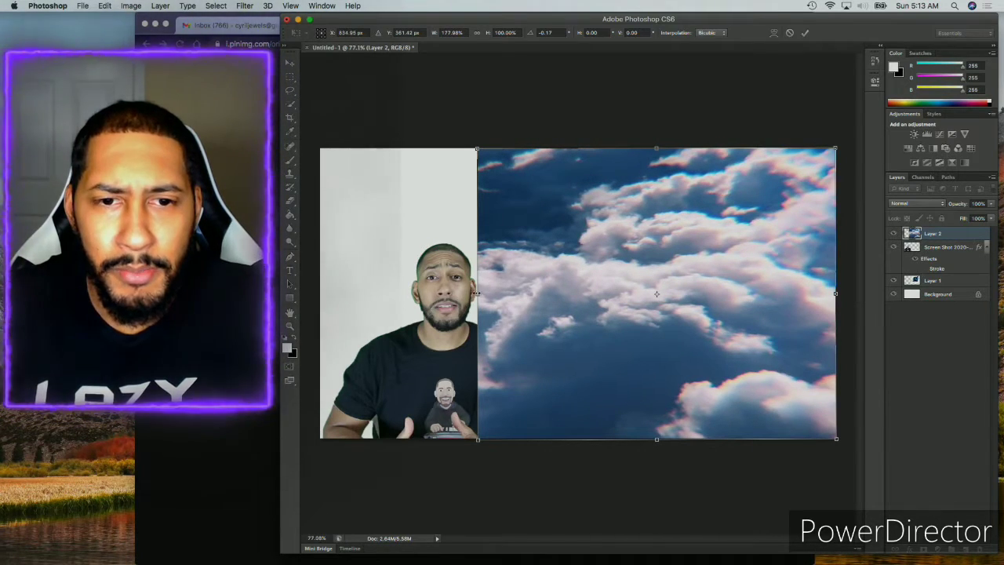
pyautogui.moveTo(478, 294); pyautogui.dragTo(319, 297)
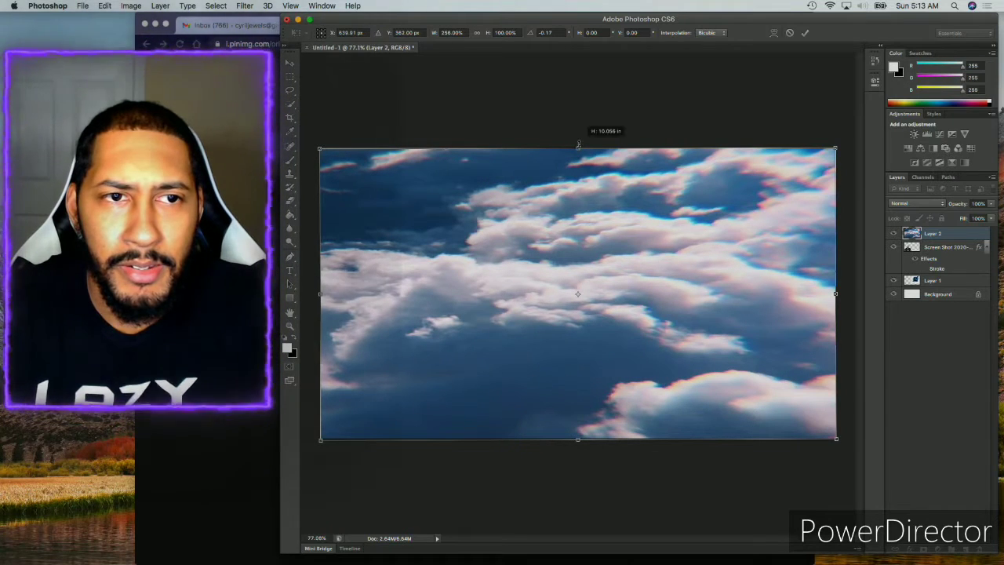
pyautogui.click(805, 32)
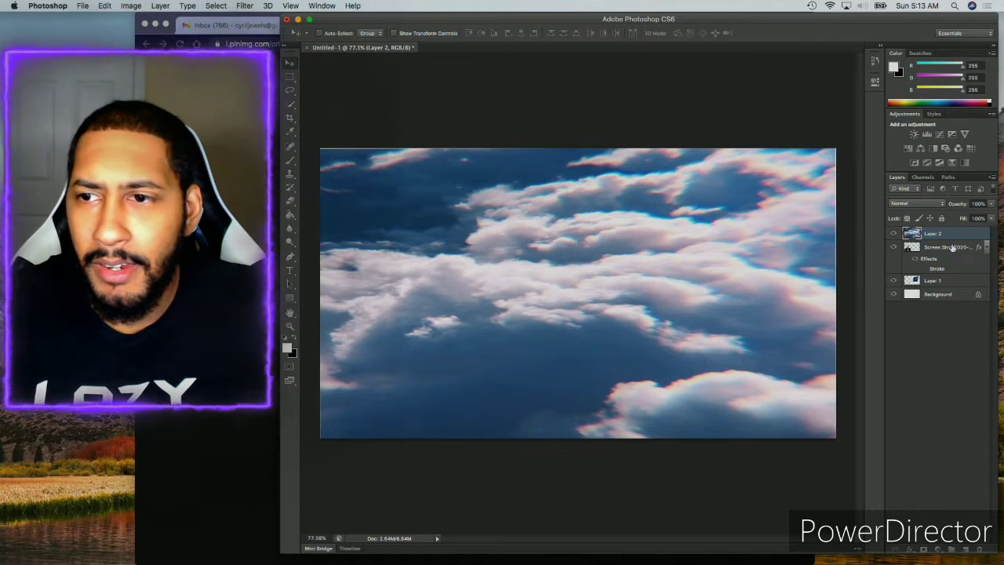
pyautogui.moveTo(950, 269); pyautogui.dragTo(957, 283)
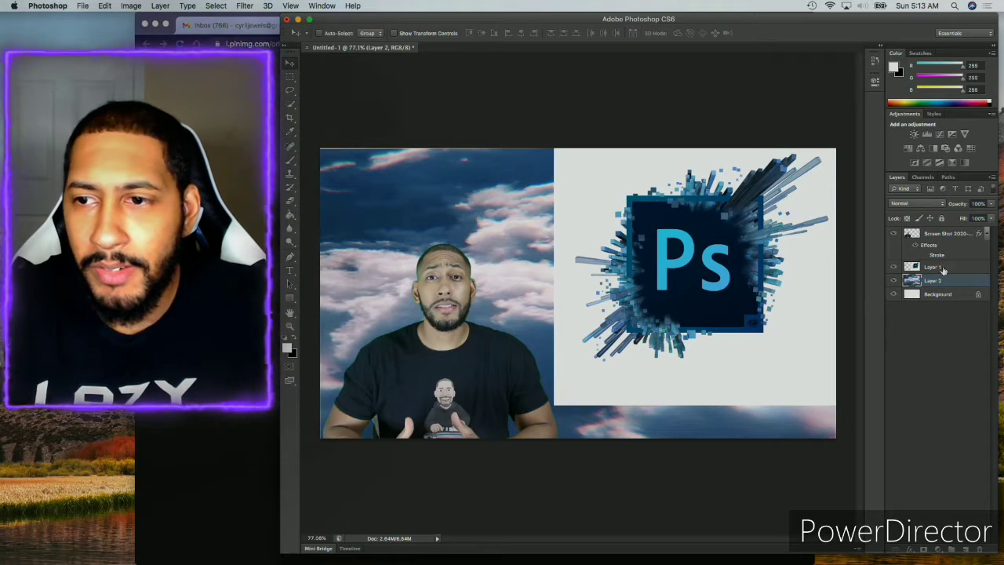
# - Remove the white area around the Photoshop logo on Layer 1 using the Magic Wand at tolerance 32, and clear the selection
pyautogui.click(964, 269)
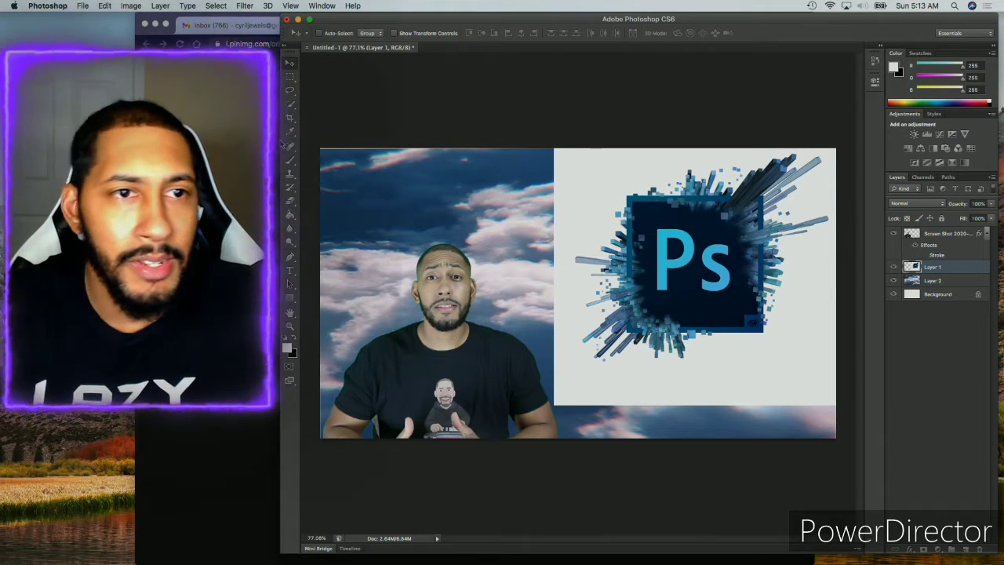
pyautogui.click(290, 104)
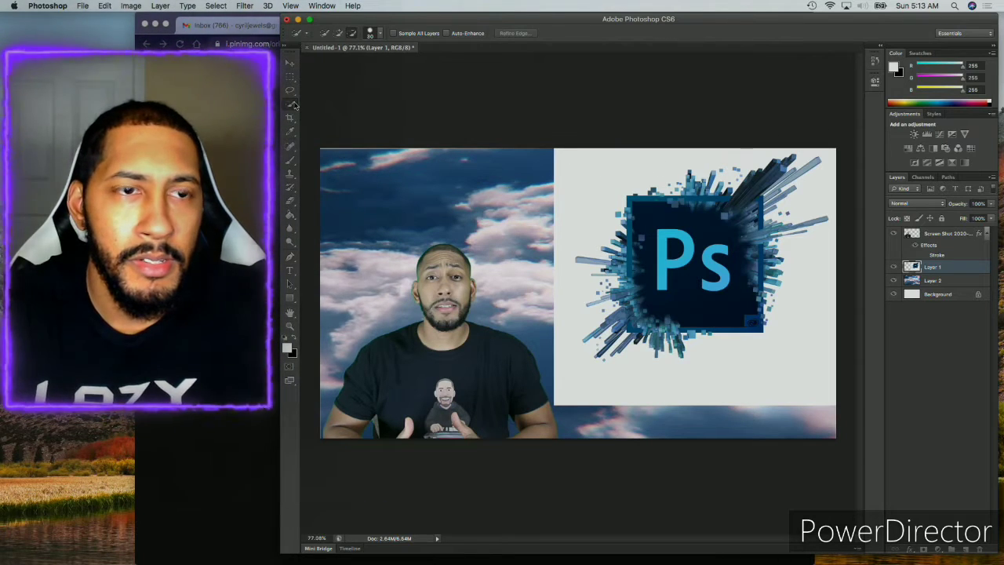
pyautogui.click(291, 104)
pyautogui.click(345, 111)
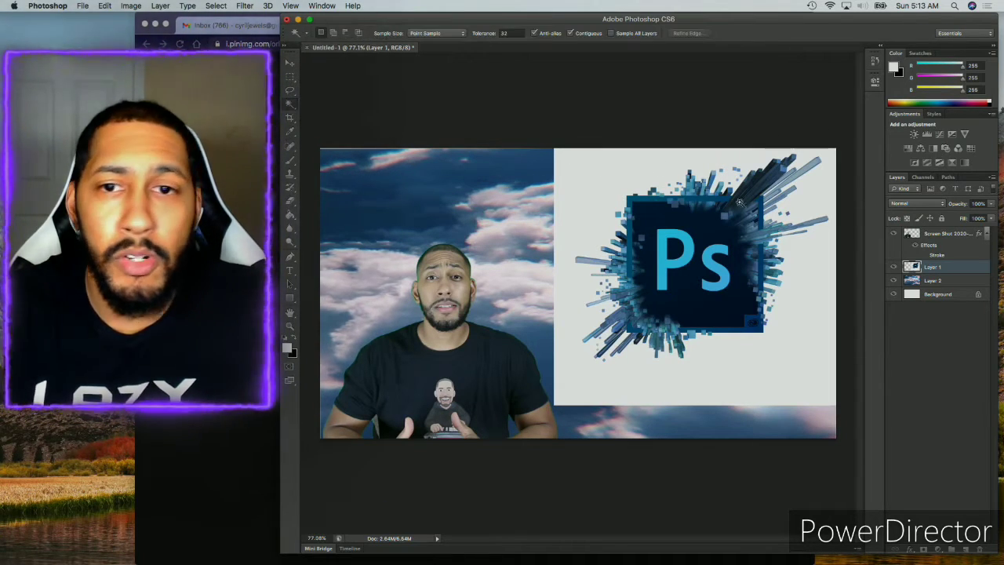
pyautogui.click(625, 169)
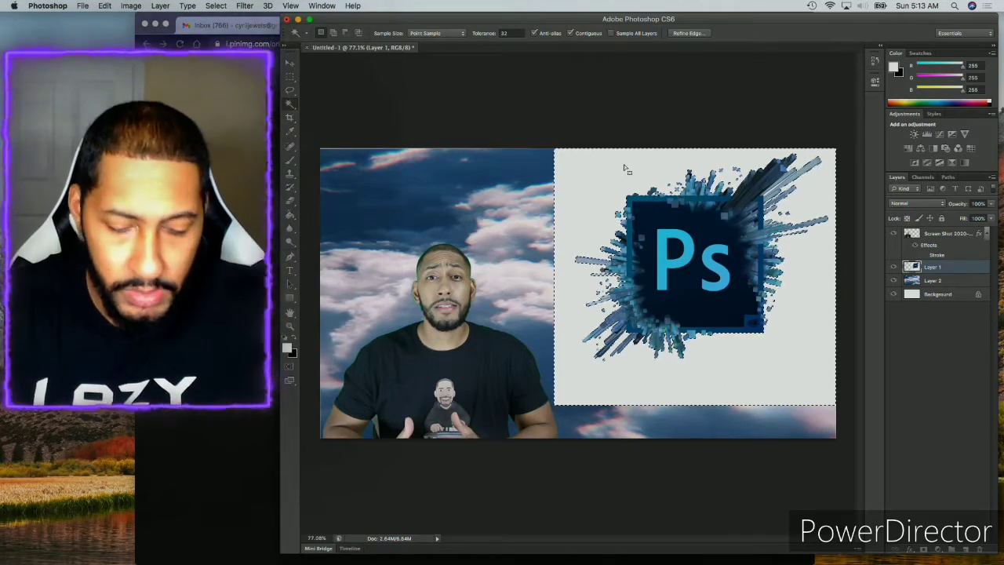
pyautogui.press('Delete')
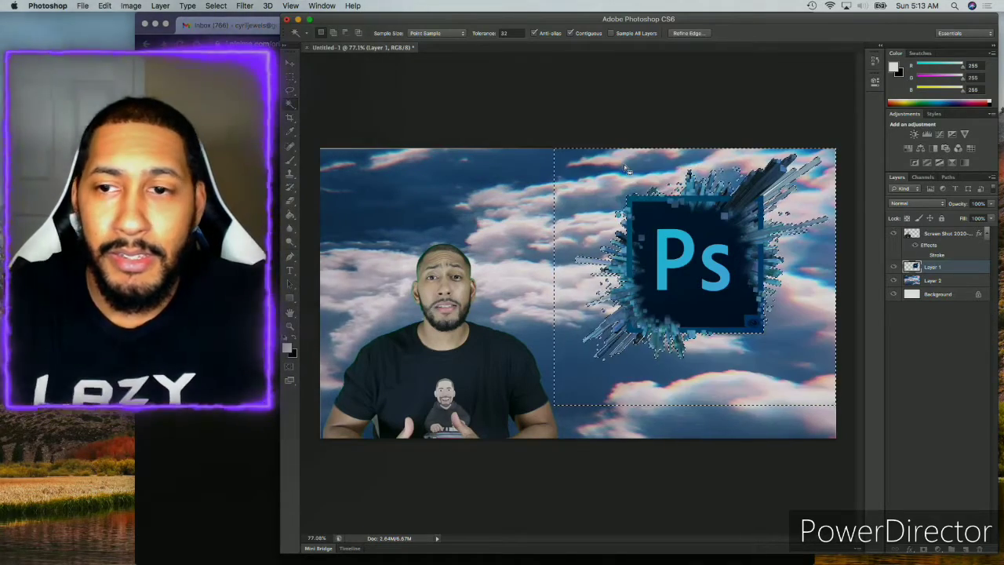
pyautogui.press('super+d')
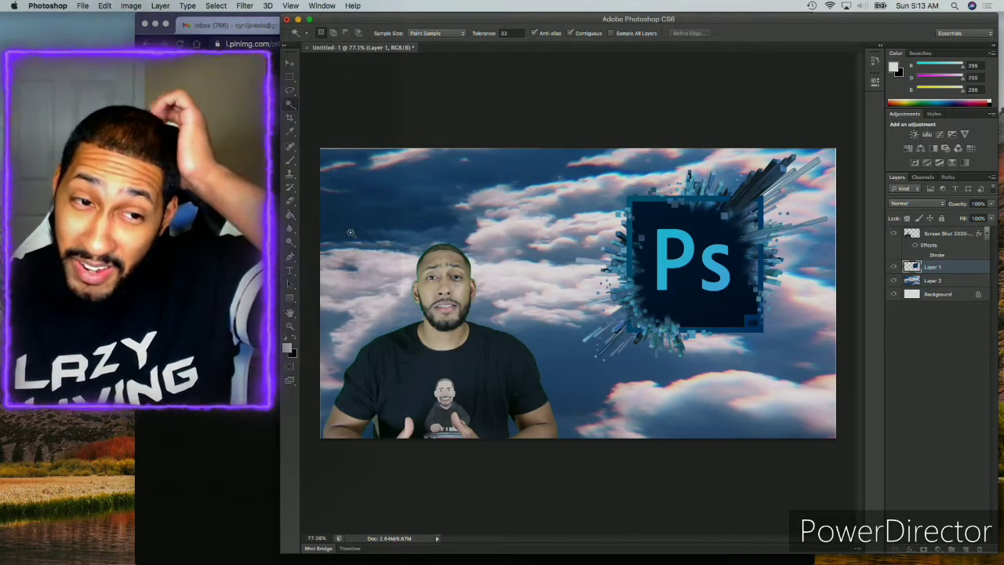
# - Switch to Chrome and replace the cloud image search with an image search for "solid gold background"
pyautogui.press('super+Tab')
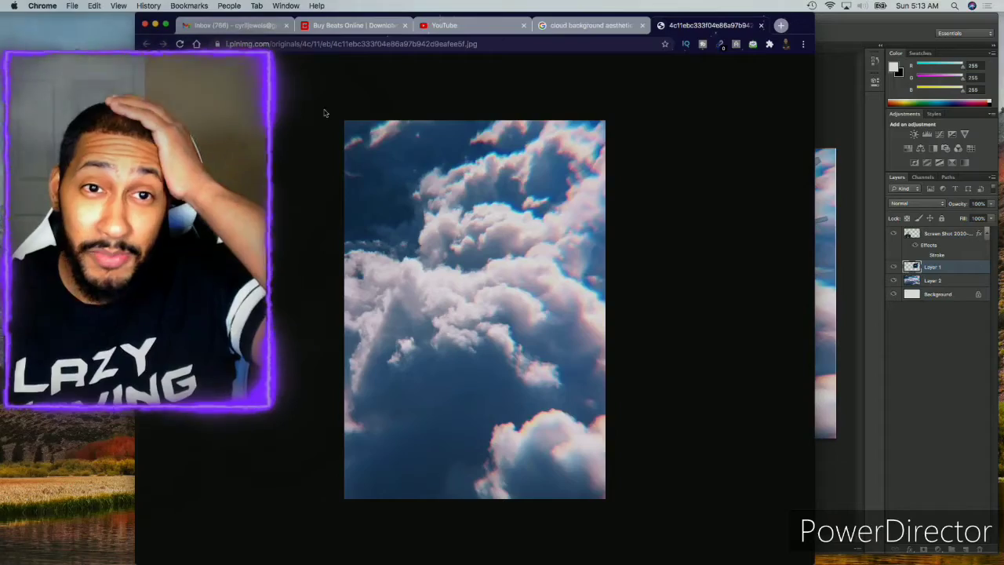
pyautogui.click(595, 26)
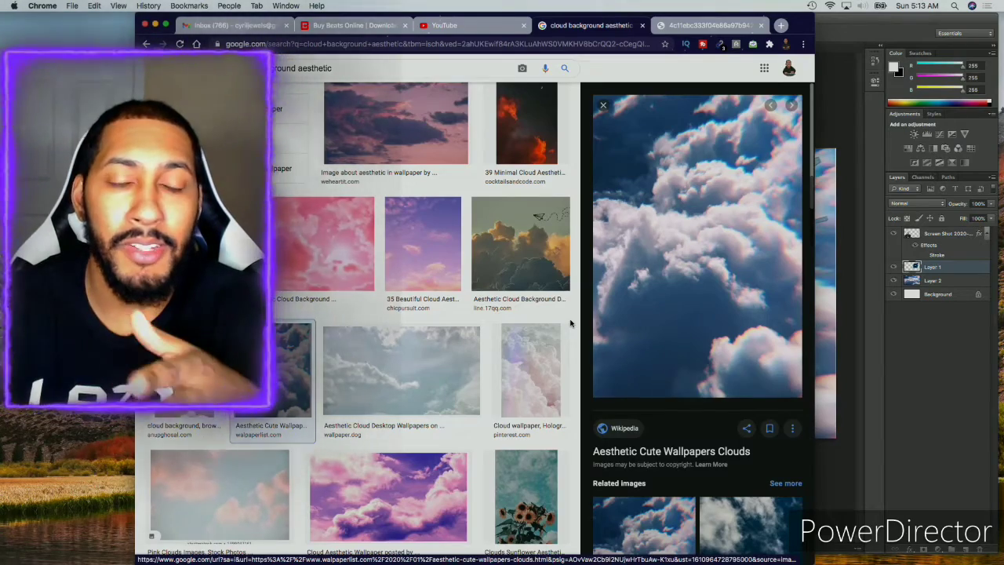
pyautogui.scroll(-5, 570, 322)
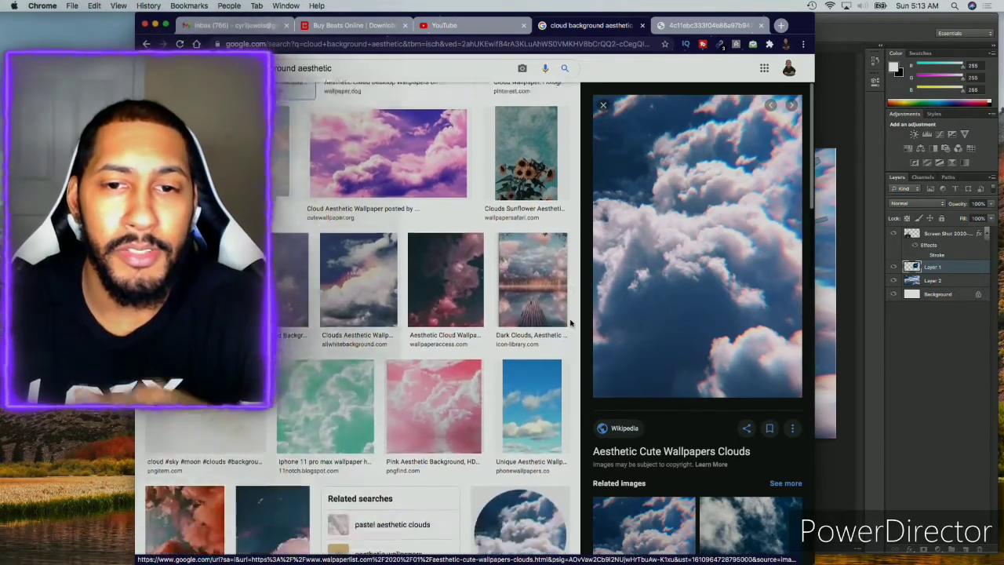
pyautogui.scroll(-1, 570, 322)
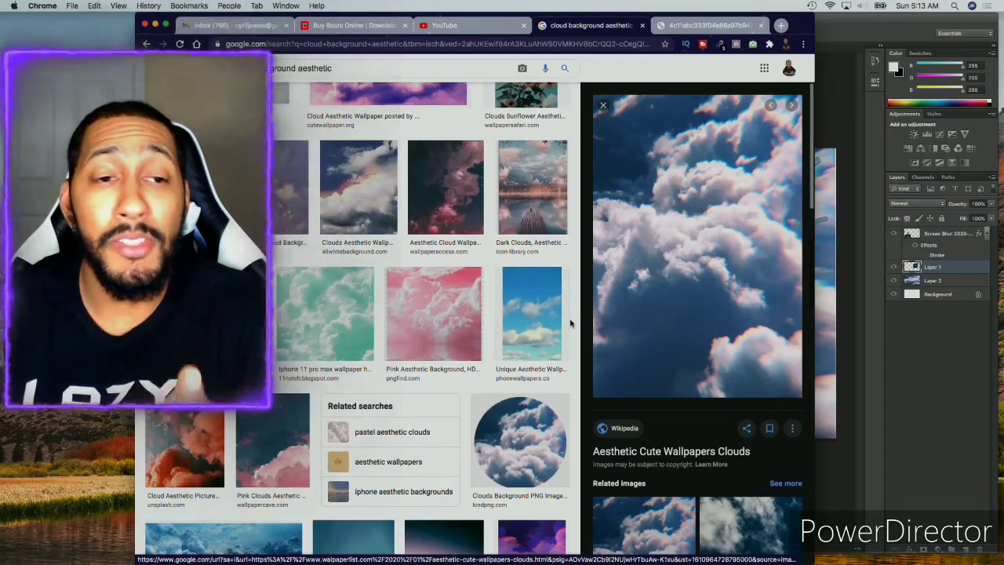
pyautogui.scroll(-5, 571, 322)
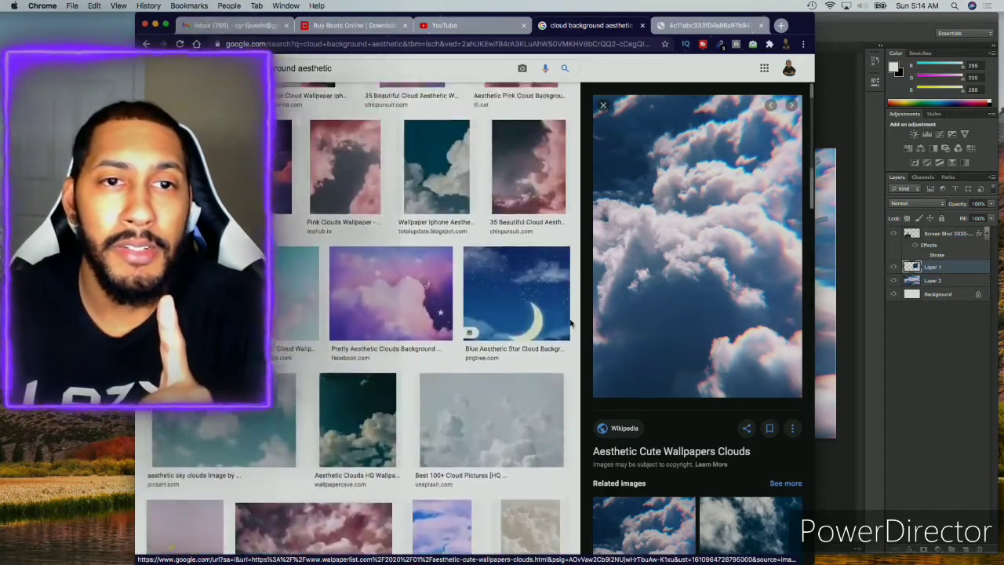
pyautogui.scroll(4, 570, 323)
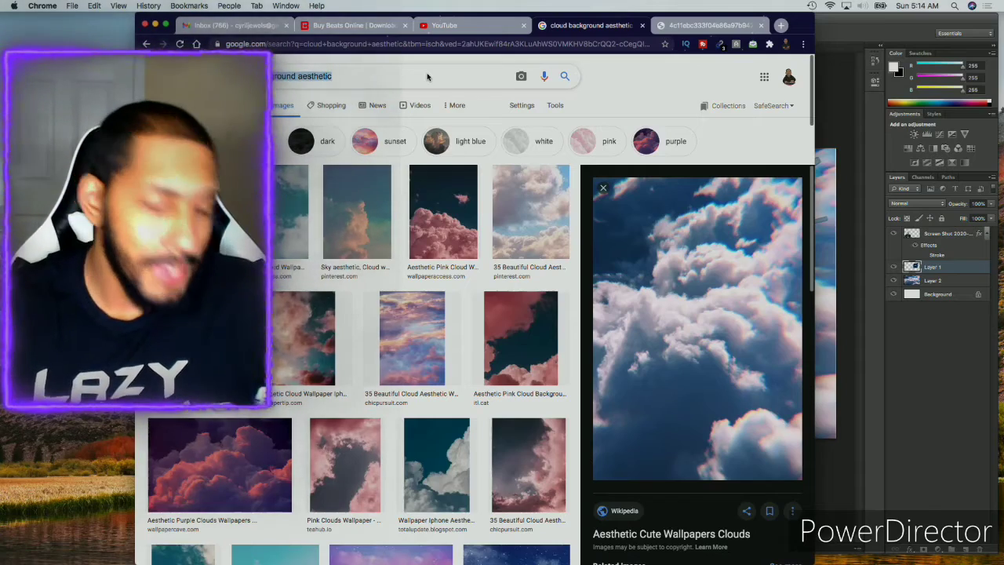
pyautogui.press('BackSpace')
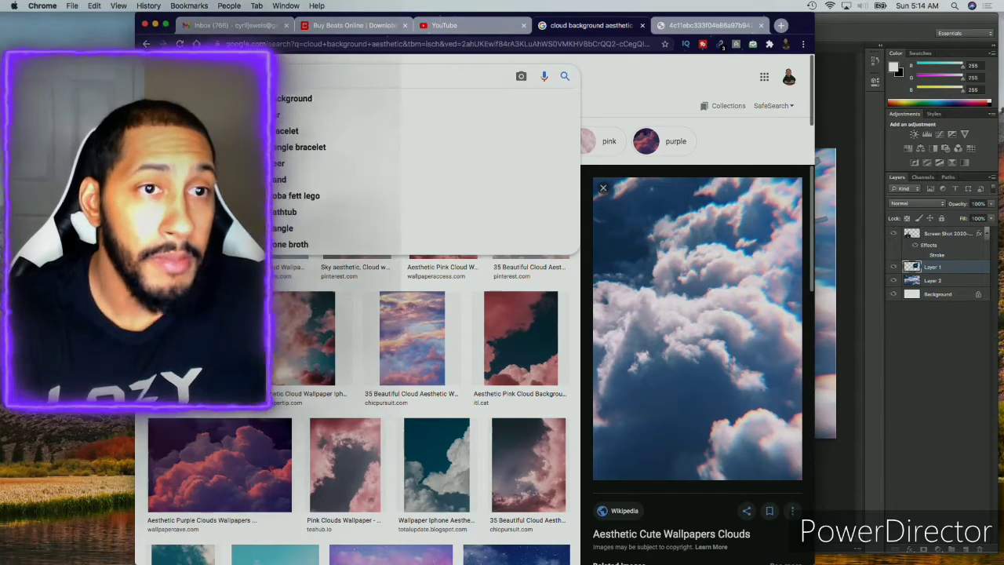
pyautogui.write('a')
pyautogui.click(409, 105)
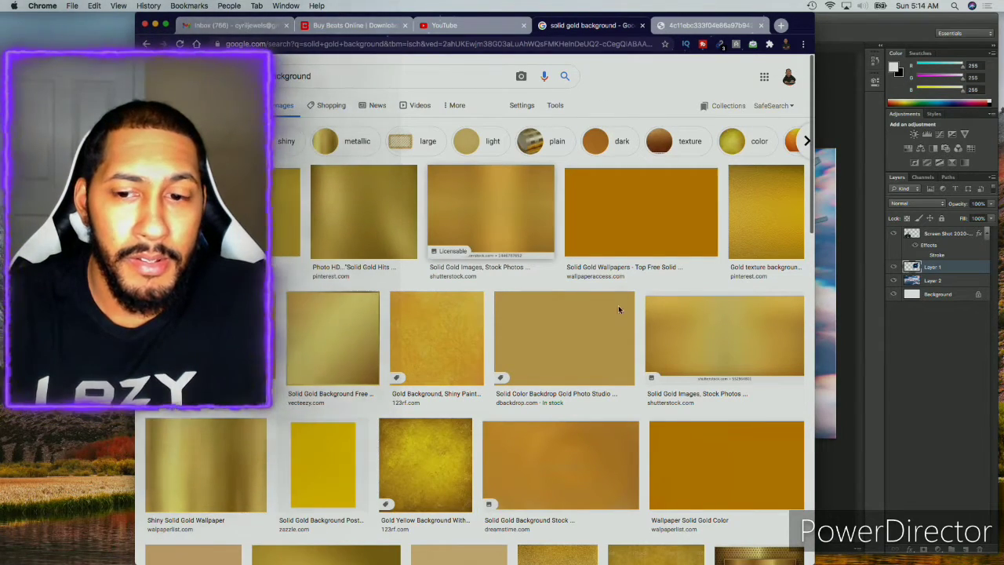
# - Browse the gold backgrounds and preview the image titled "metallic gold accent color"
pyautogui.scroll(-5, 597, 333)
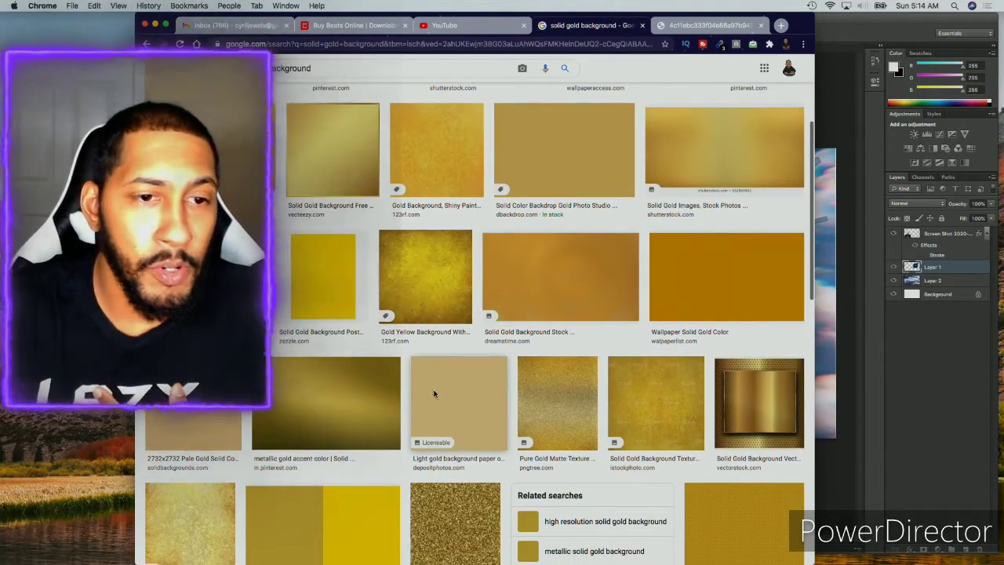
pyautogui.scroll(-5, 431, 391)
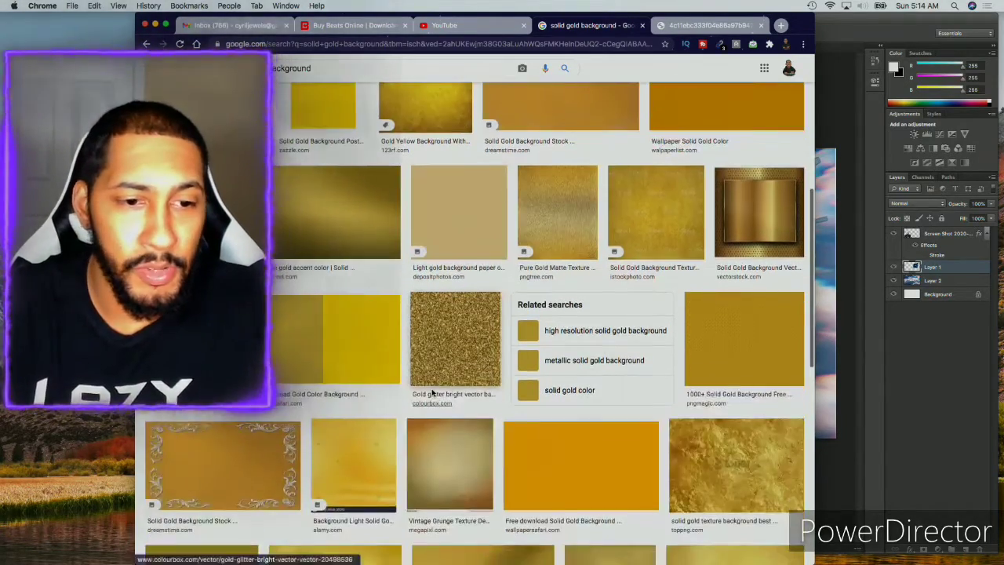
pyautogui.scroll(10, 325, 342)
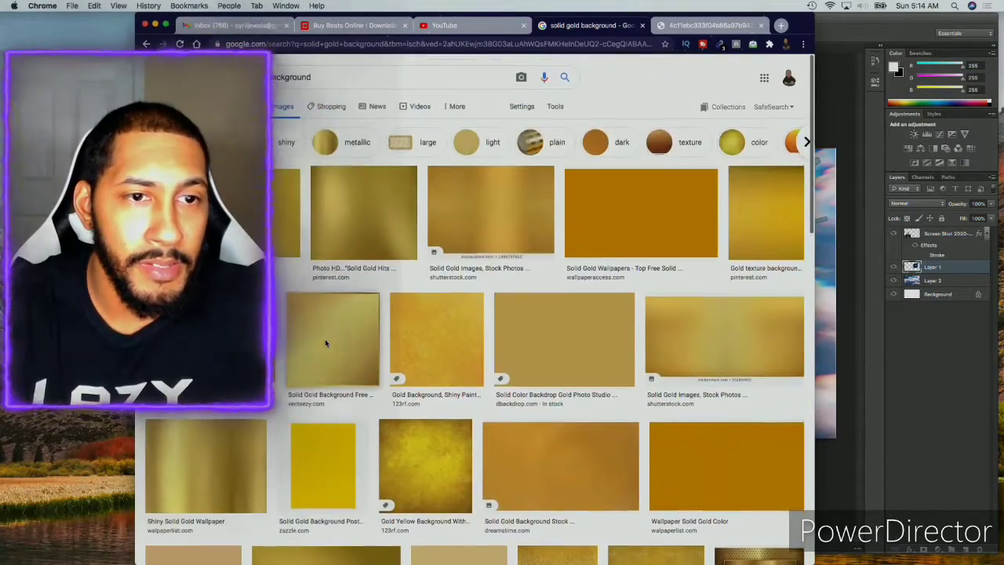
pyautogui.scroll(-5, 345, 341)
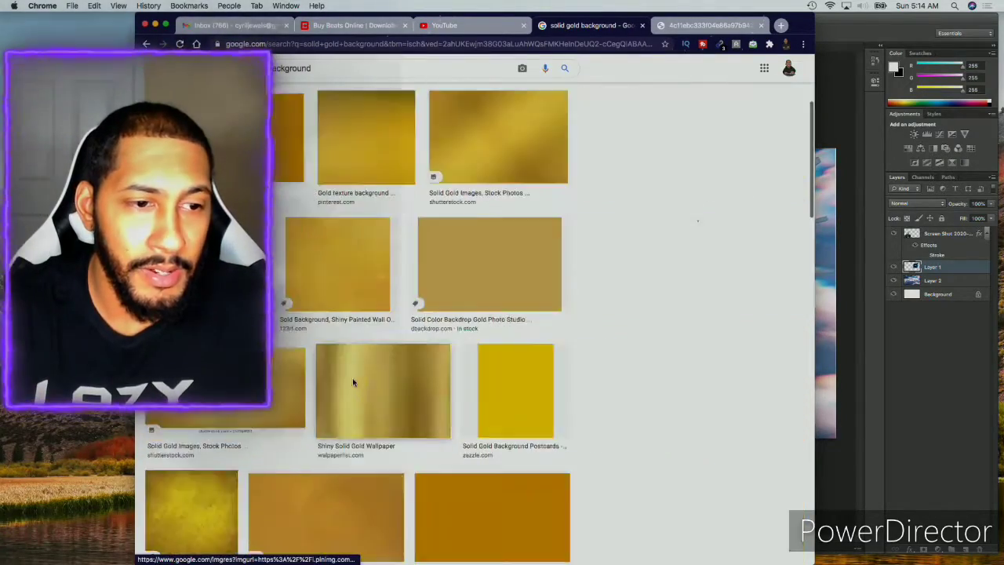
pyautogui.click(352, 382)
# - Open the previewed metallic gold image on its own page and copy it
pyautogui.rightClick(706, 174)
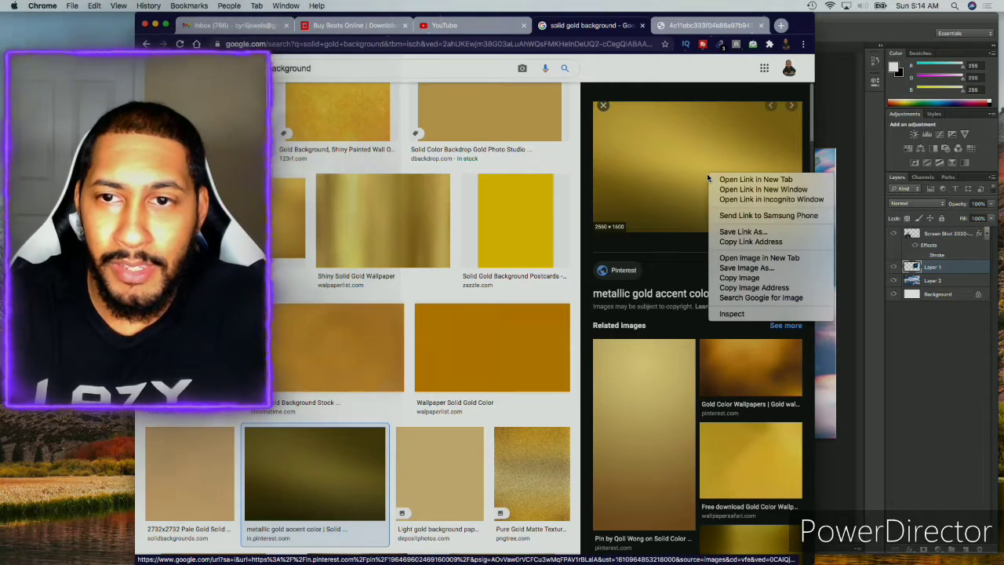
pyautogui.click(751, 260)
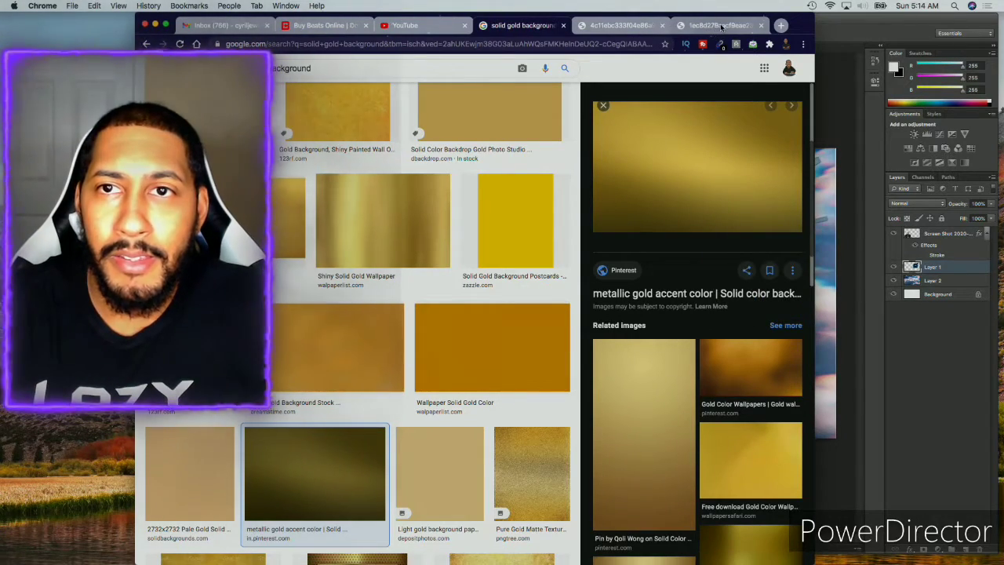
pyautogui.click(721, 26)
pyautogui.rightClick(513, 270)
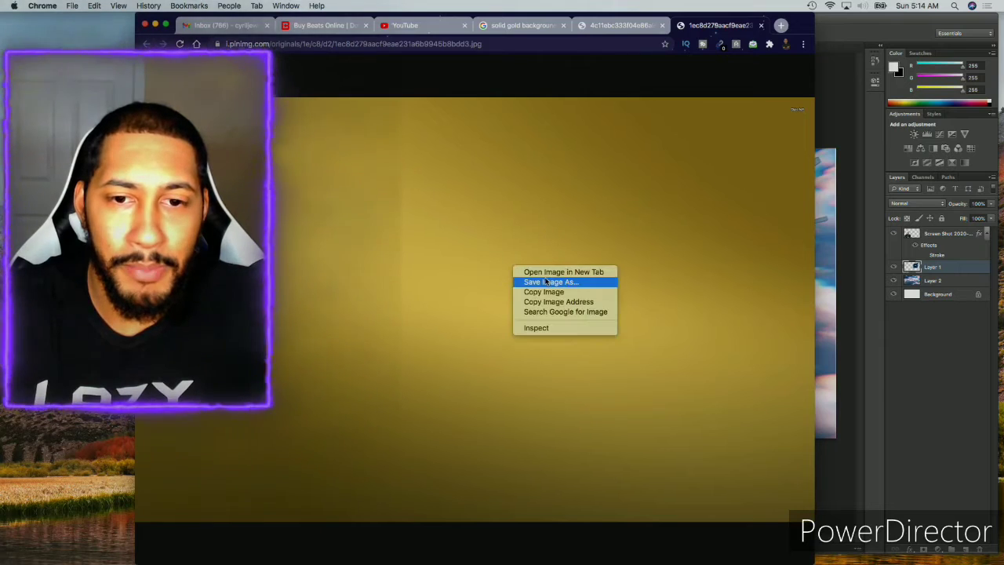
pyautogui.click(541, 290)
# - Switch to Photoshop, delete the cloud layer and paste the gold image directly above the Background layer
pyautogui.click(812, 262)
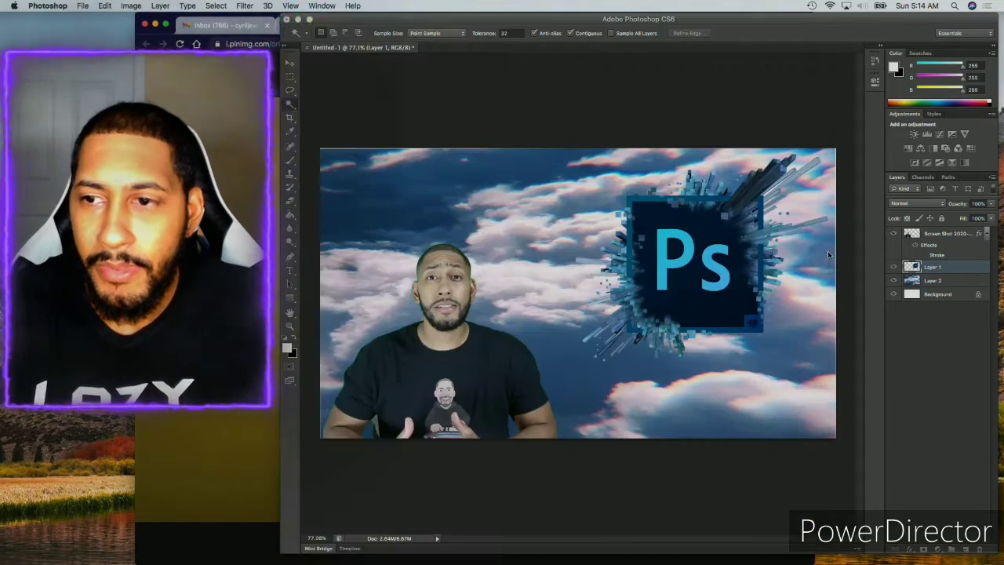
pyautogui.click(950, 281)
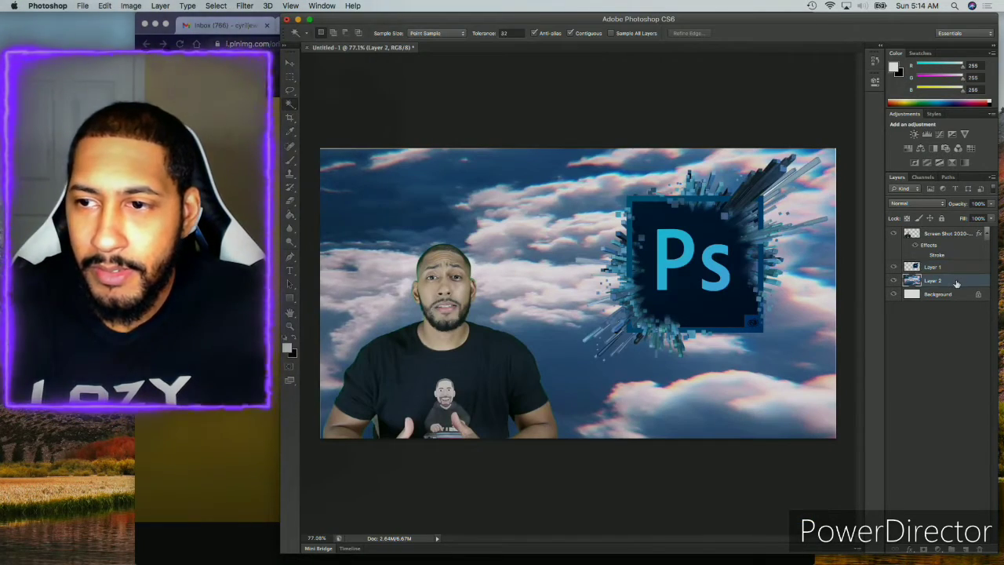
pyautogui.press('Delete')
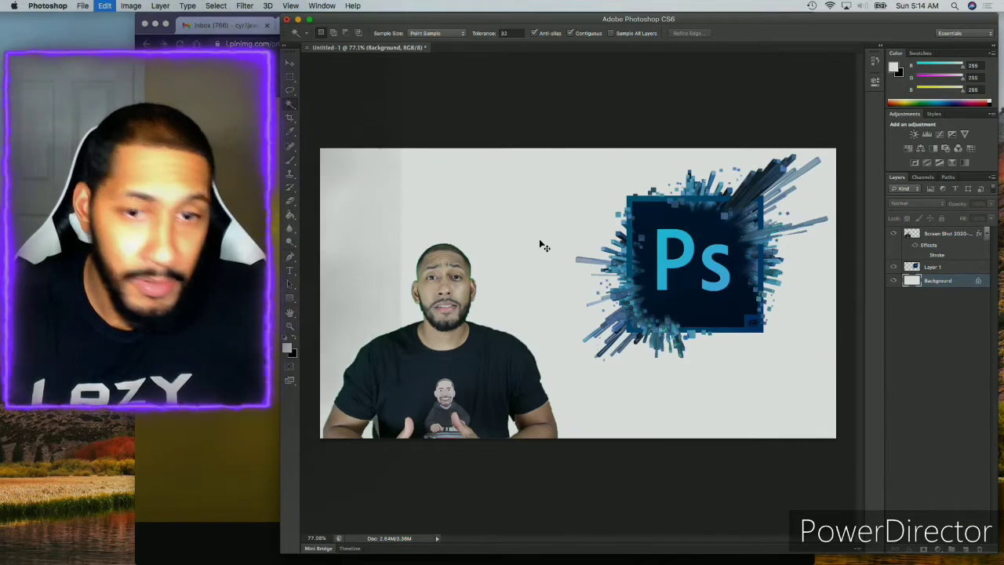
pyautogui.hotkey('ctrl', 'z')
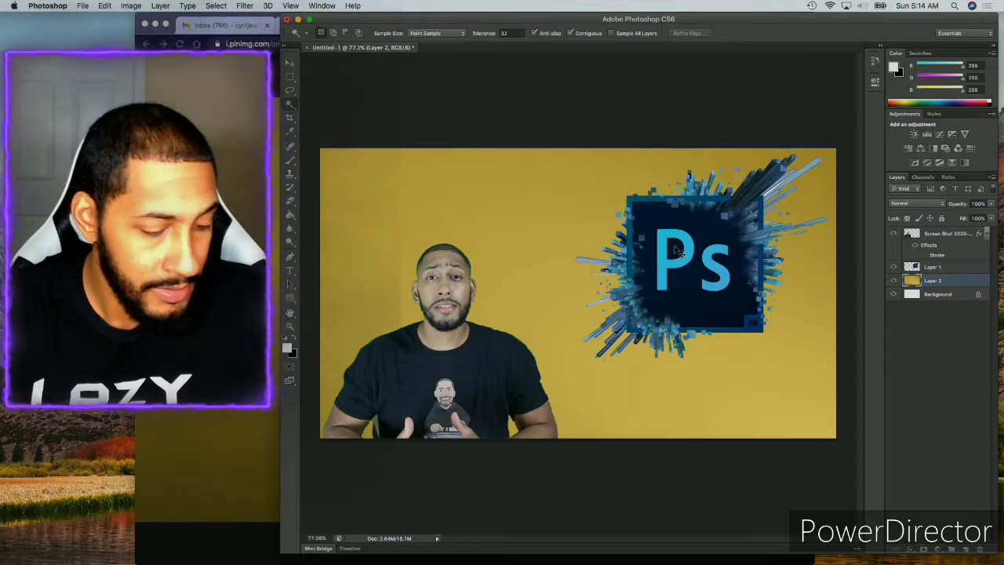
# - Scale the gold layer down to about 50.9% width and 45% height so it fits the canvas
pyautogui.hotkey('ctrl', 't')
pyautogui.scroll(-10, 705, 319)
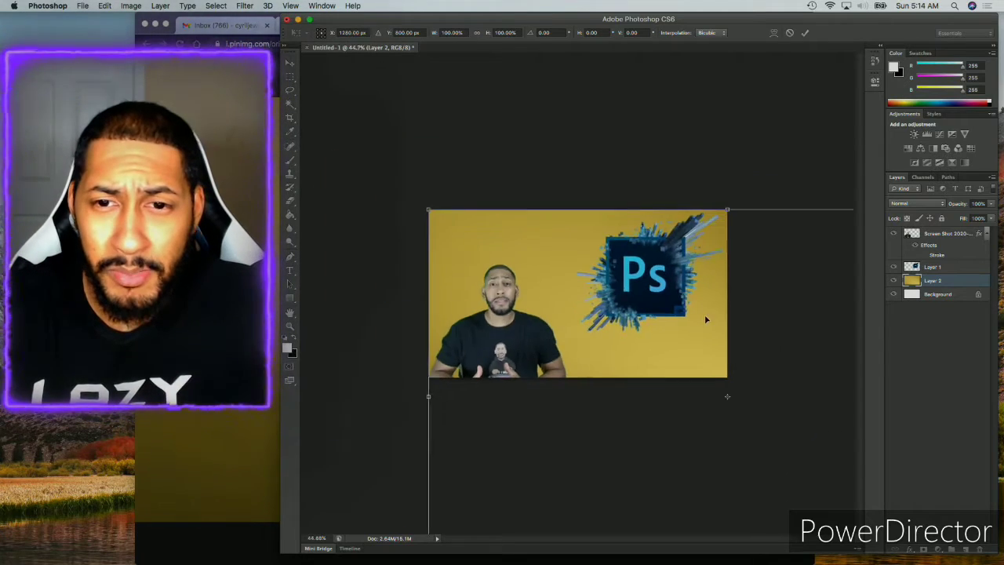
pyautogui.scroll(8, 706, 319)
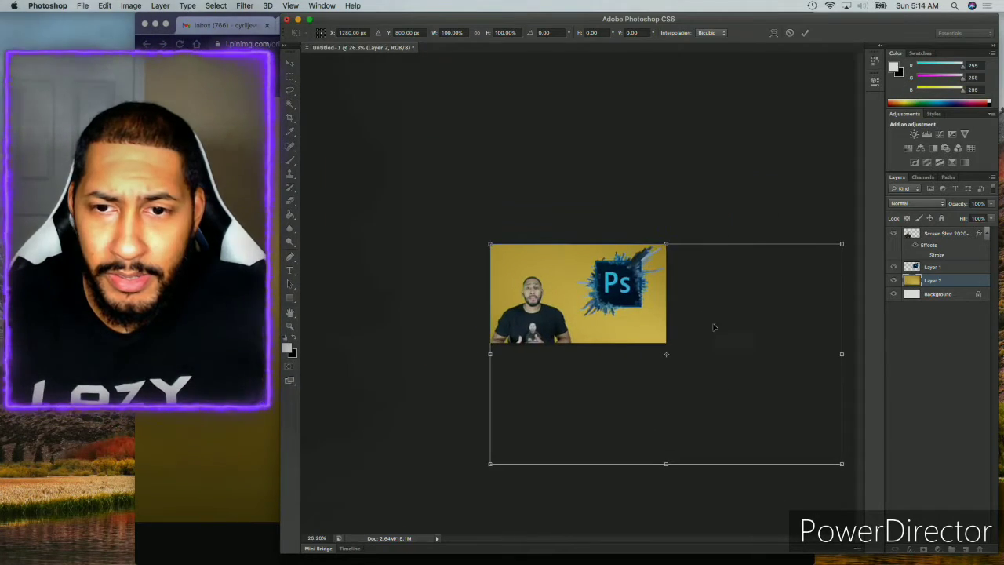
pyautogui.moveTo(841, 463); pyautogui.dragTo(673, 332)
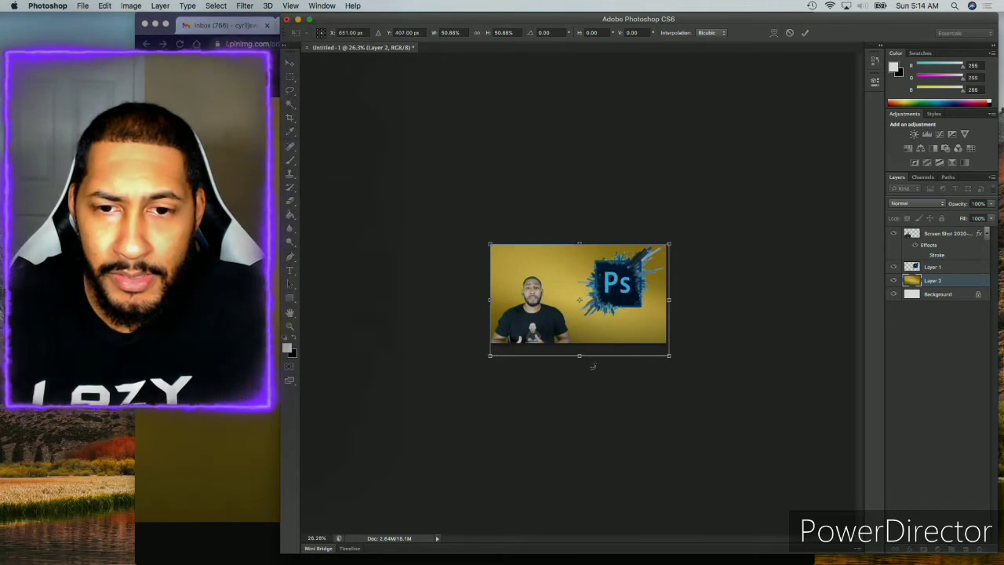
pyautogui.moveTo(579, 355); pyautogui.dragTo(579, 343)
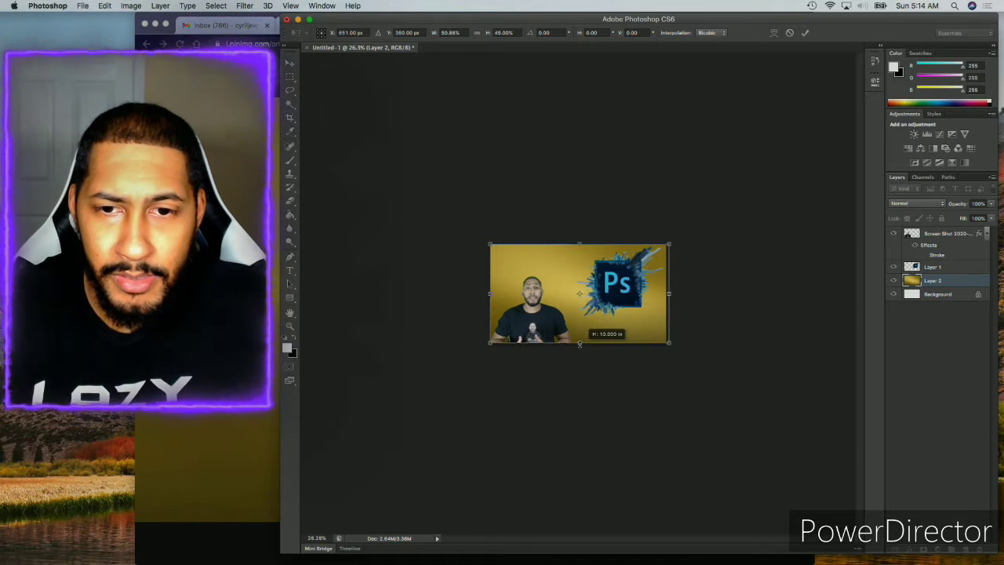
pyautogui.click(803, 34)
# - Enlarge the gold layer to about 102.3% width and 102.2% height, extending it beyond the canvas's upper-right corner
pyautogui.scroll(5, 637, 292)
pyautogui.scroll(-1, 636, 293)
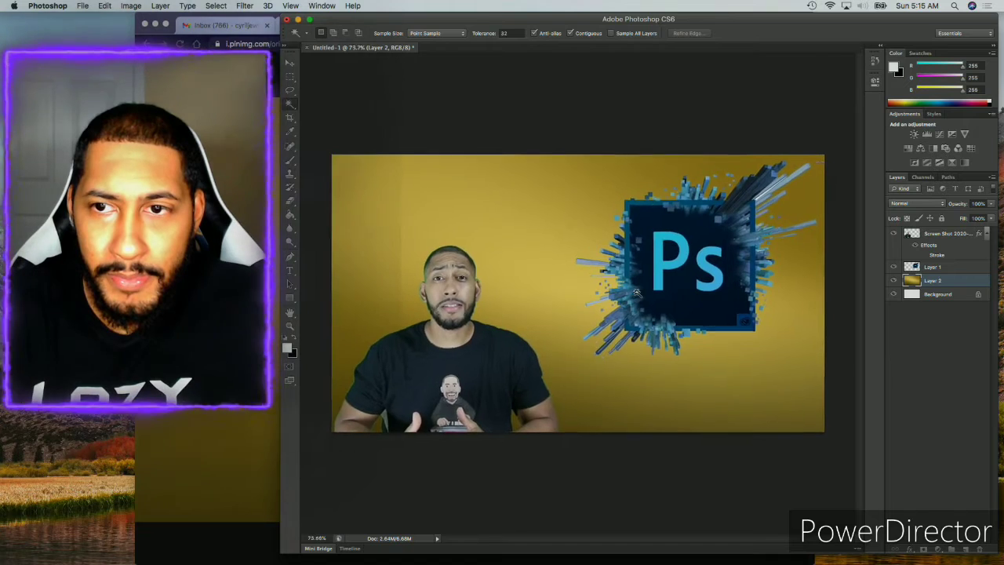
pyautogui.scroll(-1, 636, 293)
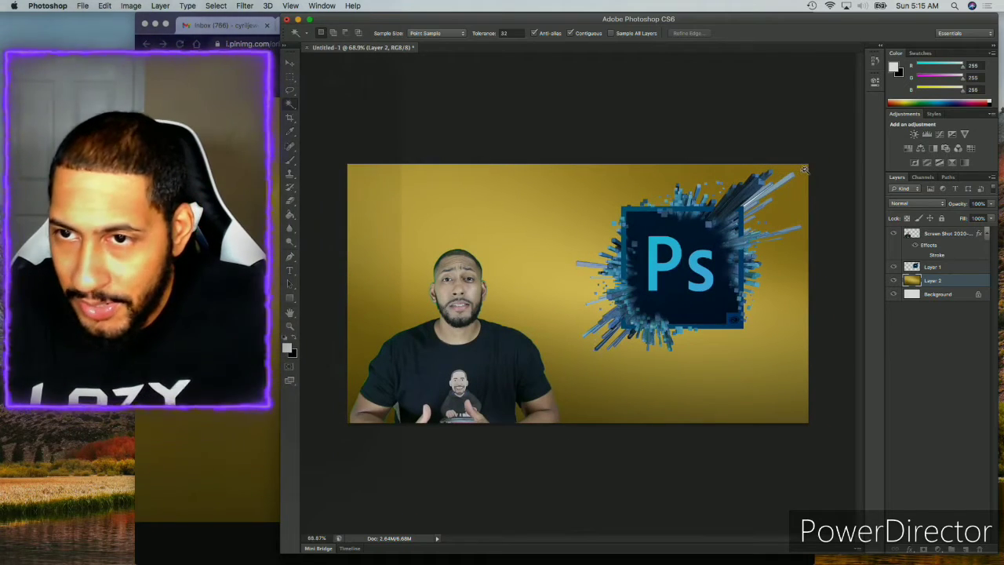
pyautogui.press('super+t')
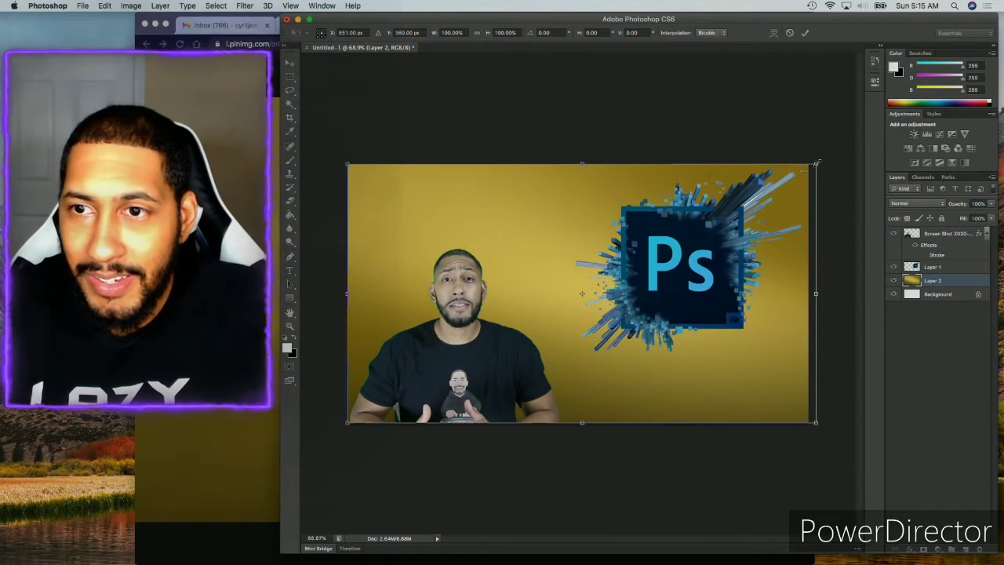
pyautogui.moveTo(818, 163); pyautogui.dragTo(829, 159)
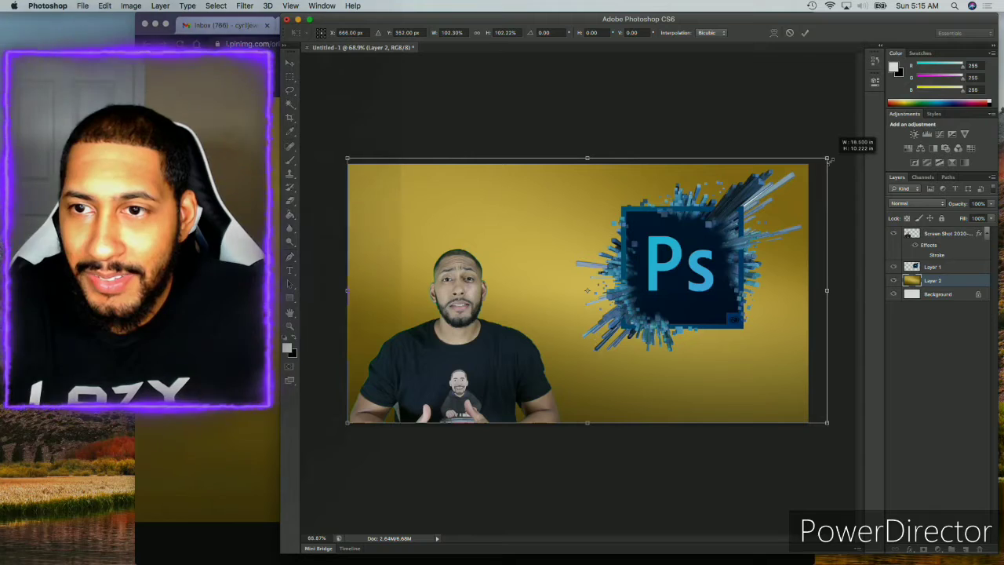
pyautogui.click(804, 33)
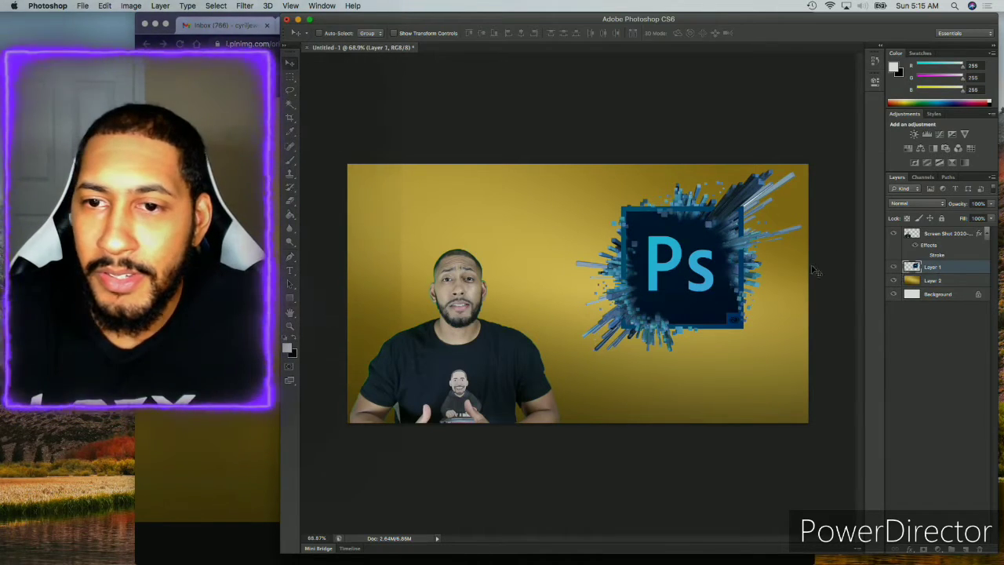
# - Move the Photoshop logo to the canvas's upper middle and add the three-line title "How to make / Thumbnails in / cs6" beneath it
pyautogui.moveTo(723, 276); pyautogui.dragTo(629, 254)
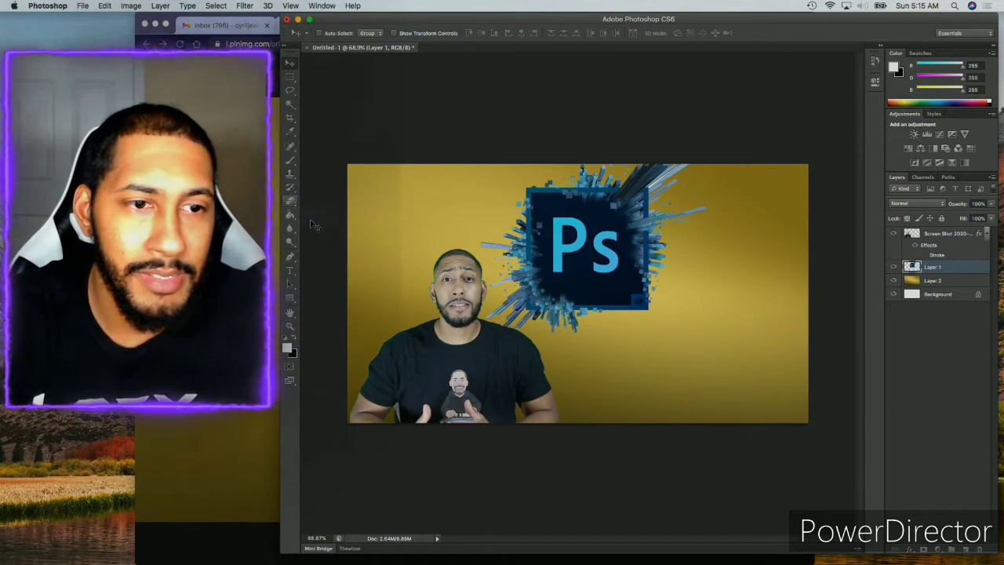
pyautogui.click(621, 355)
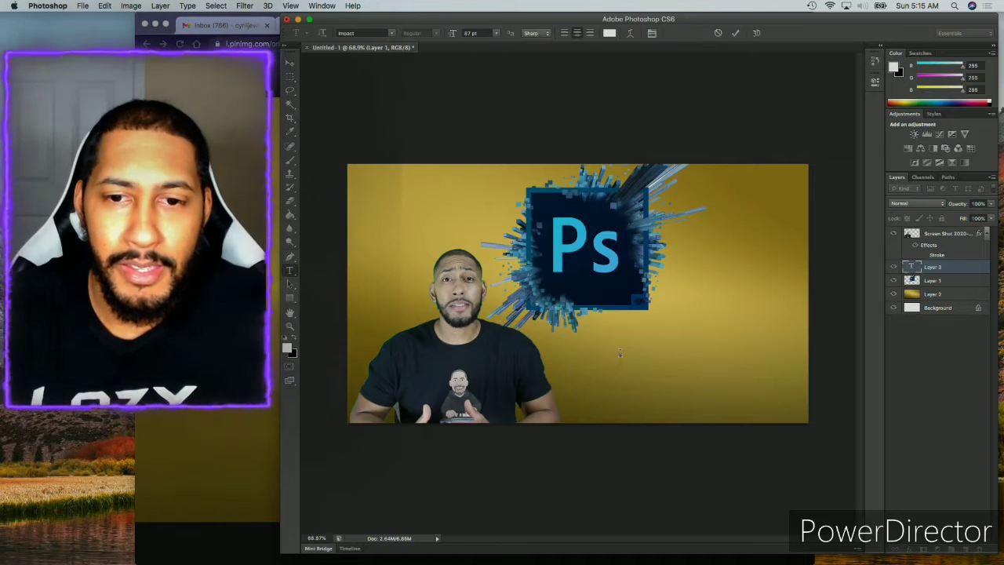
pyautogui.write('w')
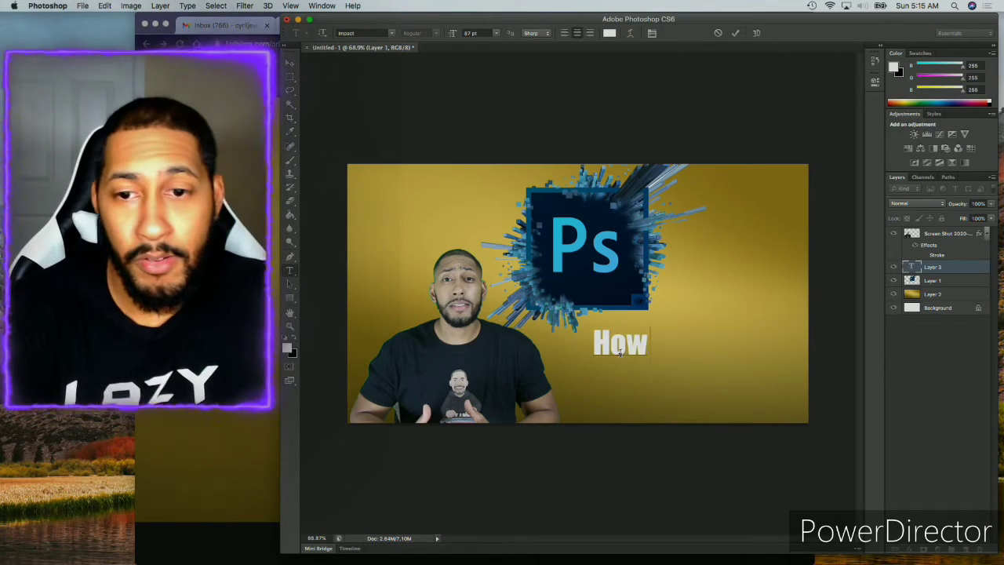
pyautogui.write(' to make ')
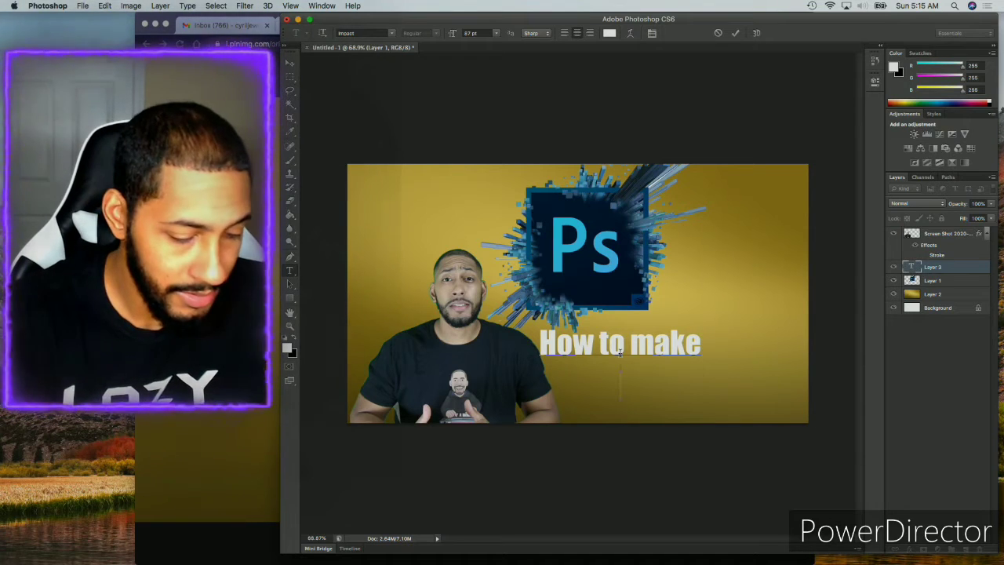
pyautogui.write('Thum')
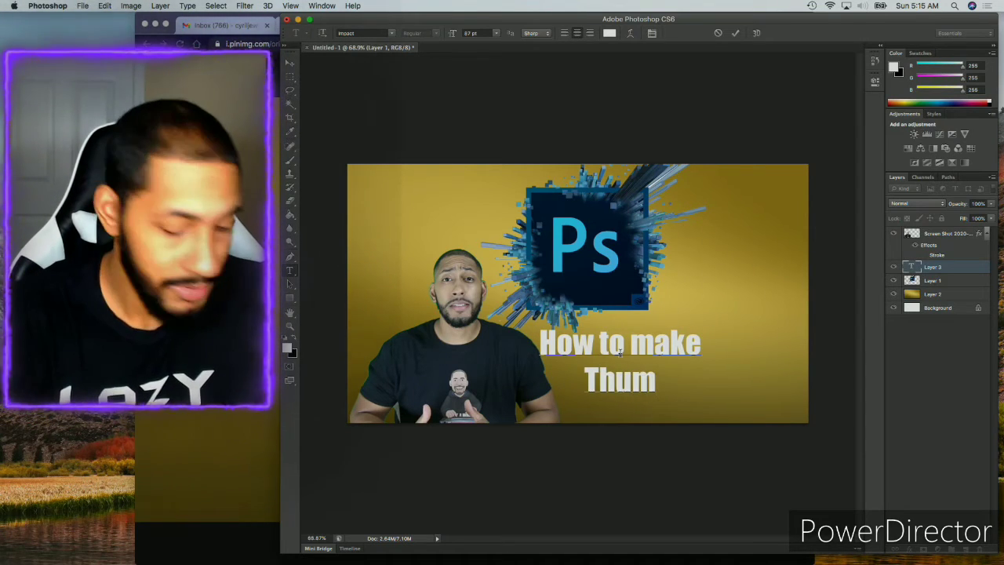
pyautogui.write('bnails')
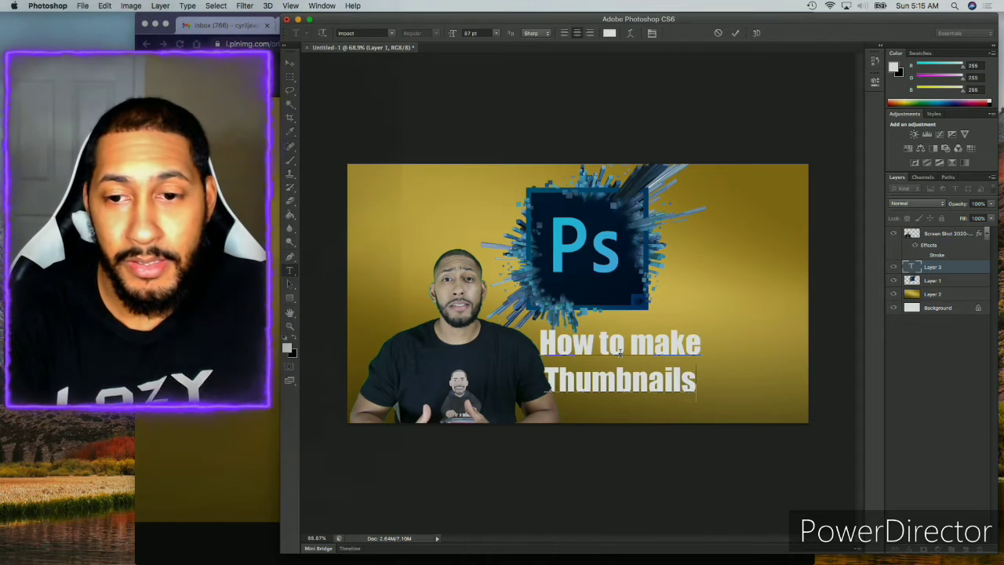
pyautogui.write(' in ')
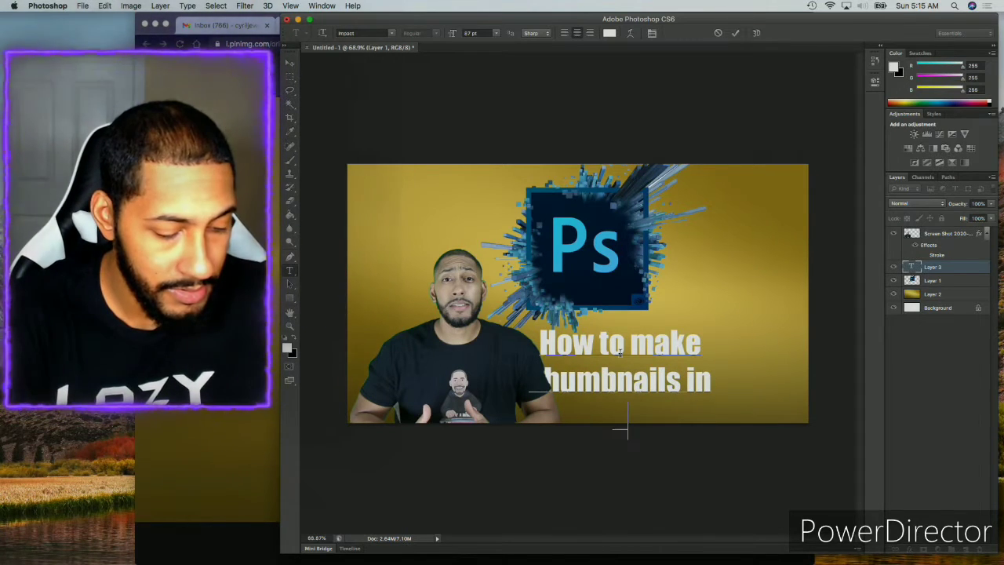
pyautogui.write('cs6')
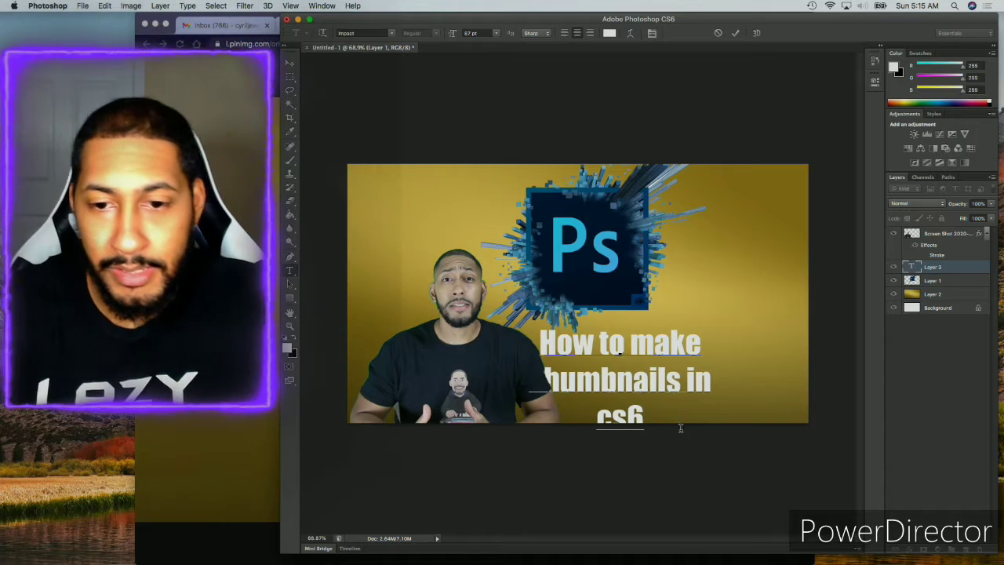
# - Move the title into the canvas's lower-right corner, capitalize its last line as "CS6" and commit the text
pyautogui.moveTo(681, 428); pyautogui.dragTo(755, 434)
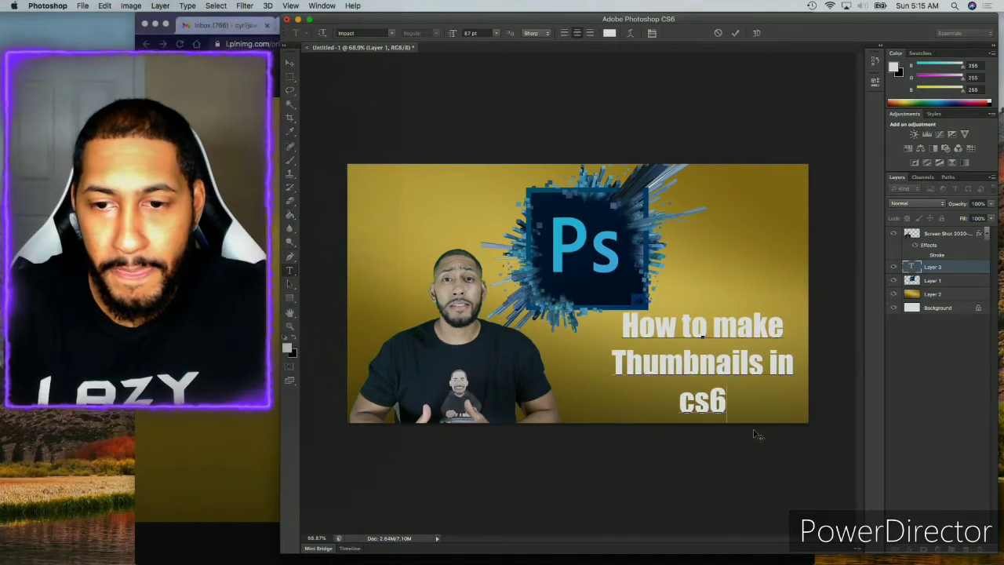
pyautogui.moveTo(712, 402); pyautogui.dragTo(680, 400)
pyautogui.write('CS6')
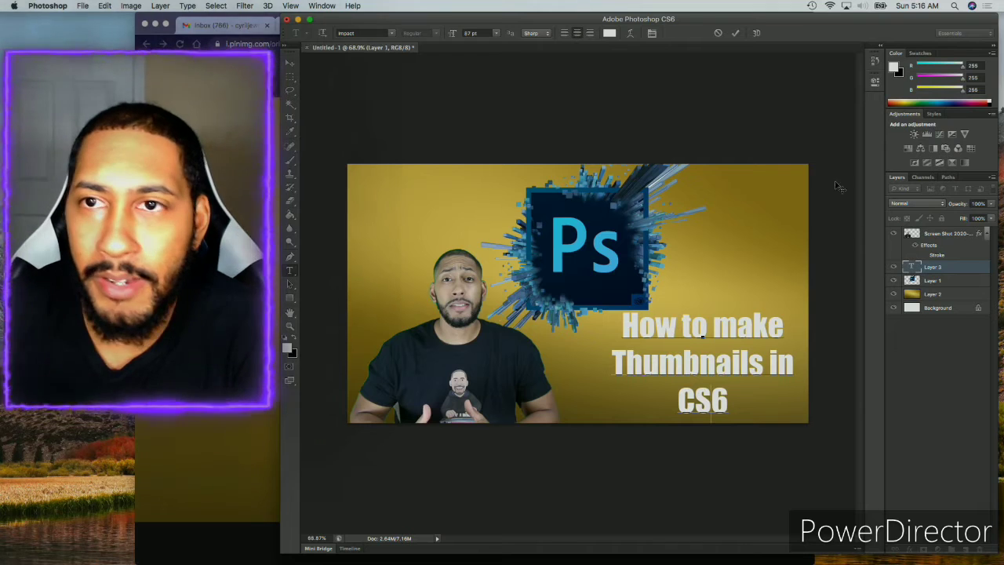
pyautogui.click(735, 32)
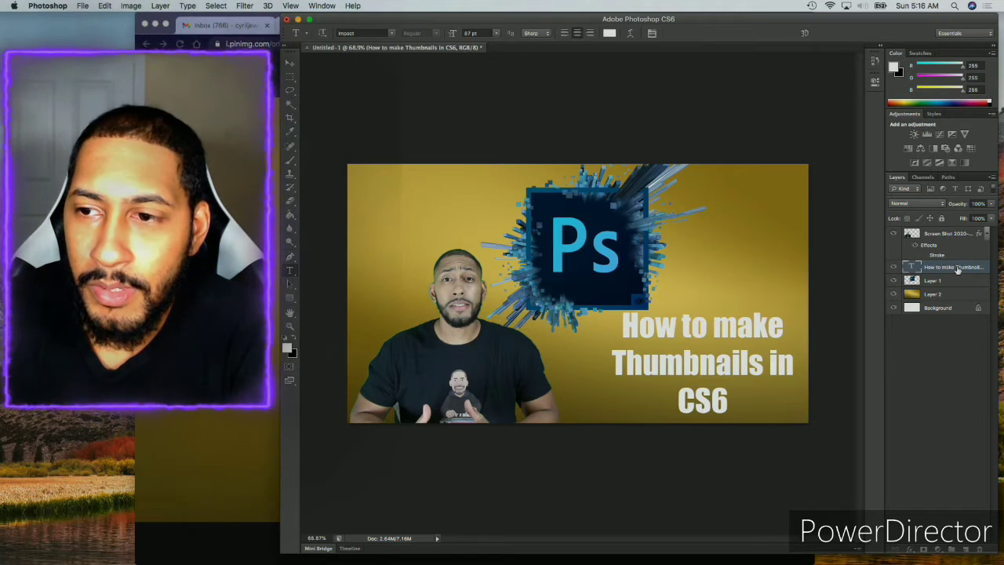
# - Enable the Outer Glow and Drop Shadow layer styles on the title text layer, leaving Inner Shadow off
pyautogui.doubleClick(957, 267)
pyautogui.click(985, 267)
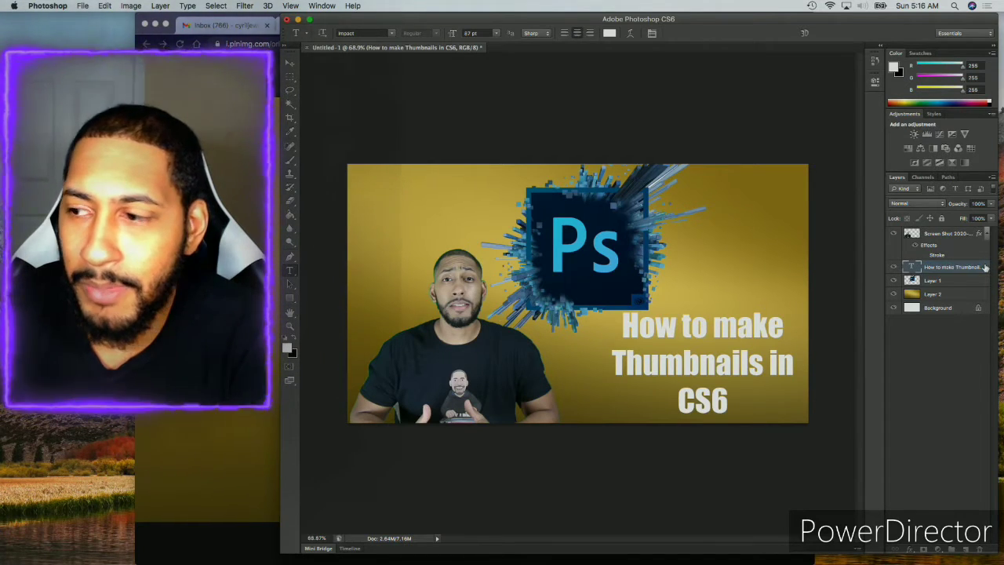
pyautogui.doubleClick(985, 267)
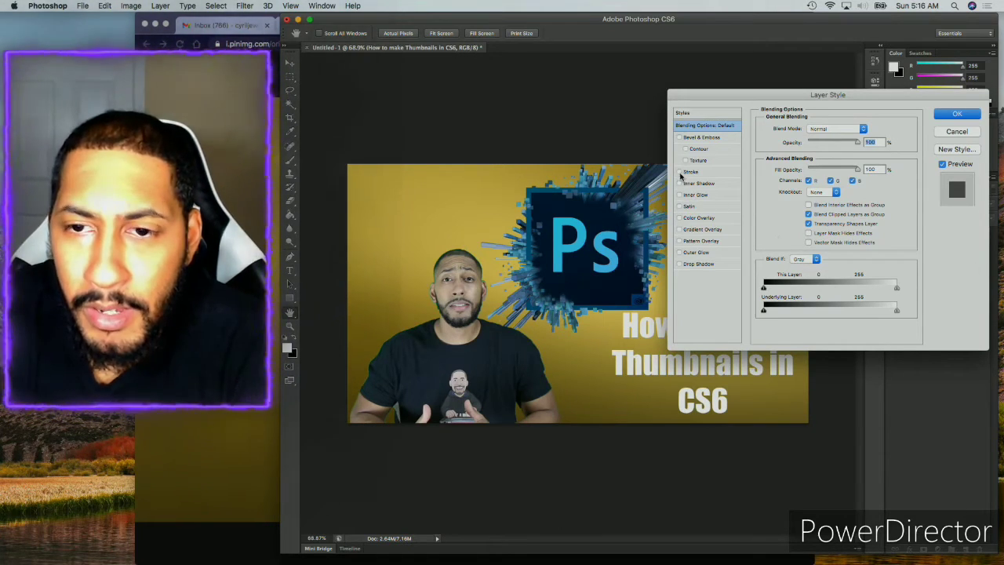
pyautogui.click(680, 252)
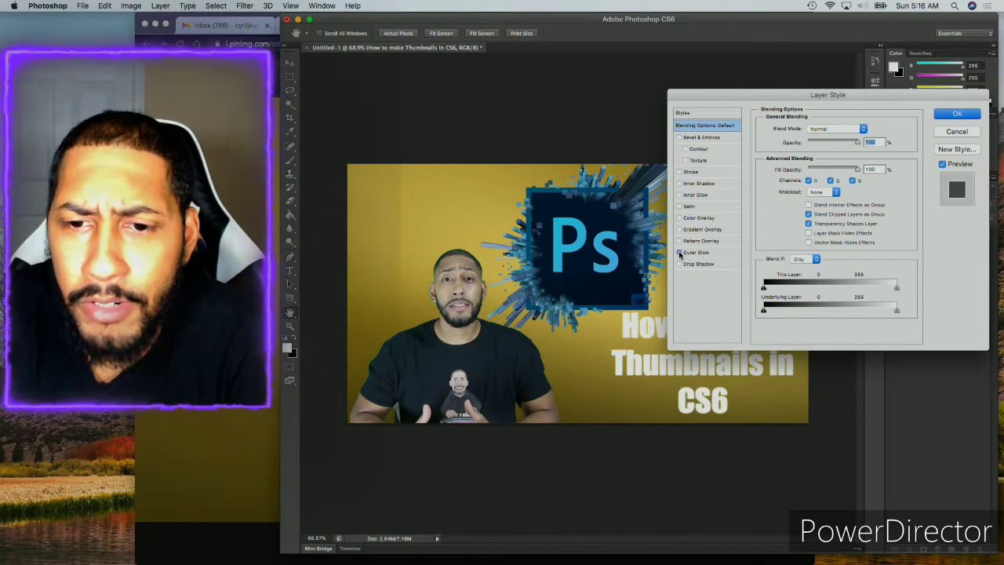
pyautogui.click(679, 265)
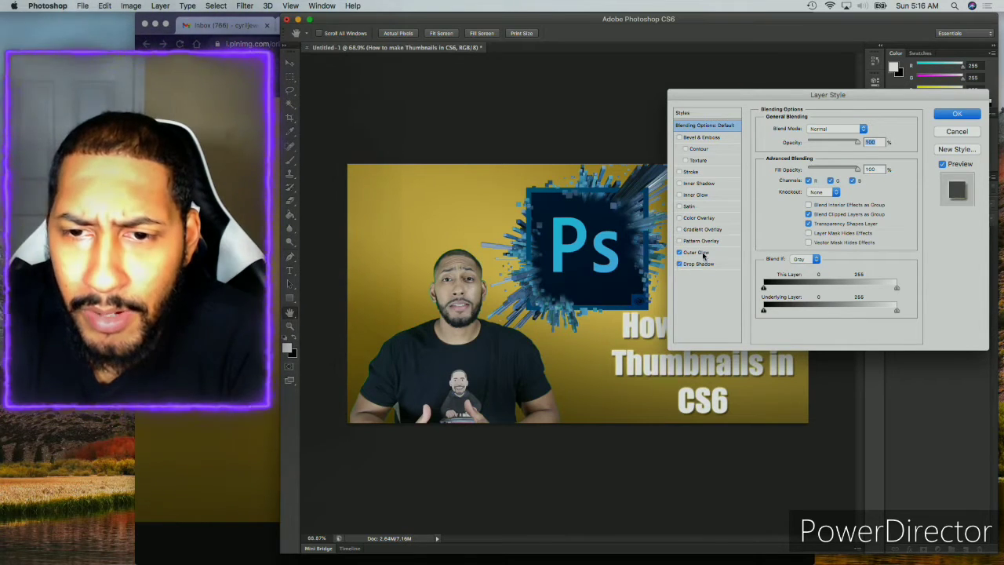
pyautogui.click(680, 185)
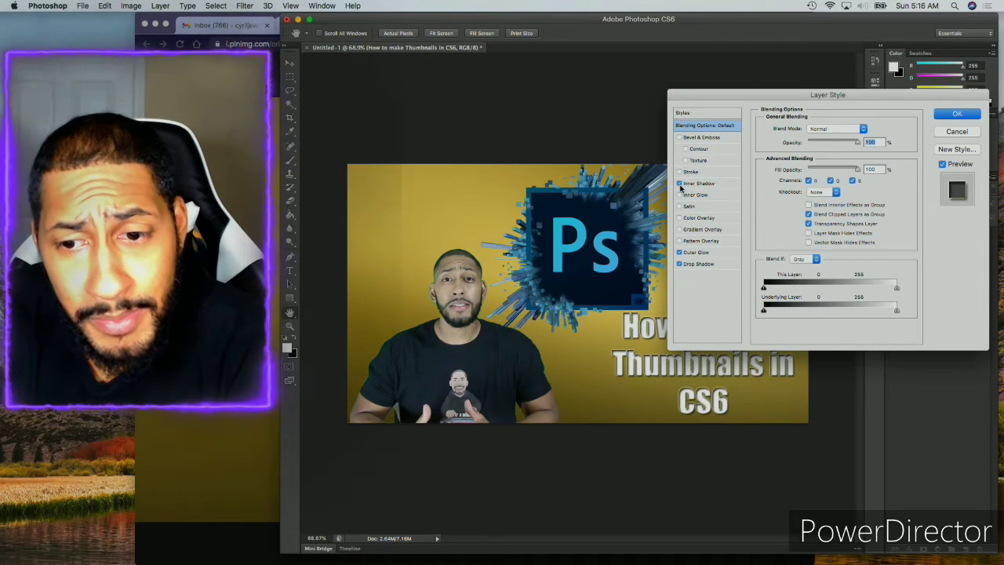
pyautogui.click(680, 184)
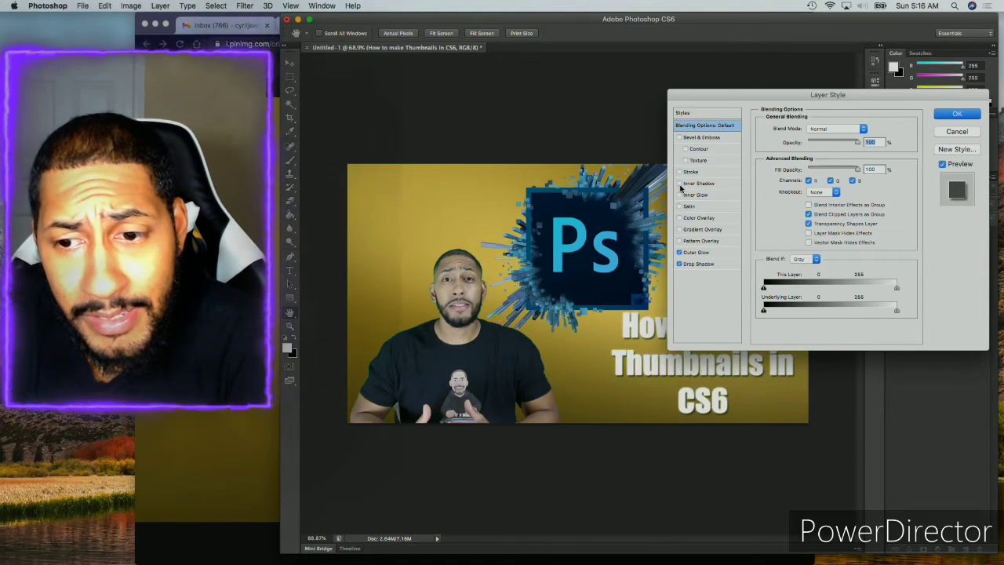
# - Set the title's outer glow color to black (000000)
pyautogui.click(695, 252)
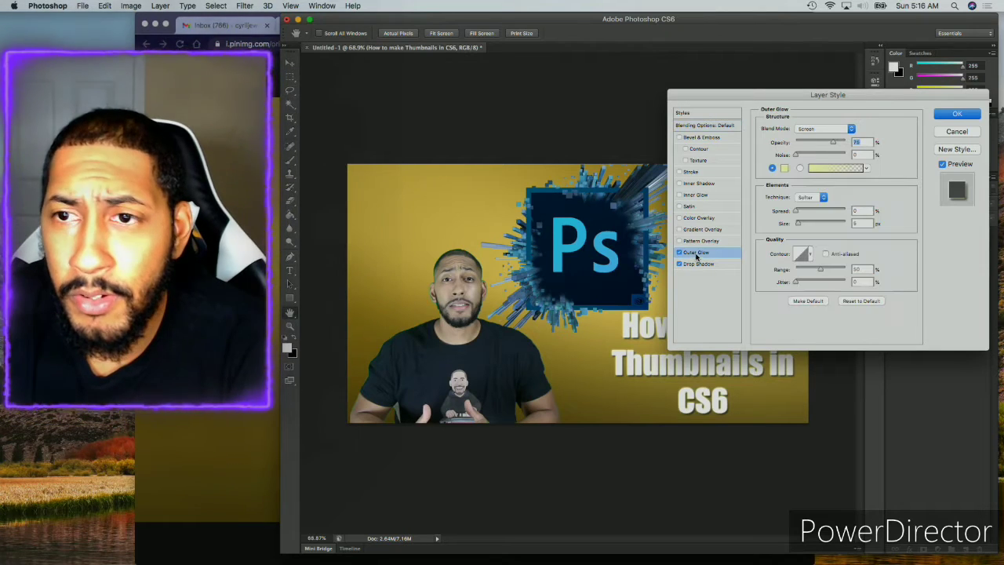
pyautogui.click(783, 169)
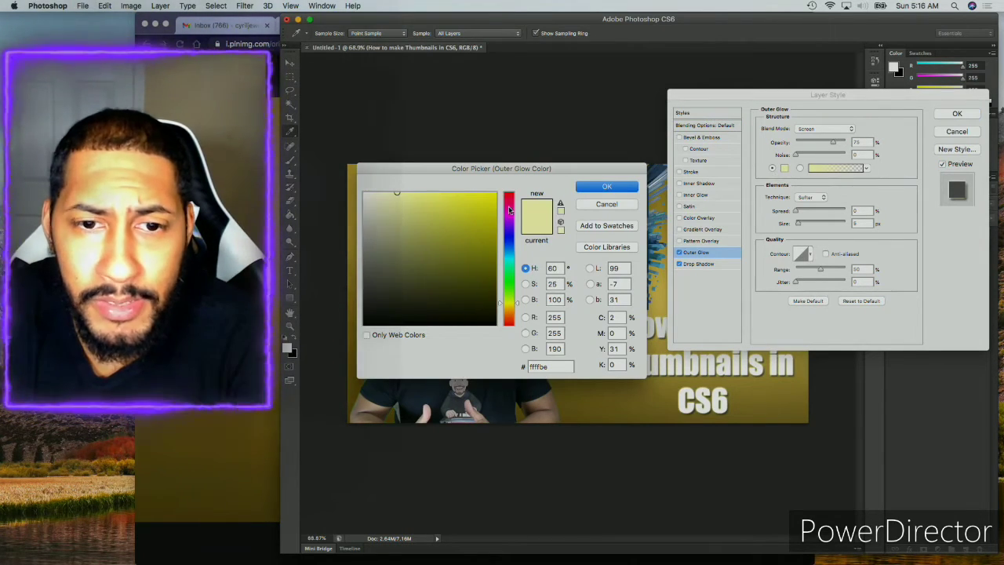
pyautogui.moveTo(491, 320); pyautogui.dragTo(497, 329)
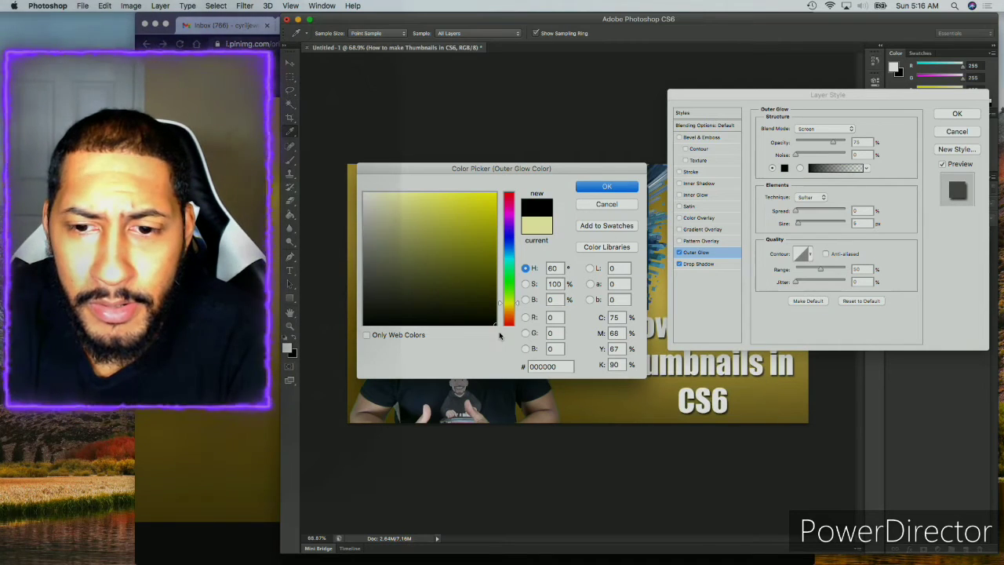
pyautogui.click(603, 187)
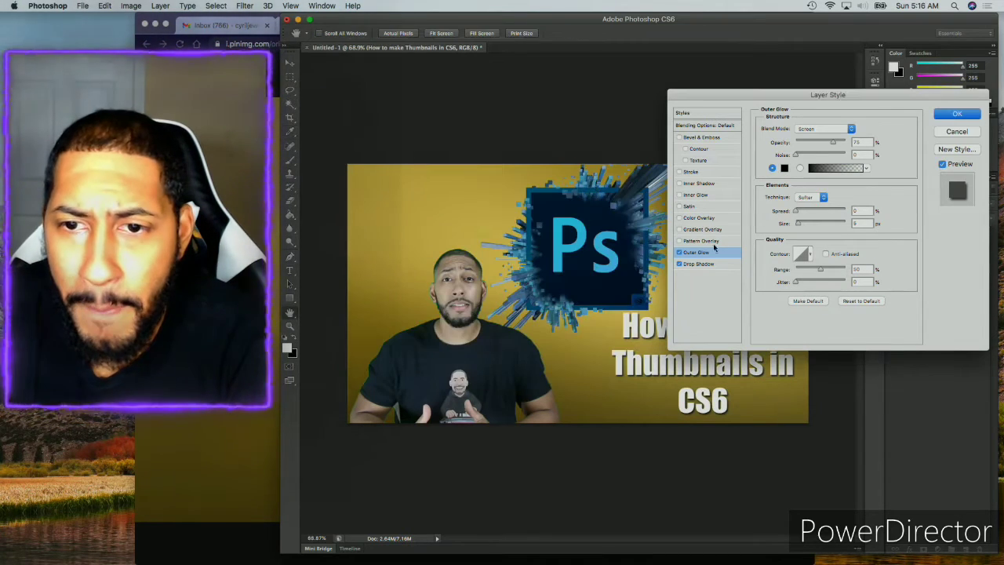
# - Set the title's drop shadow color to dark blue 0218a0
pyautogui.click(704, 265)
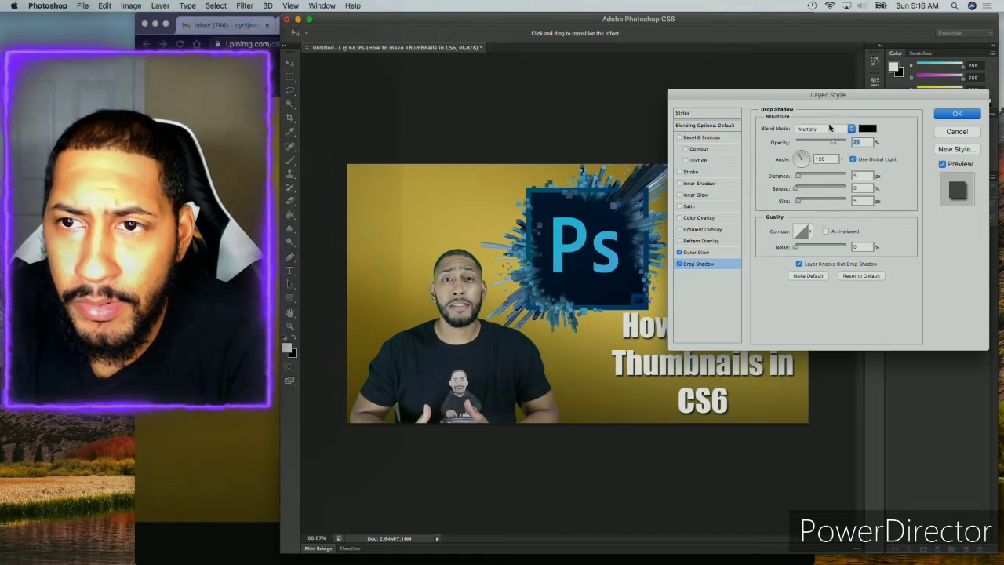
pyautogui.click(866, 129)
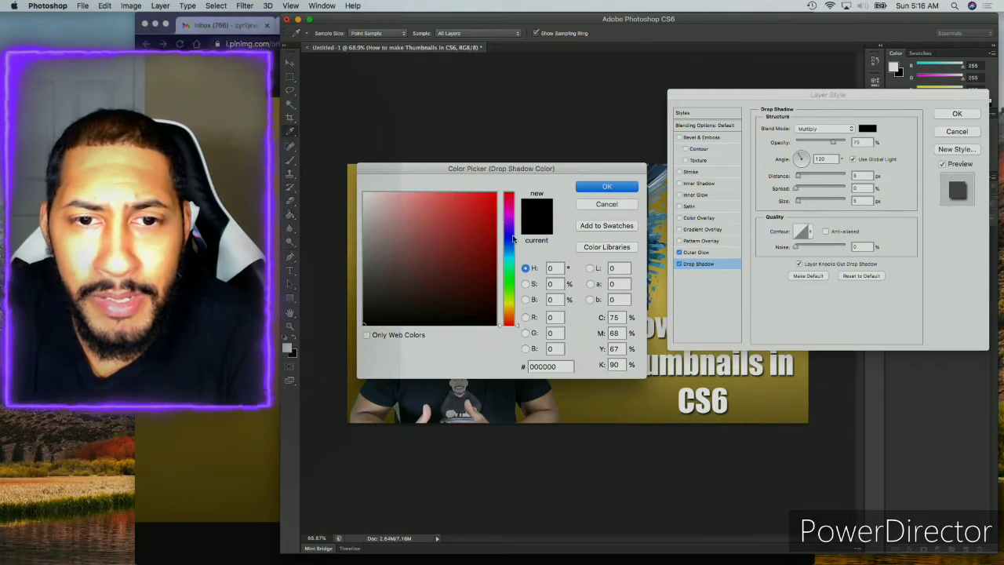
pyautogui.moveTo(511, 247); pyautogui.dragTo(495, 241)
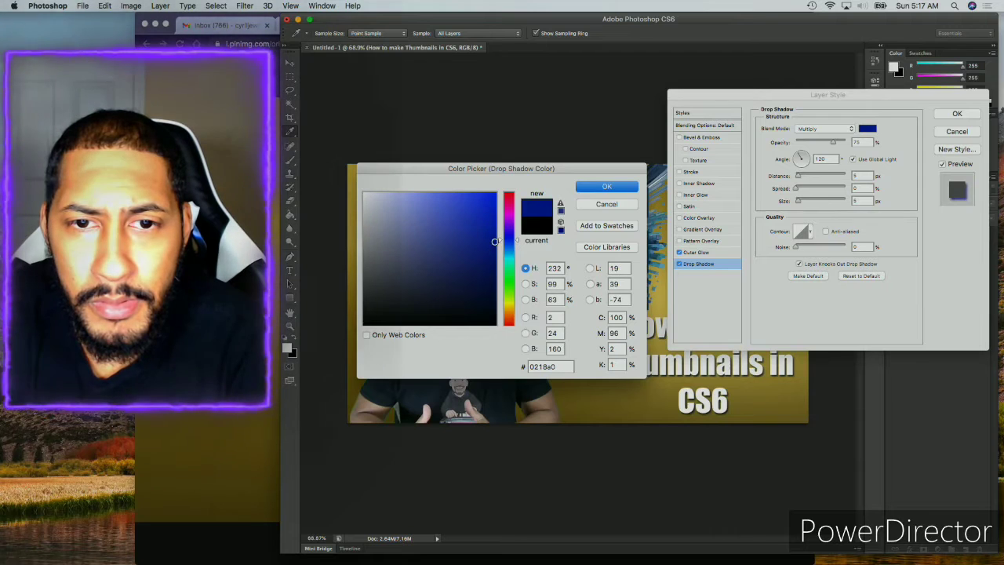
pyautogui.click(606, 187)
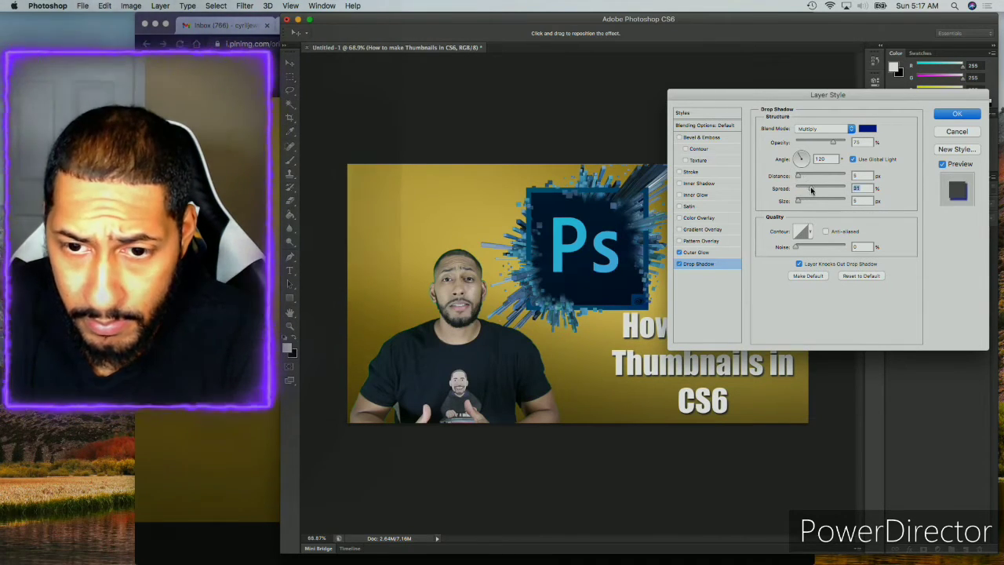
# - Set the title's drop shadow to 15 px distance and 43% spread, tighten its size and apply the layer styles
pyautogui.moveTo(797, 189)
pyautogui.mouseDown()
pyautogui.moveTo(816, 191)
pyautogui.moveTo(803, 204)
pyautogui.moveTo(804, 179)
pyautogui.moveTo(816, 185)
pyautogui.moveTo(806, 186)
pyautogui.mouseUp()
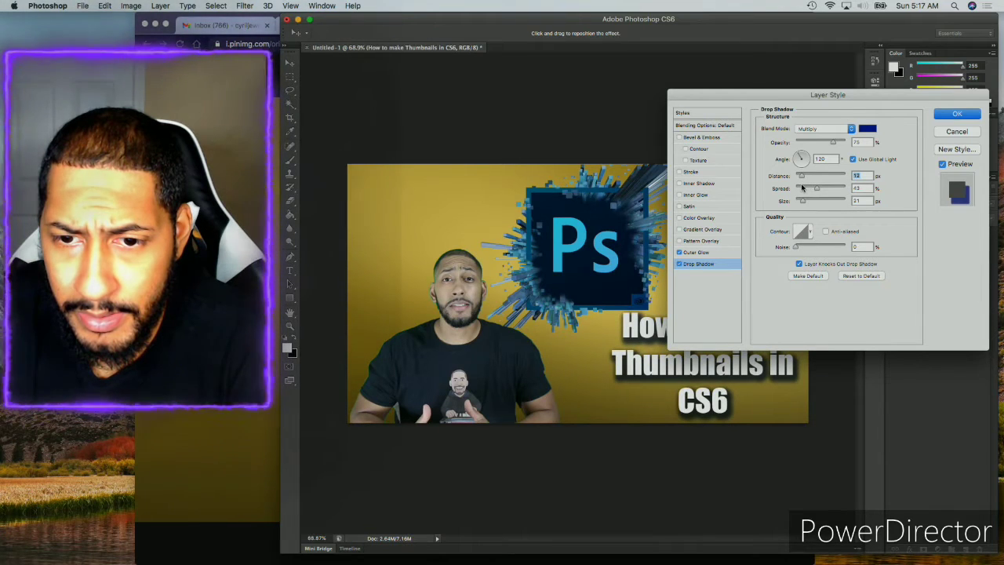
pyautogui.moveTo(805, 186); pyautogui.dragTo(803, 188)
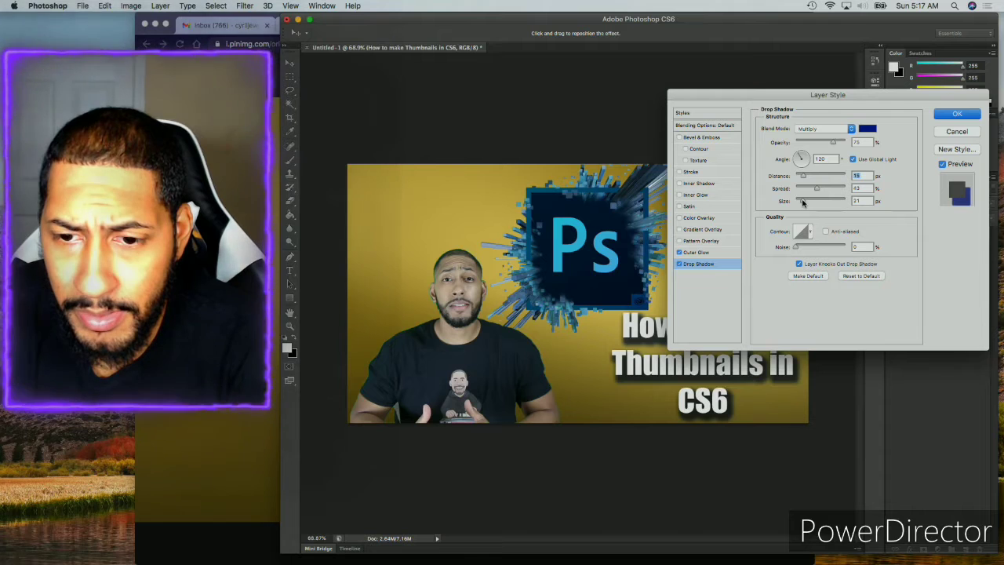
pyautogui.moveTo(802, 202); pyautogui.dragTo(800, 202)
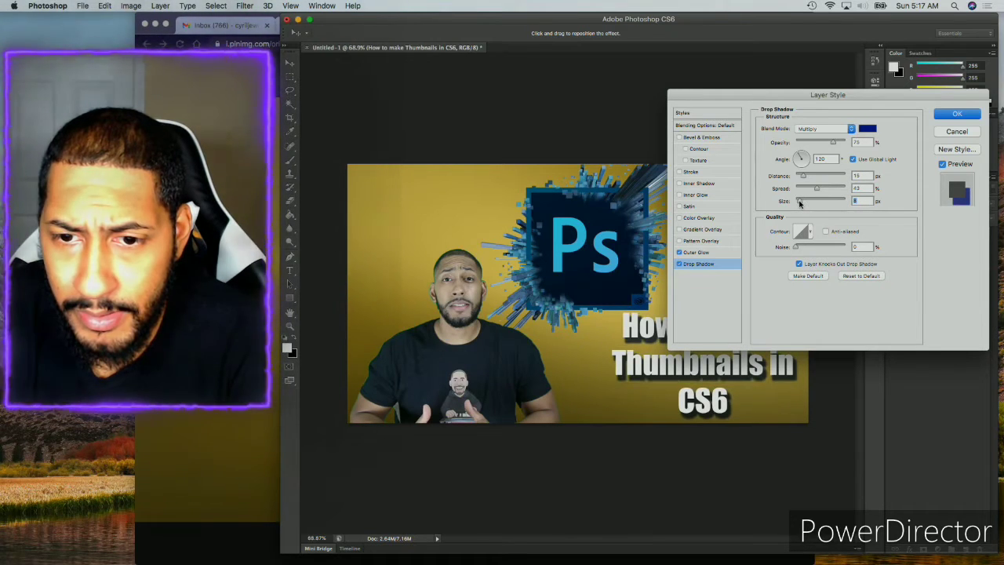
pyautogui.click(957, 116)
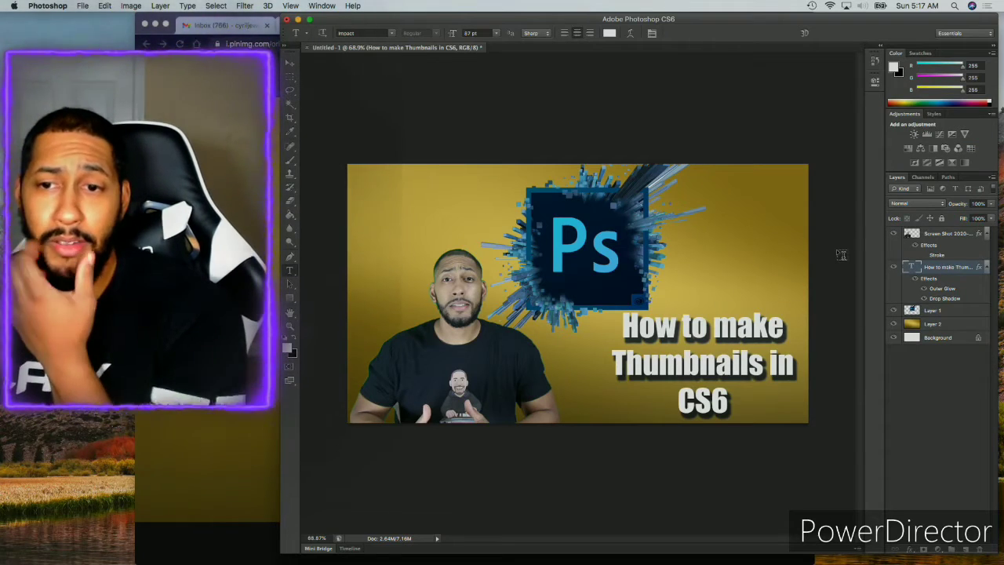
# - Add a Stroke layer style to the title text layer alongside its outer glow and drop shadow
pyautogui.doubleClick(949, 267)
pyautogui.doubleClick(967, 284)
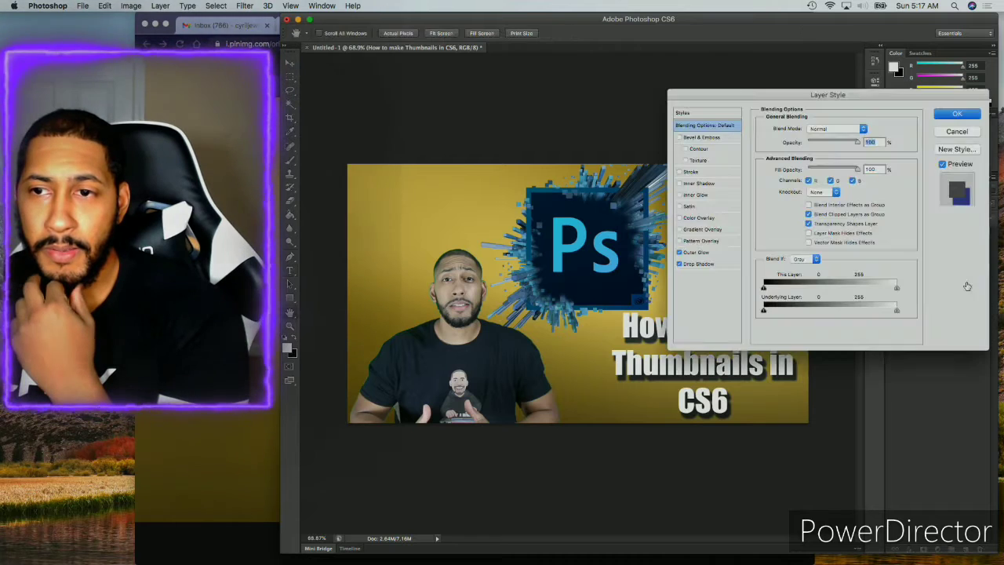
pyautogui.click(679, 172)
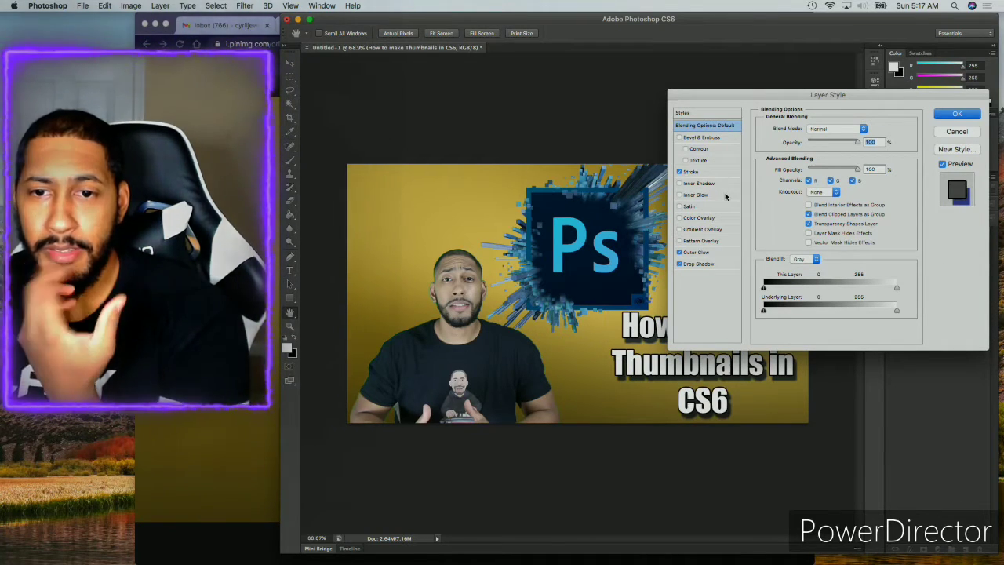
pyautogui.click(680, 172)
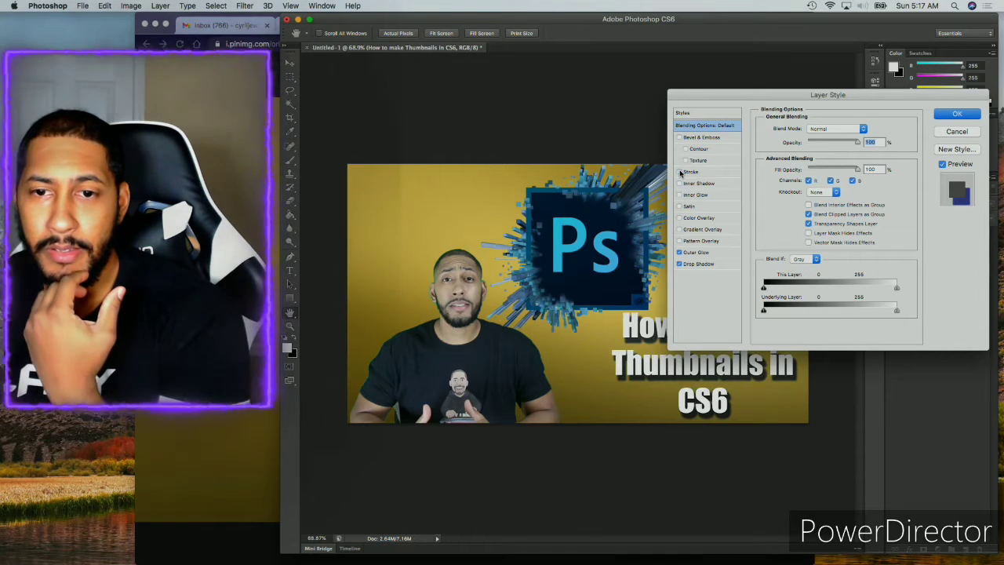
pyautogui.click(679, 172)
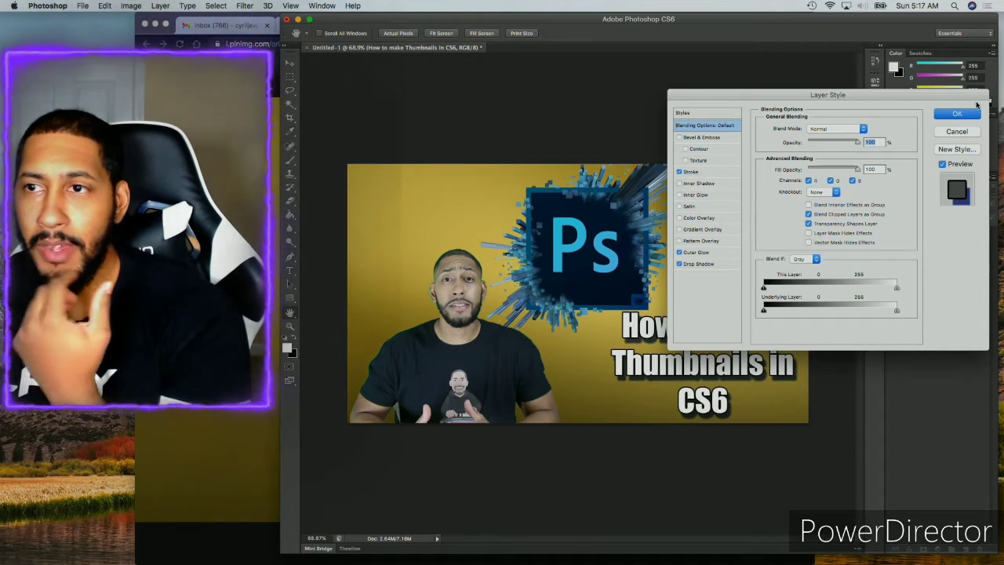
pyautogui.click(959, 115)
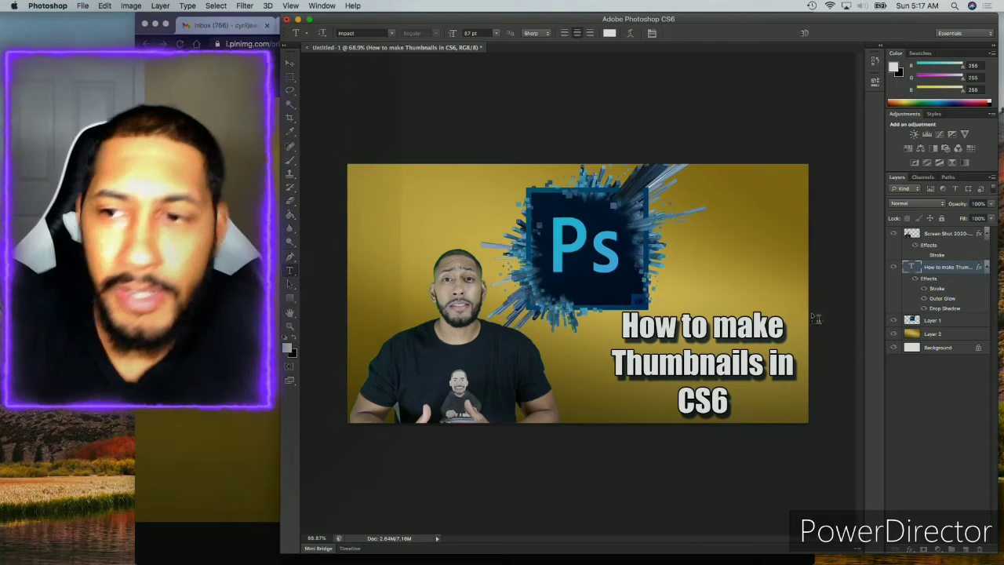
# - Duplicate the presenter cut-out layer within the current document, keeping the suggested copy name
pyautogui.click(959, 244)
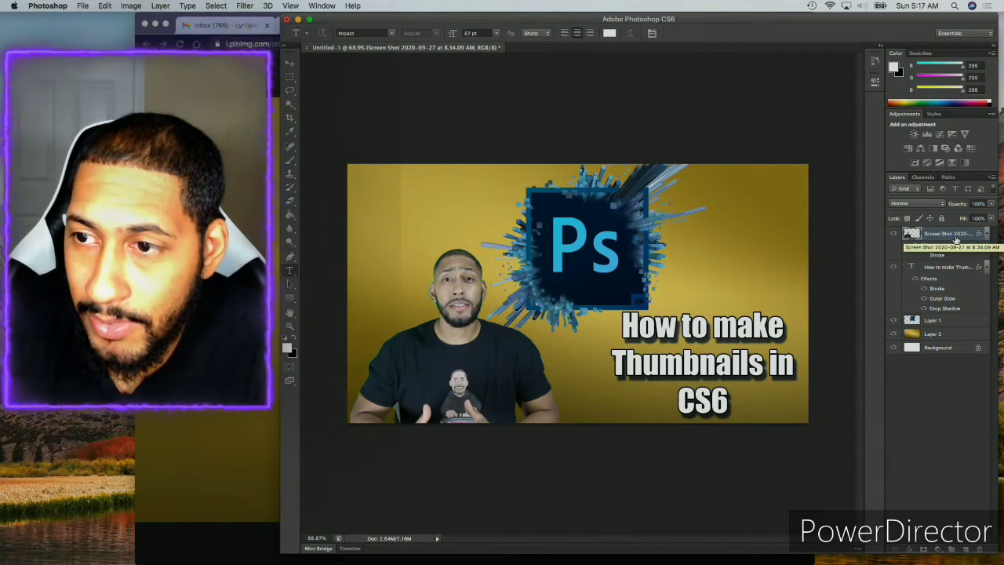
pyautogui.rightClick(958, 241)
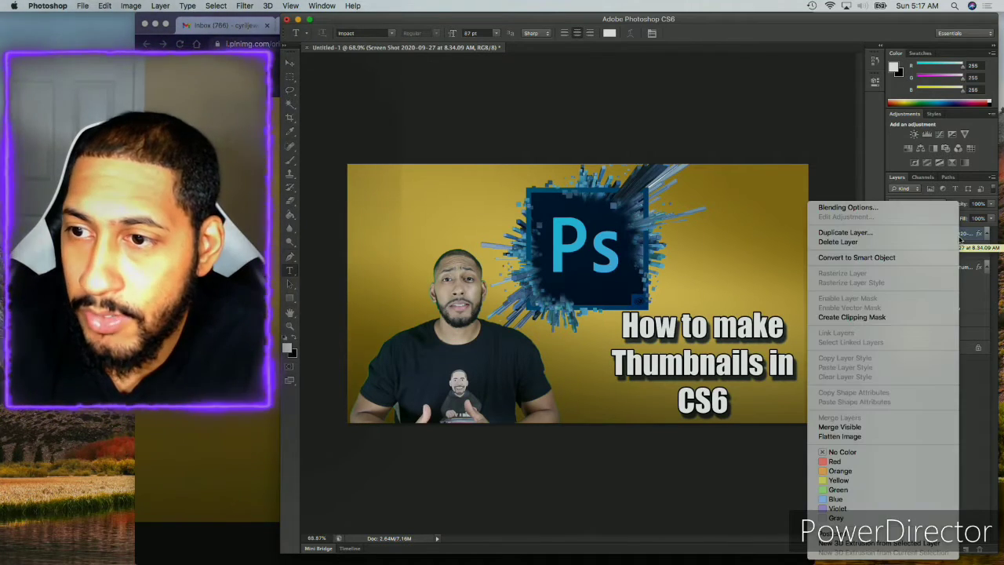
pyautogui.click(890, 233)
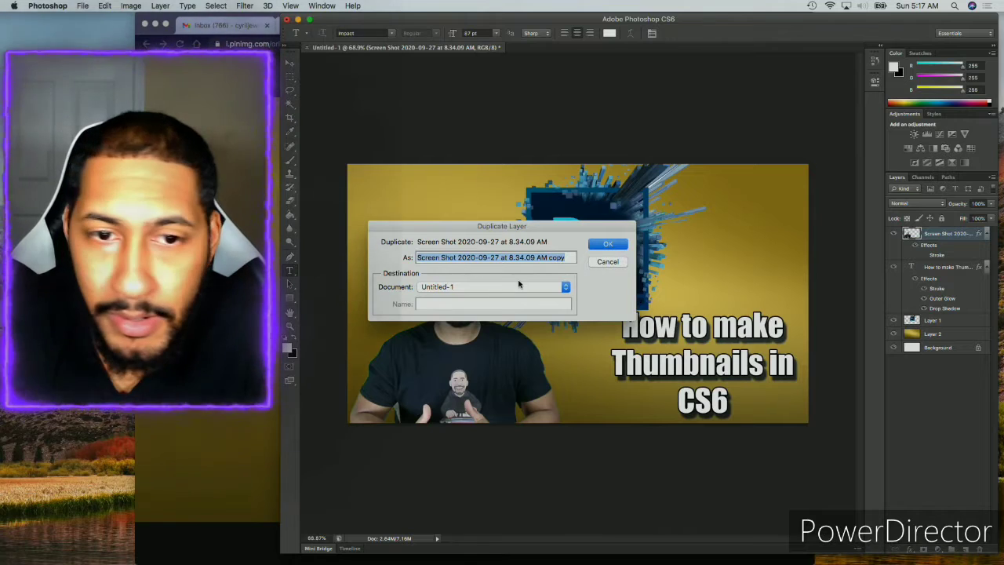
pyautogui.click(605, 248)
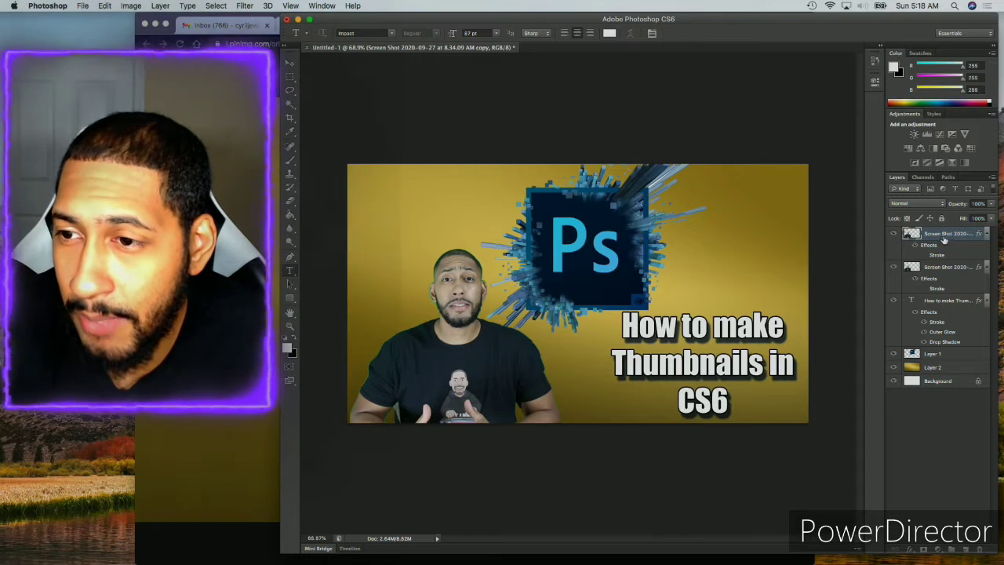
# - Try Soft Light, Linear Light, Pin Light and Hard Mix blending on the duplicate cut-out, toggling the original cut-out's visibility to compare
pyautogui.click(910, 203)
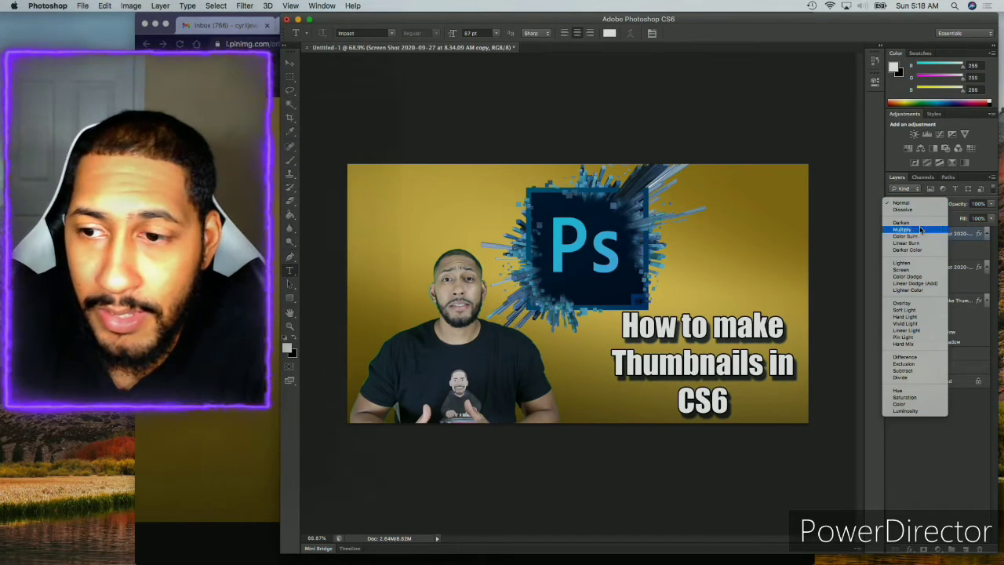
pyautogui.click(910, 310)
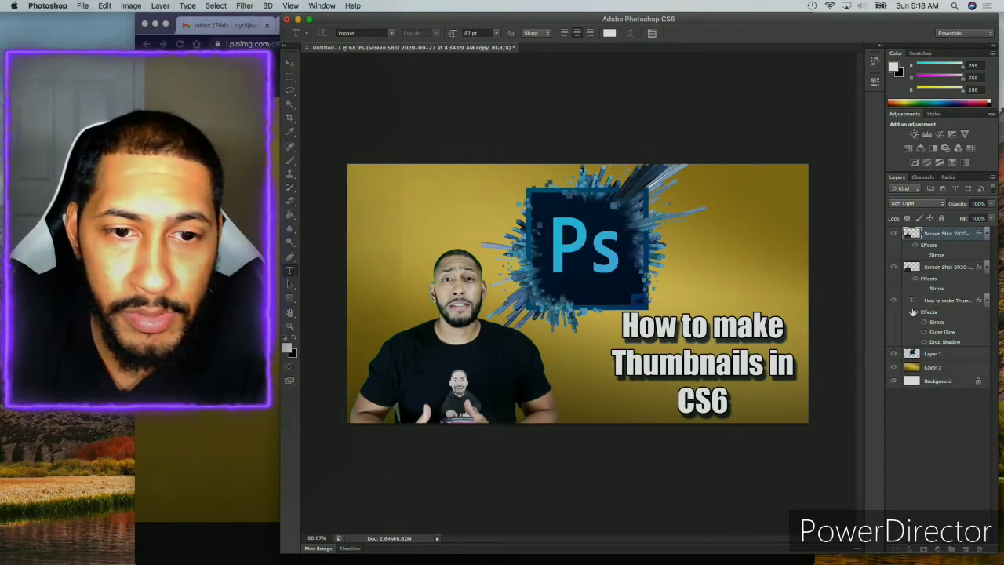
pyautogui.click(914, 204)
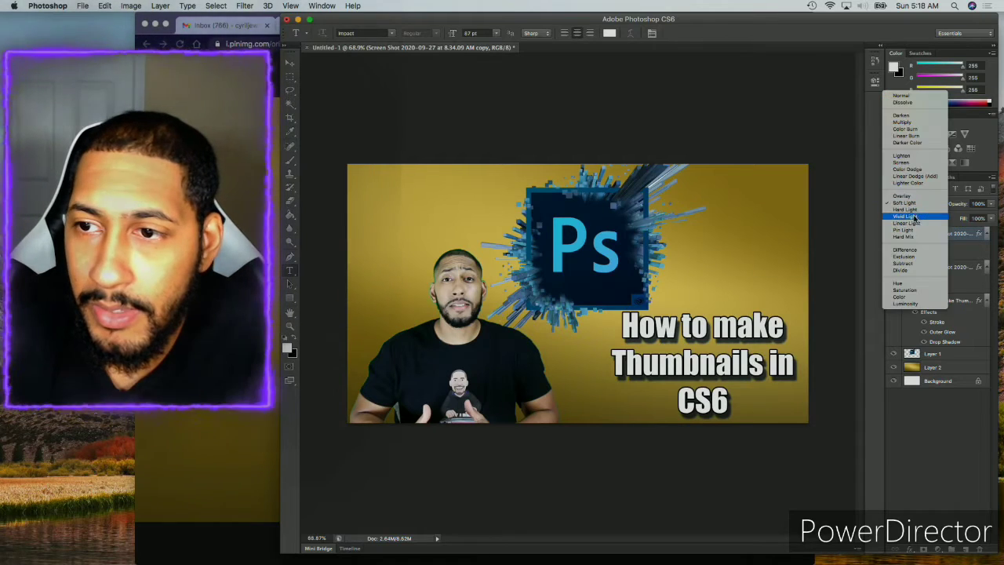
pyautogui.click(914, 225)
pyautogui.click(915, 203)
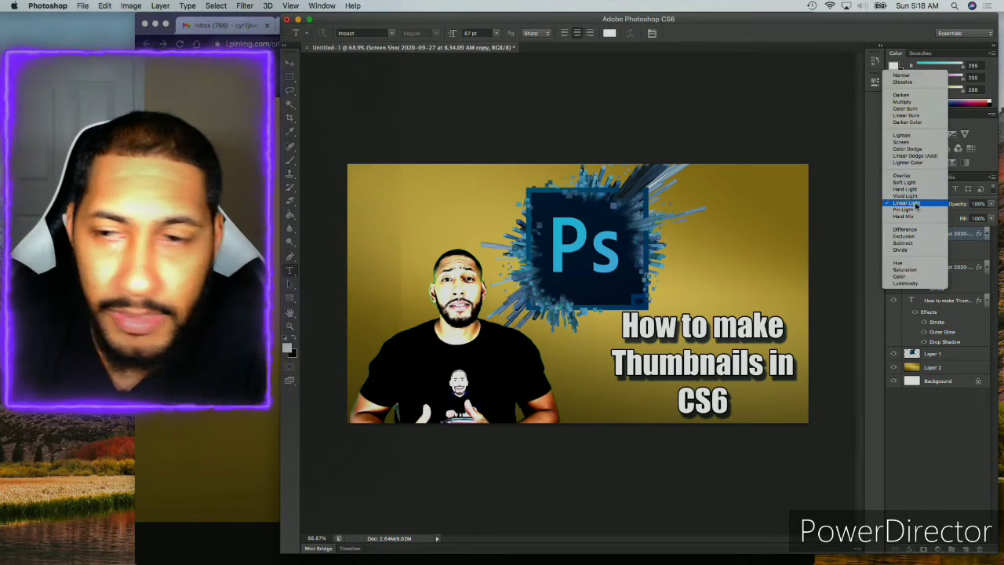
pyautogui.click(914, 213)
pyautogui.click(915, 203)
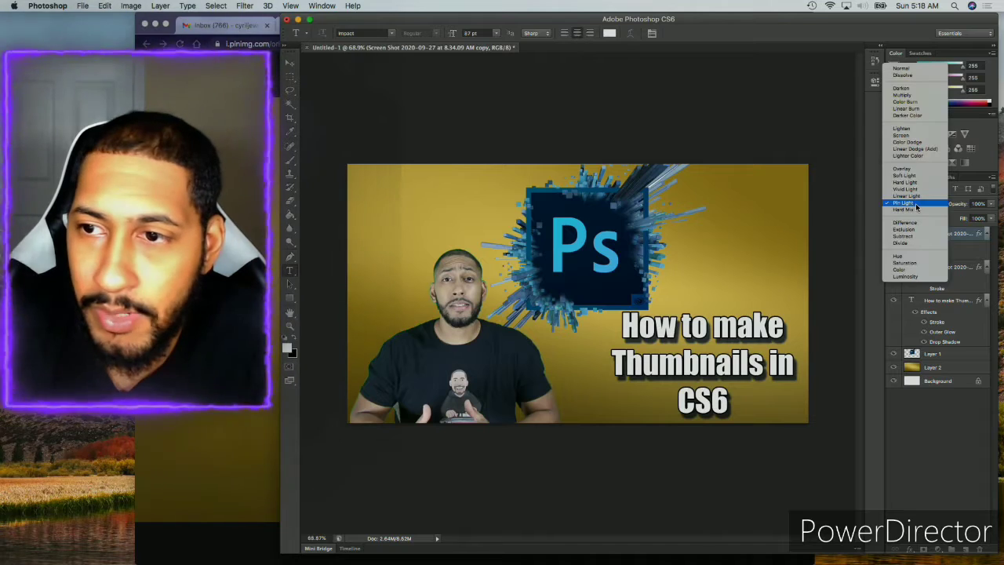
pyautogui.click(915, 212)
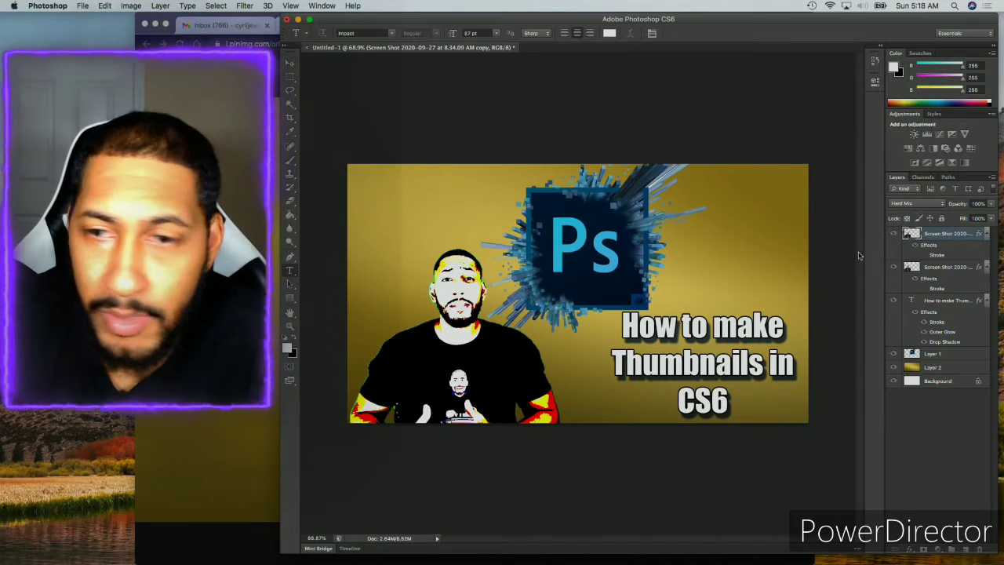
pyautogui.click(894, 268)
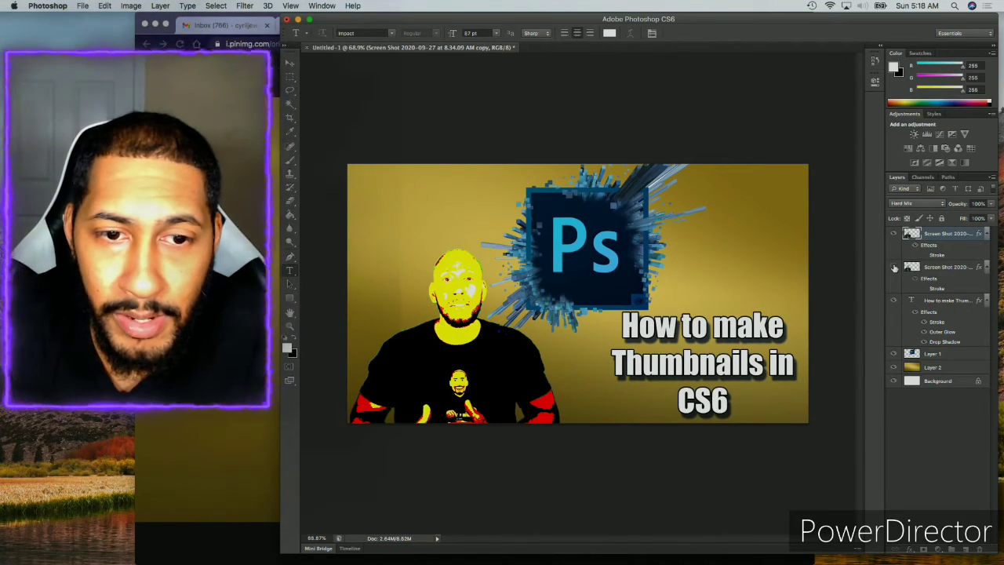
pyautogui.click(894, 269)
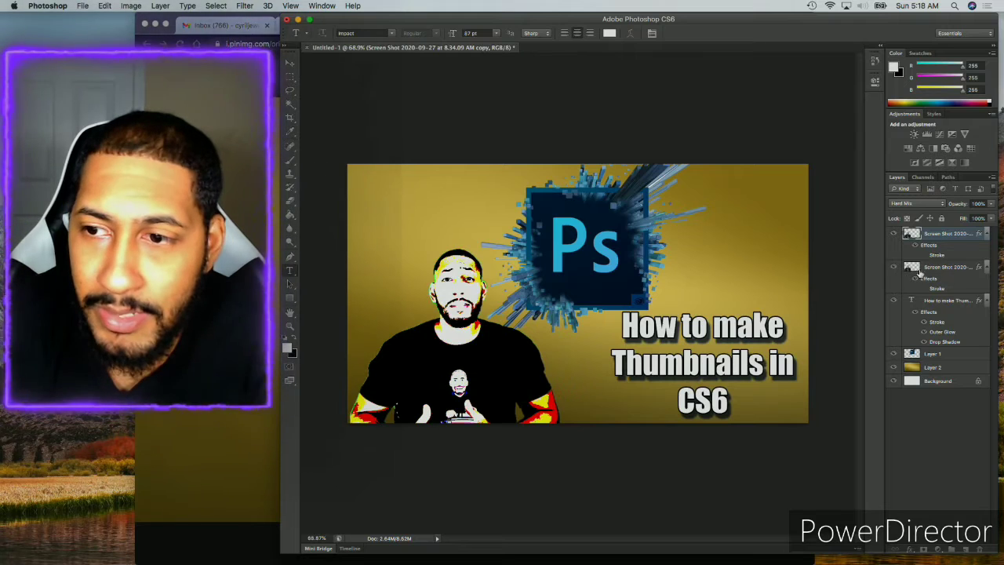
# - Try the Difference, Exclusion, Subtract, Divide and Saturation blend modes on the duplicate cut-out layer
pyautogui.click(913, 205)
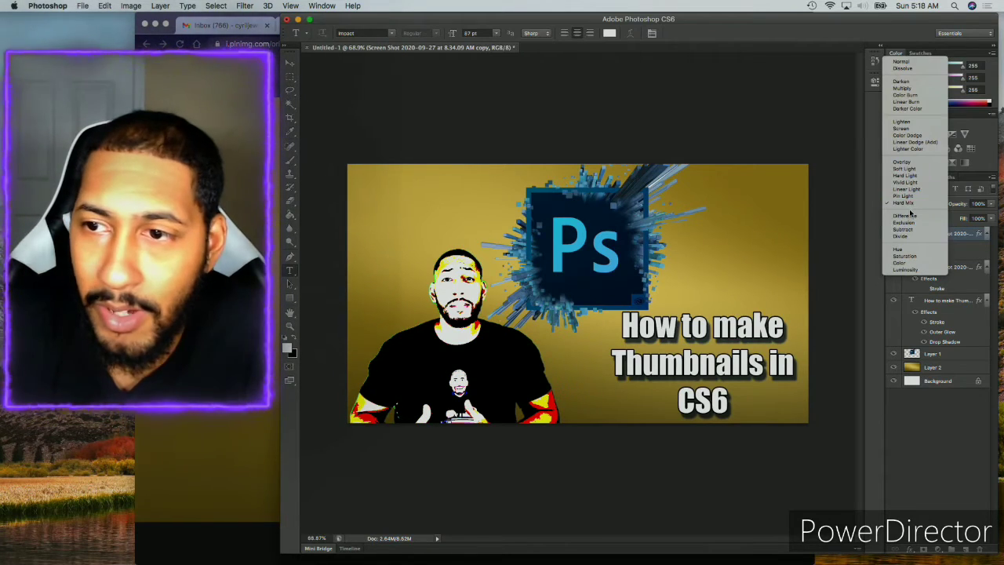
pyautogui.click(909, 215)
pyautogui.click(912, 206)
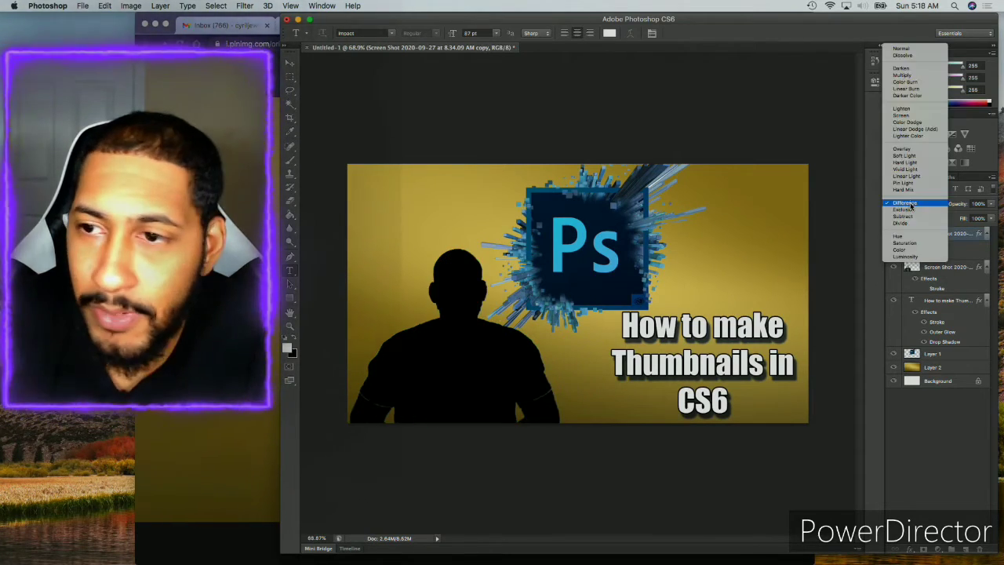
pyautogui.click(910, 209)
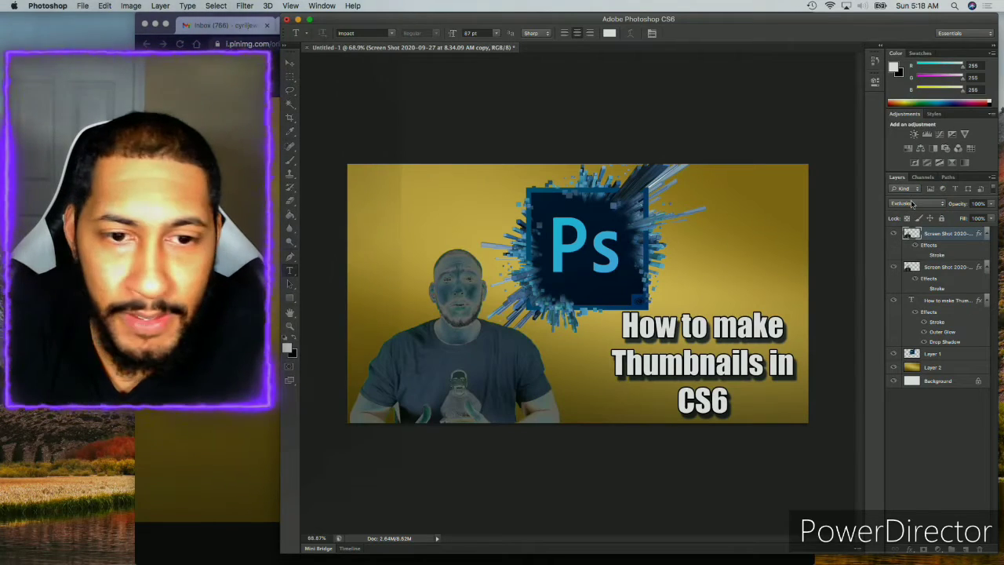
pyautogui.click(910, 202)
pyautogui.click(910, 210)
pyautogui.click(910, 206)
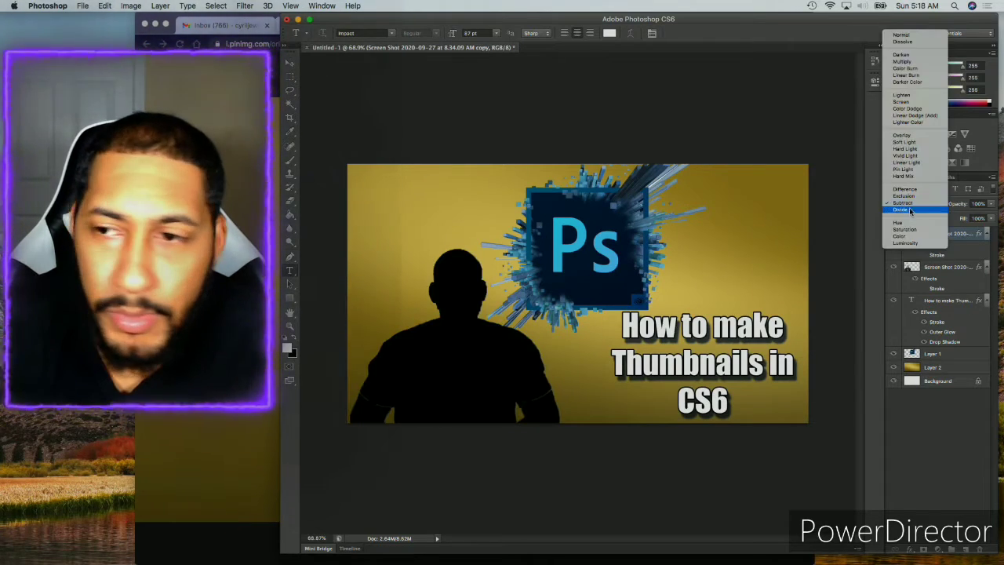
pyautogui.click(910, 210)
pyautogui.click(910, 205)
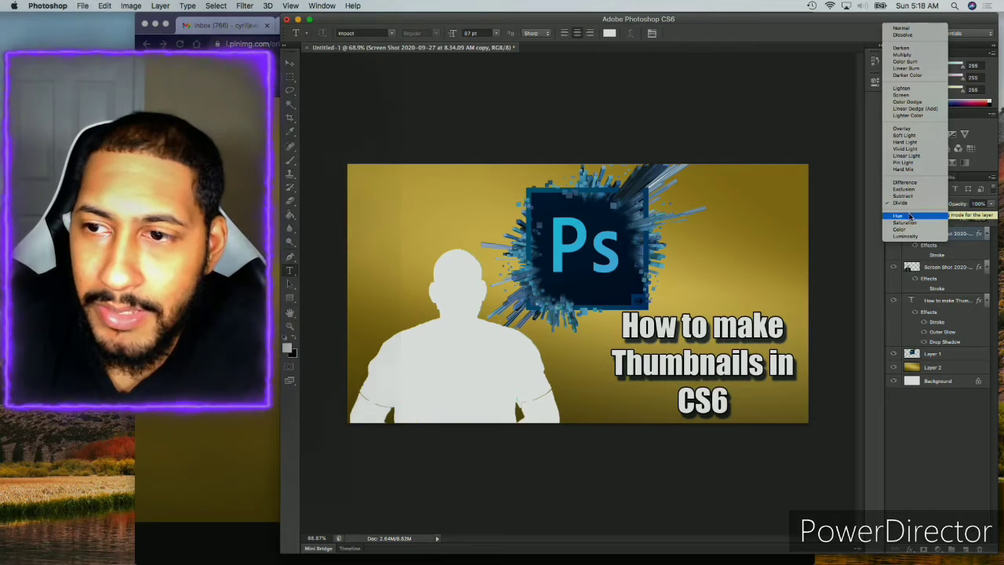
pyautogui.click(905, 223)
# - Try the Color Dodge and Lighten blend modes on the duplicate cut-out layer
pyautogui.click(910, 204)
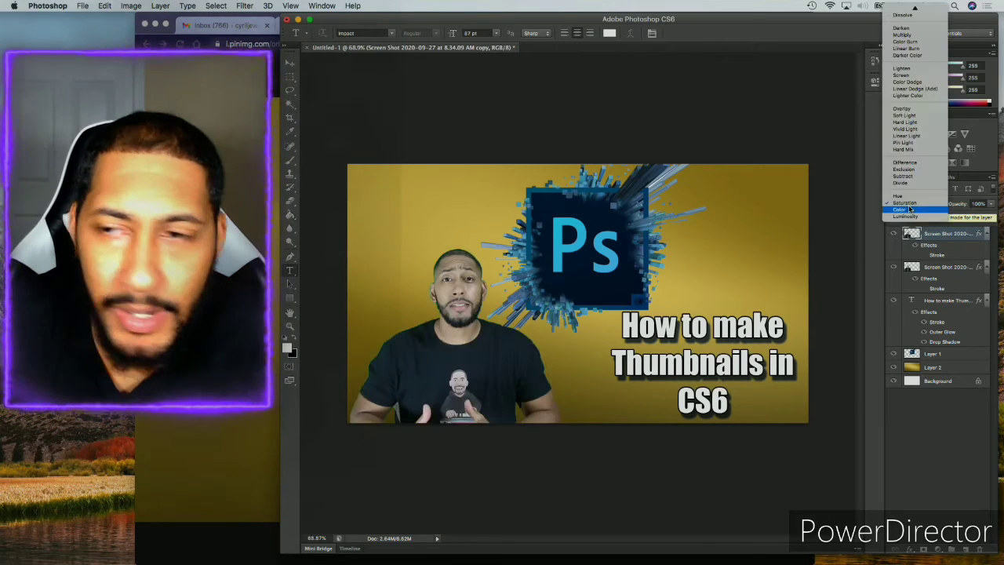
pyautogui.click(907, 82)
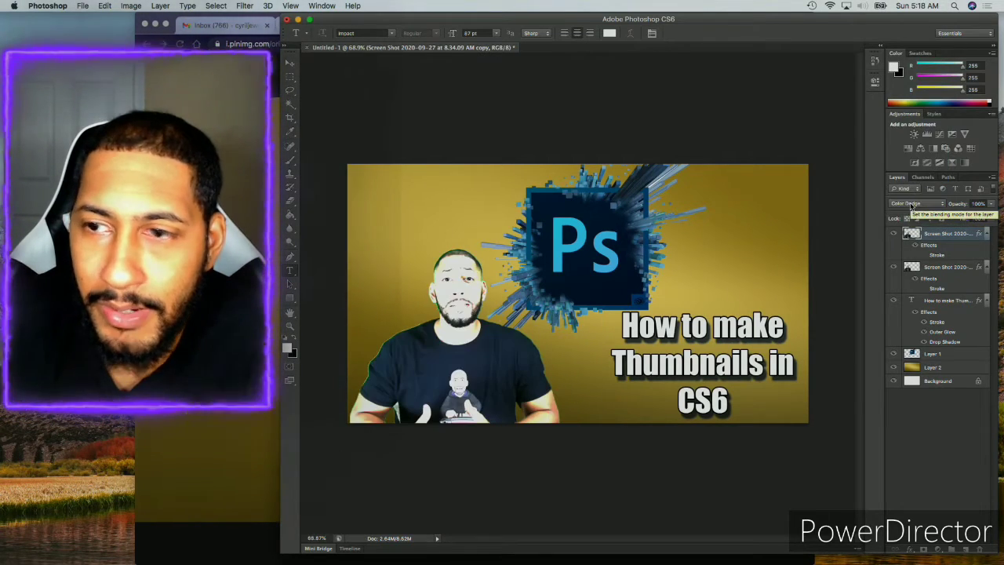
pyautogui.click(912, 205)
pyautogui.click(910, 193)
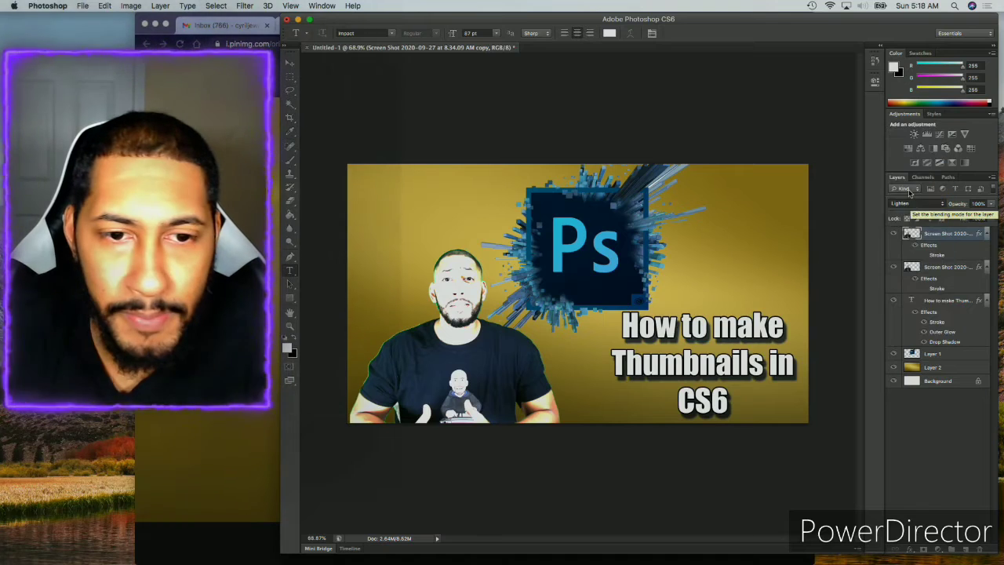
pyautogui.click(910, 189)
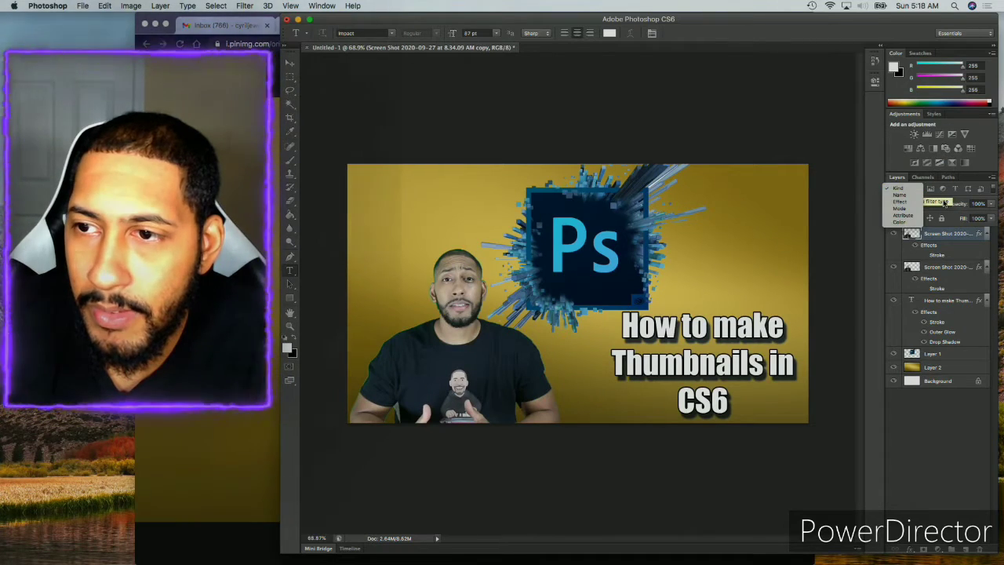
pyautogui.click(944, 210)
# - Try the Linear Burn, Color Burn and Multiply blend modes on the duplicate cut-out layer
pyautogui.click(919, 203)
pyautogui.click(911, 194)
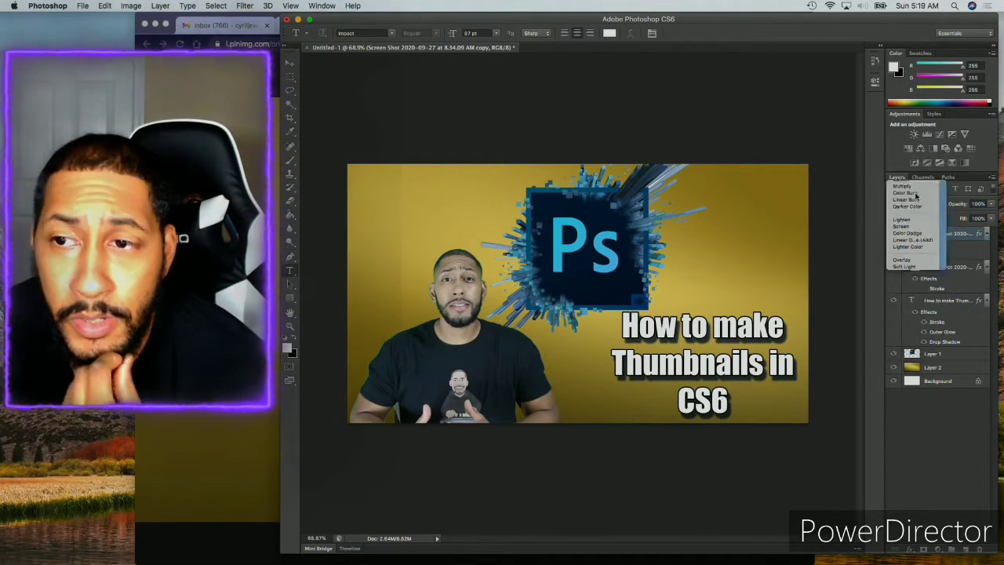
pyautogui.click(916, 207)
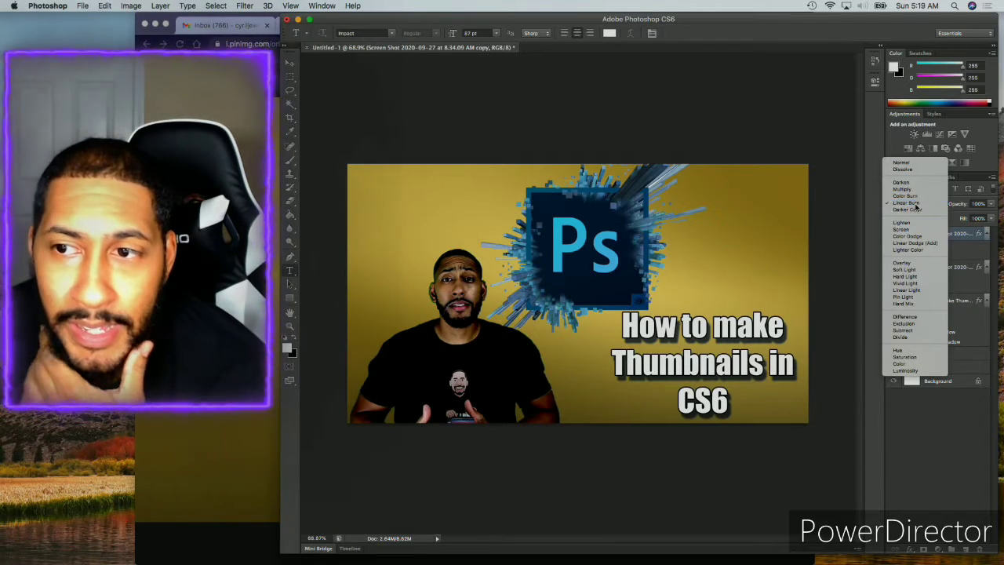
pyautogui.click(916, 204)
pyautogui.click(916, 206)
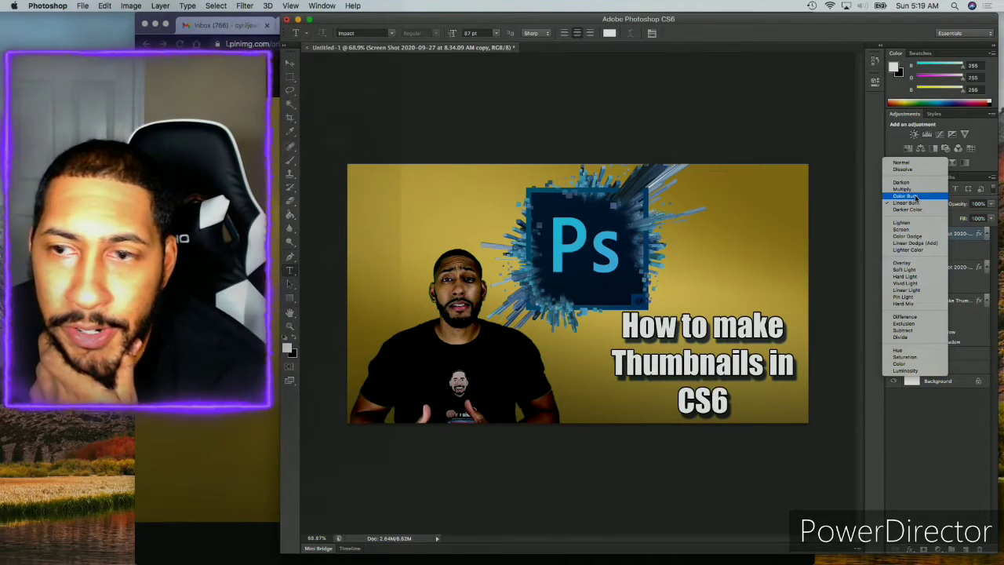
pyautogui.click(915, 197)
pyautogui.click(912, 204)
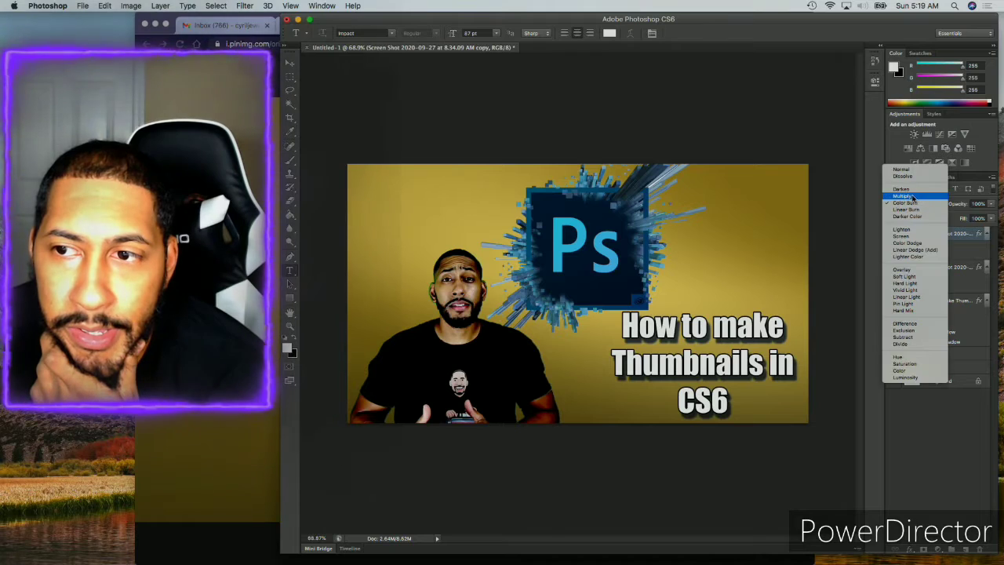
pyautogui.click(912, 196)
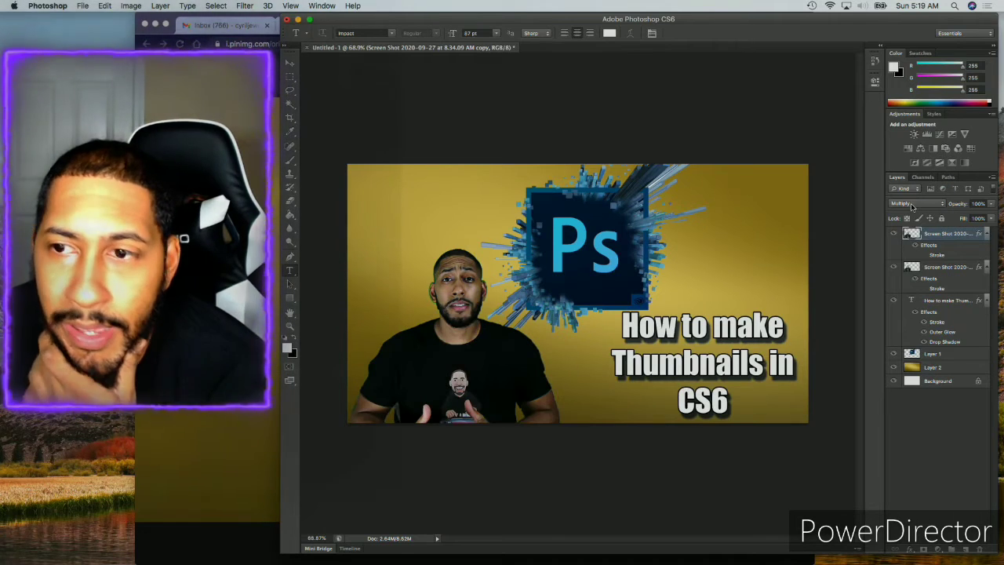
# - Set the duplicate cut-out layer's blend mode to Color Burn and lower its opacity to soften the contrast
pyautogui.click(912, 205)
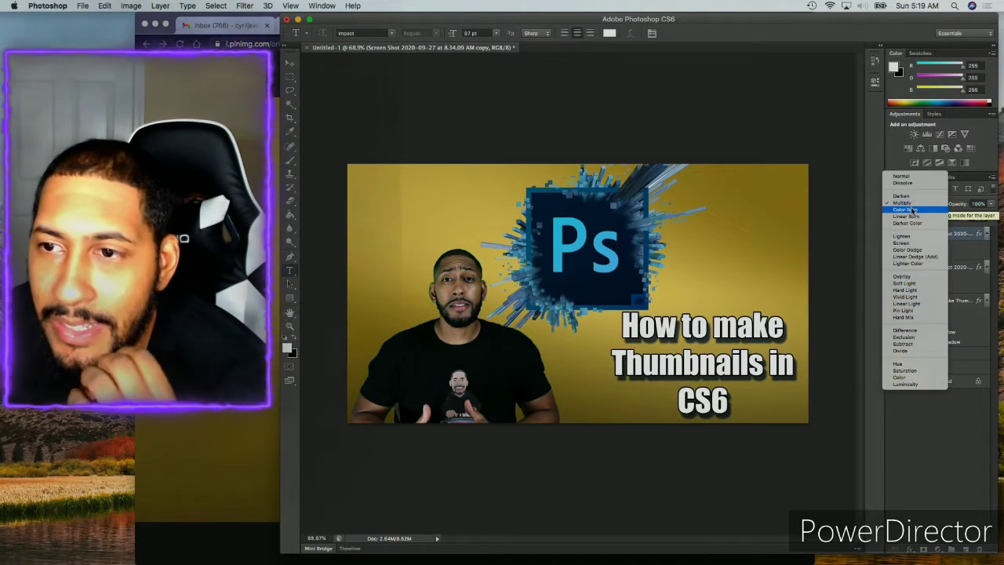
pyautogui.click(911, 210)
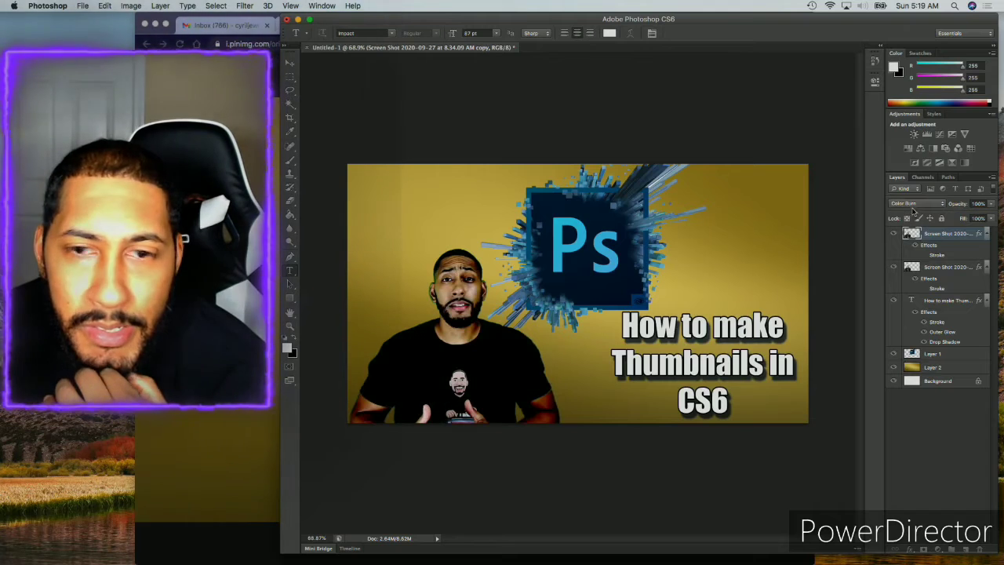
pyautogui.moveTo(960, 205); pyautogui.dragTo(928, 204)
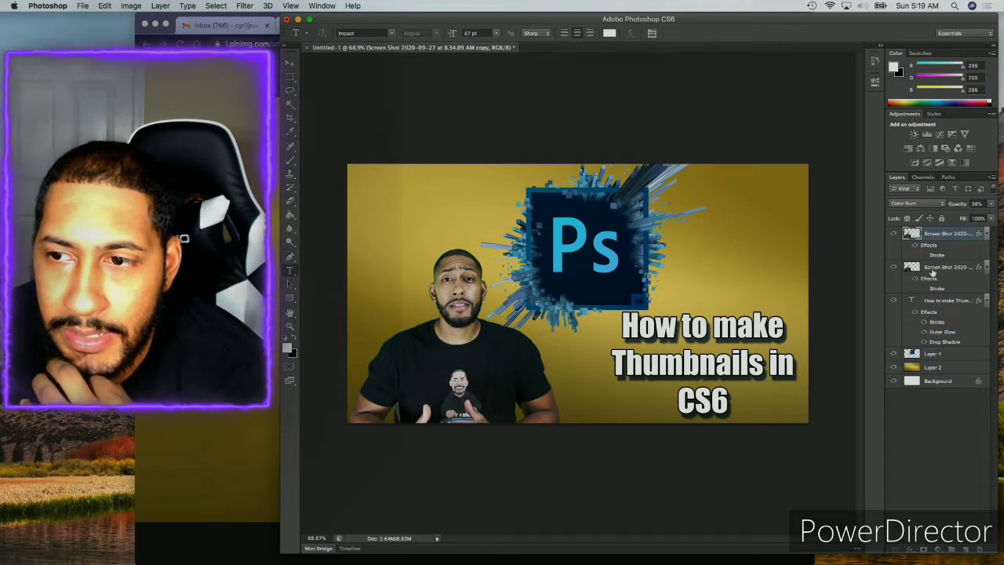
# - Try adjusting the opacity of the original cut-out layer below the duplicate, returning it to 100%
pyautogui.click(930, 269)
pyautogui.click(960, 204)
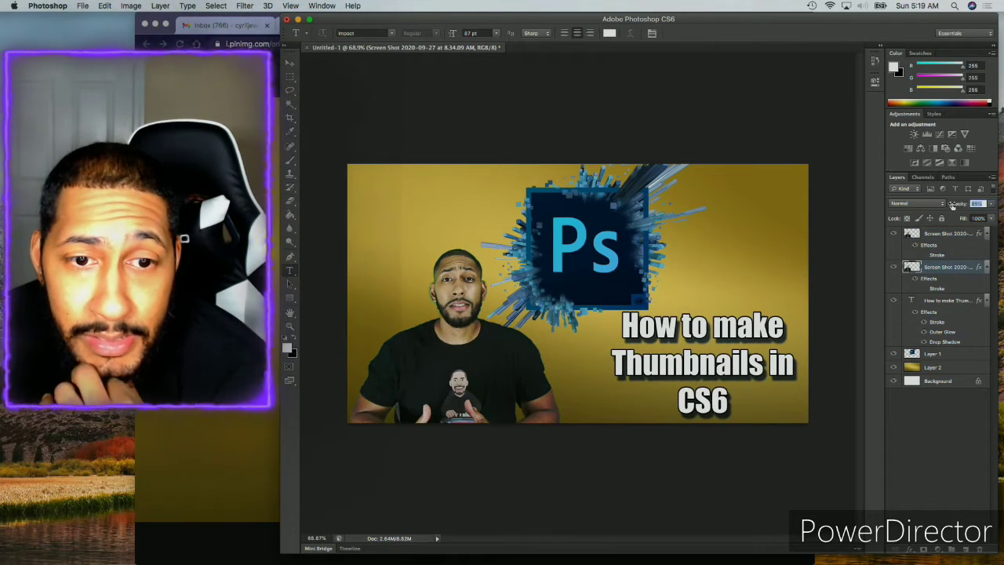
pyautogui.moveTo(951, 205); pyautogui.dragTo(987, 212)
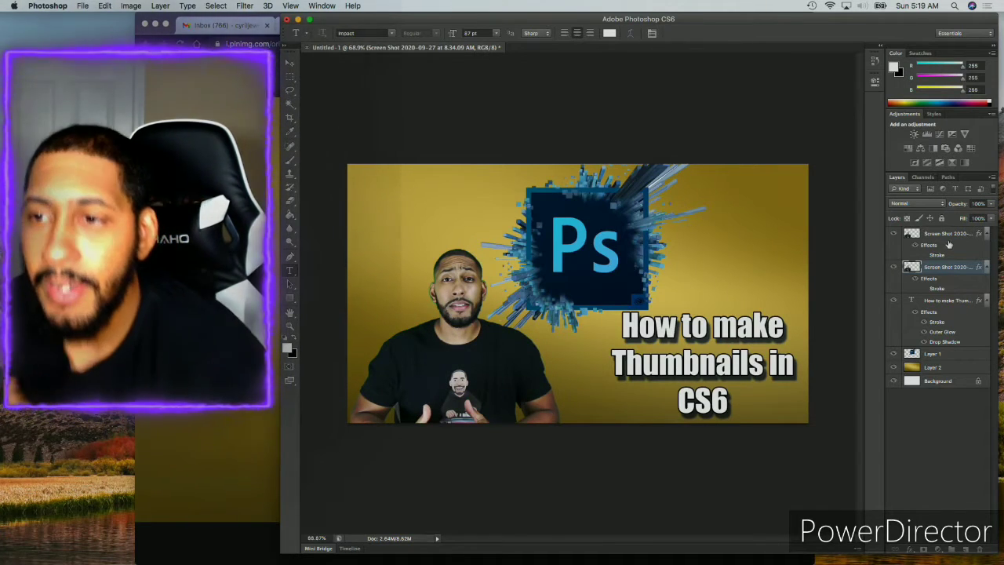
# - Add a new layer above the duplicate cut-out and stamp all visible layers into it
pyautogui.click(950, 236)
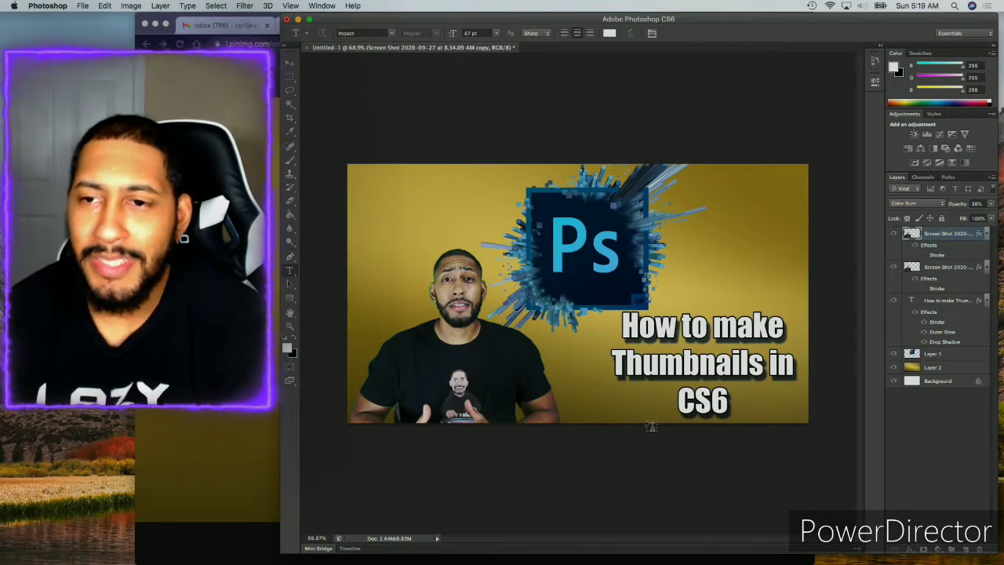
pyautogui.click(965, 552)
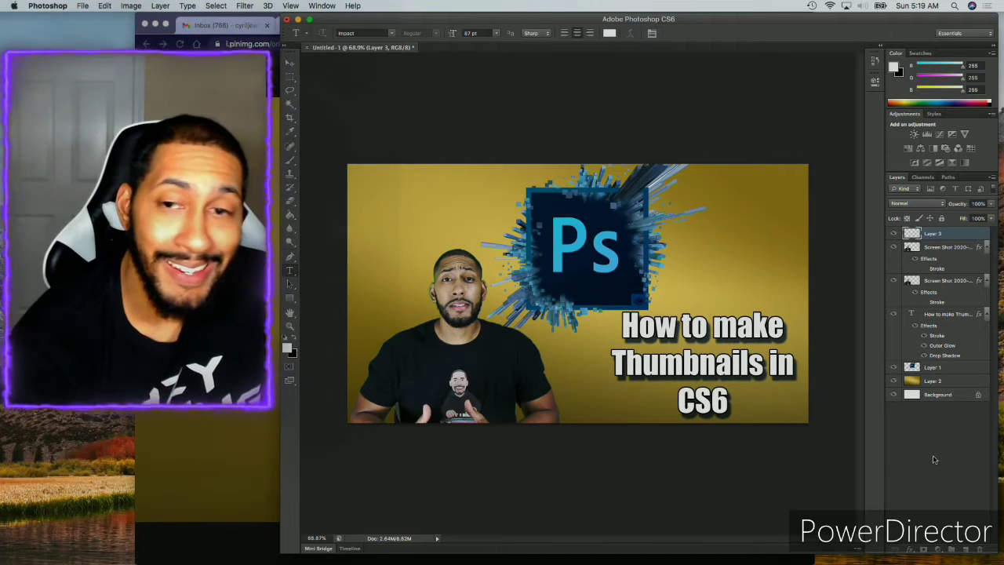
pyautogui.press('alt+shift+super+e')
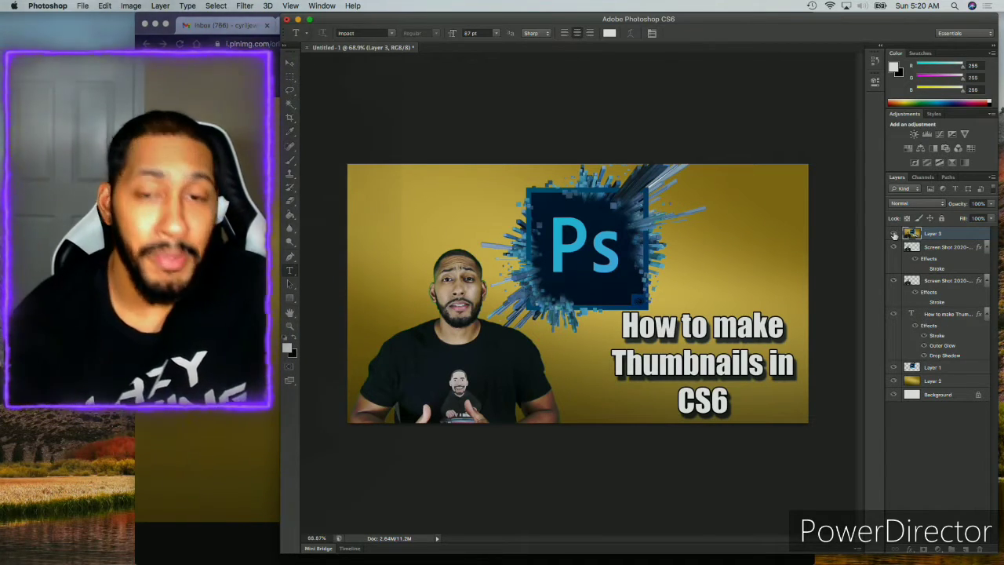
# - Apply a Hue/Saturation adjustment to the stamped layer with Saturation set to +35
pyautogui.press('super+u')
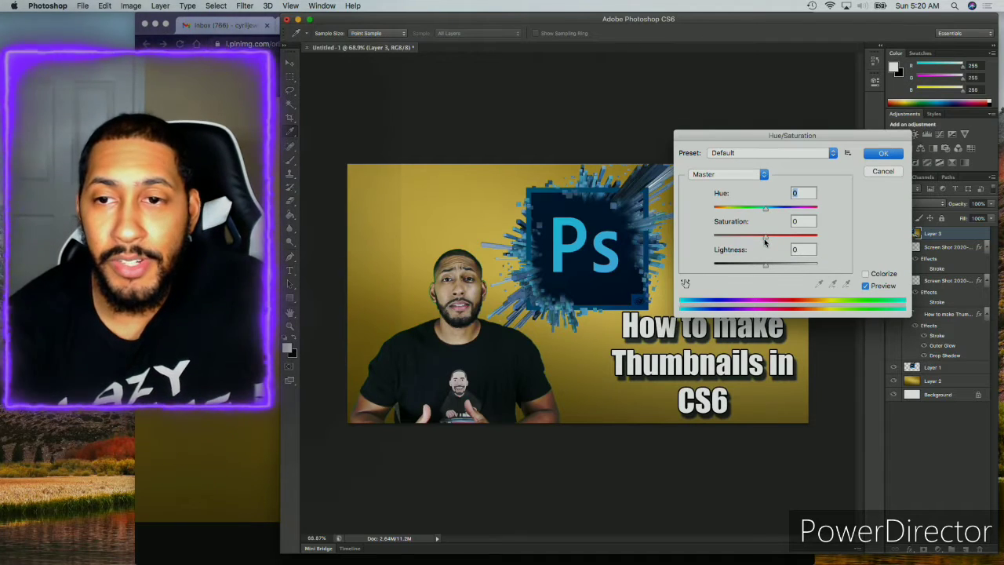
pyautogui.moveTo(765, 236); pyautogui.dragTo(782, 242)
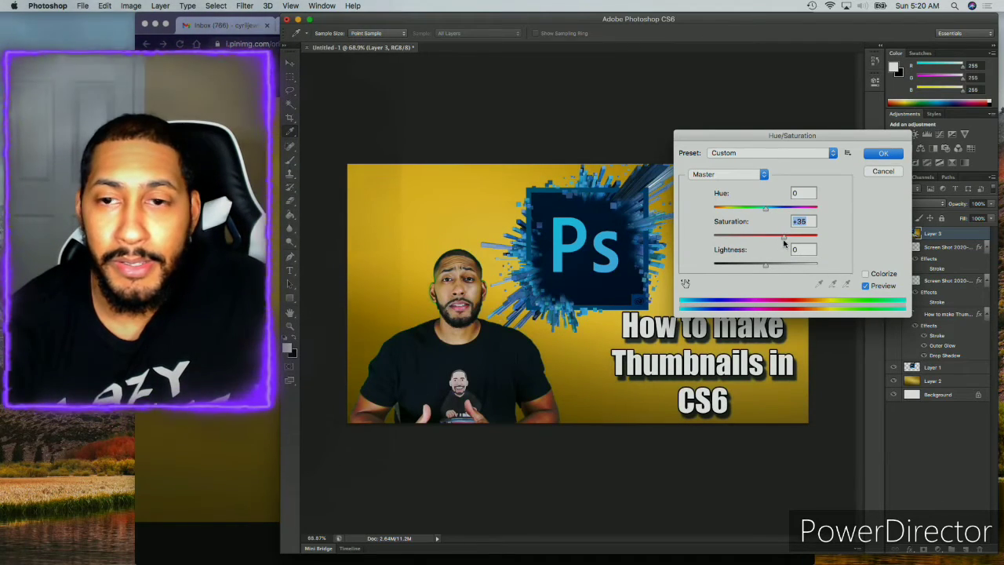
pyautogui.click(883, 153)
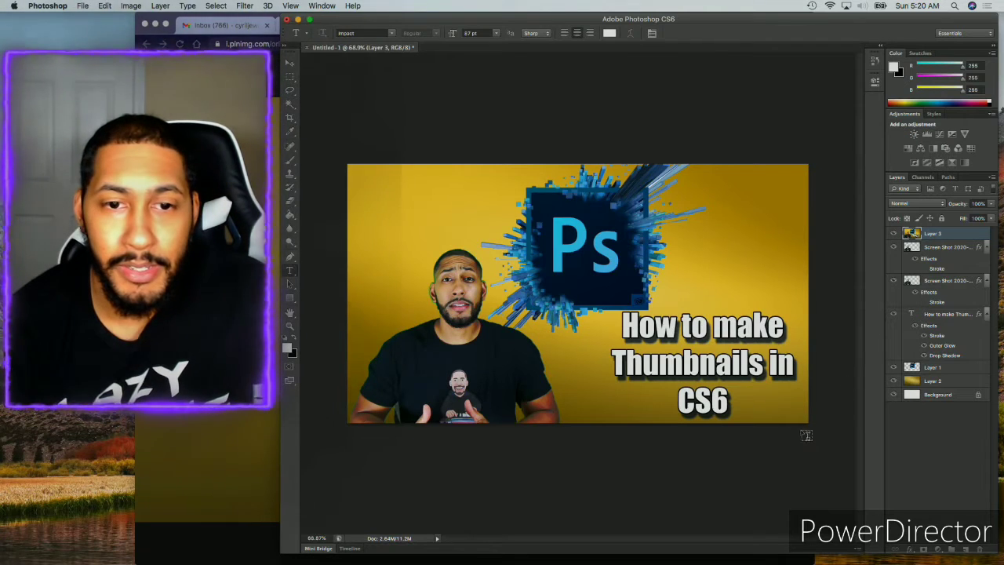
# - Compare the thumbnail with and without the saturated stamped layer by toggling its visibility, leaving it hidden
pyautogui.click(893, 234)
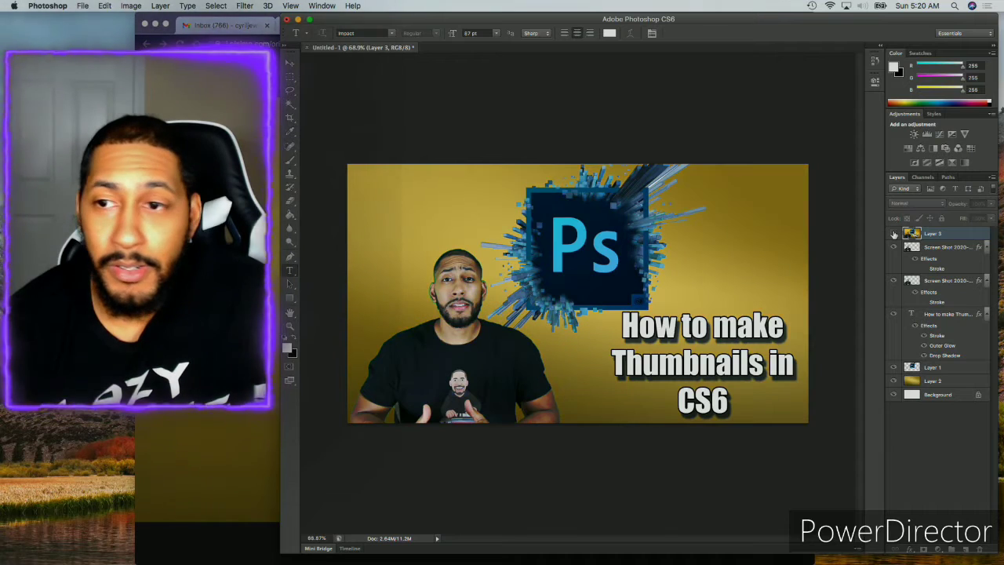
pyautogui.click(894, 234)
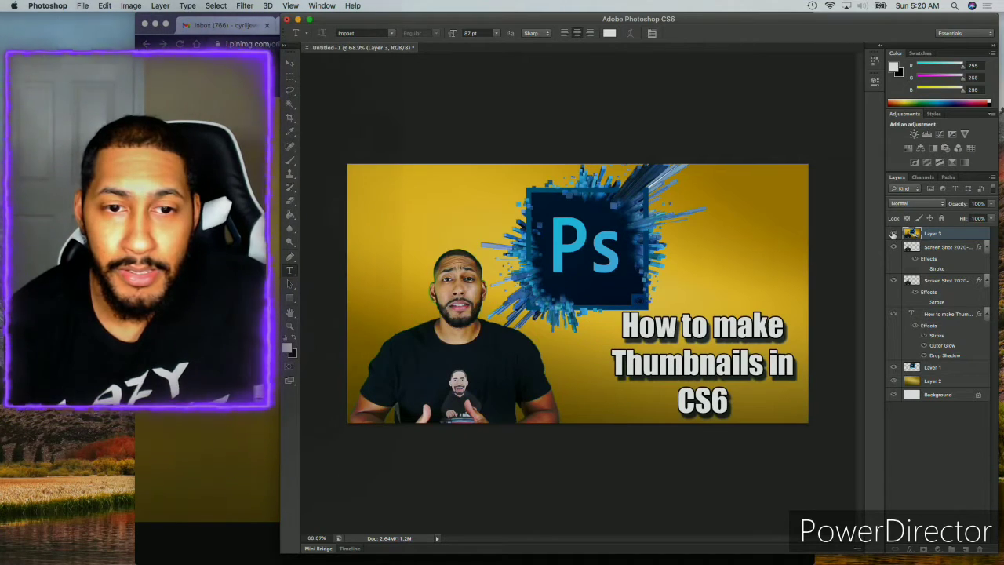
pyautogui.click(893, 234)
pyautogui.click(893, 234)
pyautogui.click(893, 234)
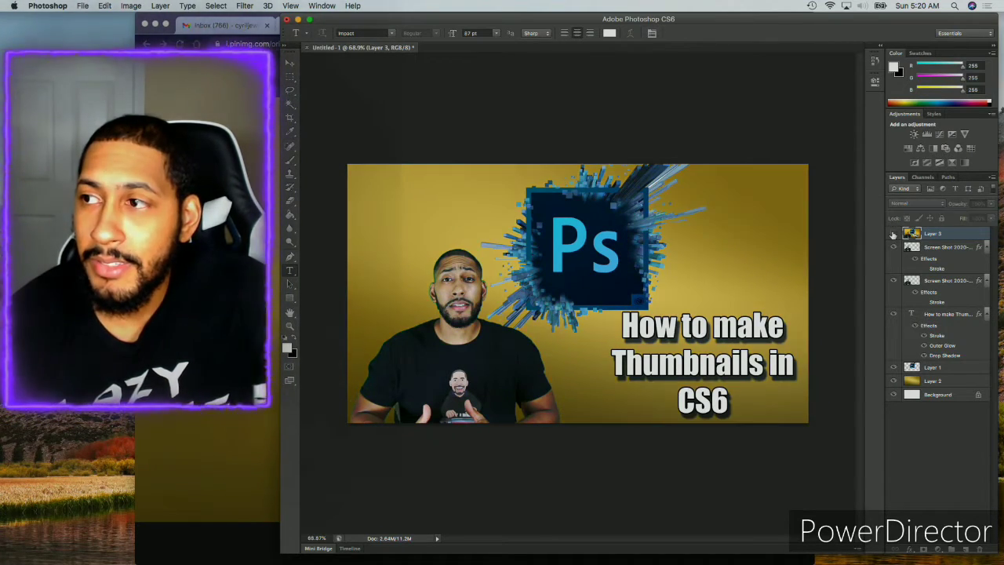
pyautogui.click(893, 234)
pyautogui.click(893, 234)
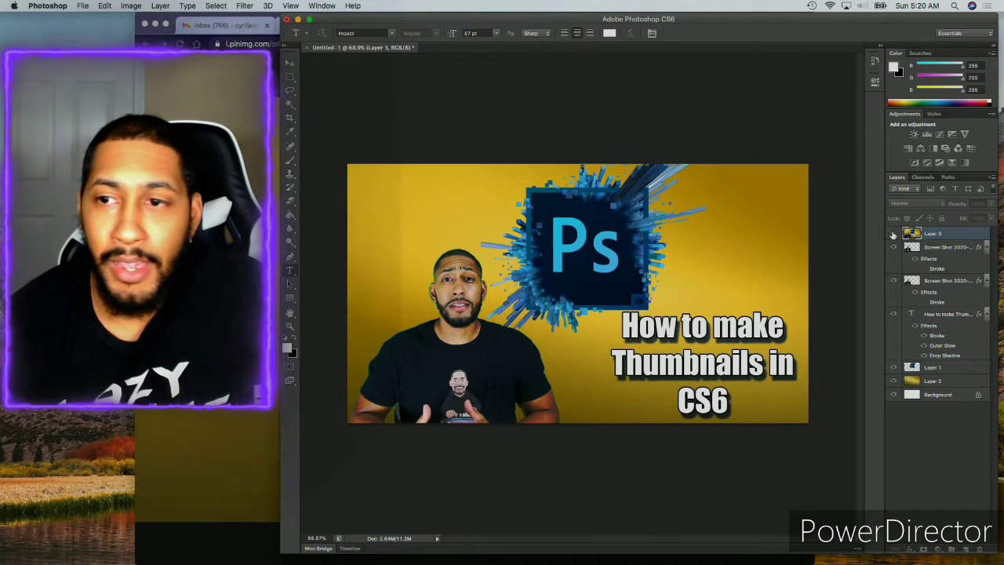
# - Open the layer style settings of the duplicate cut-out layer and enable Outer Glow and Drop Shadow
pyautogui.click(946, 254)
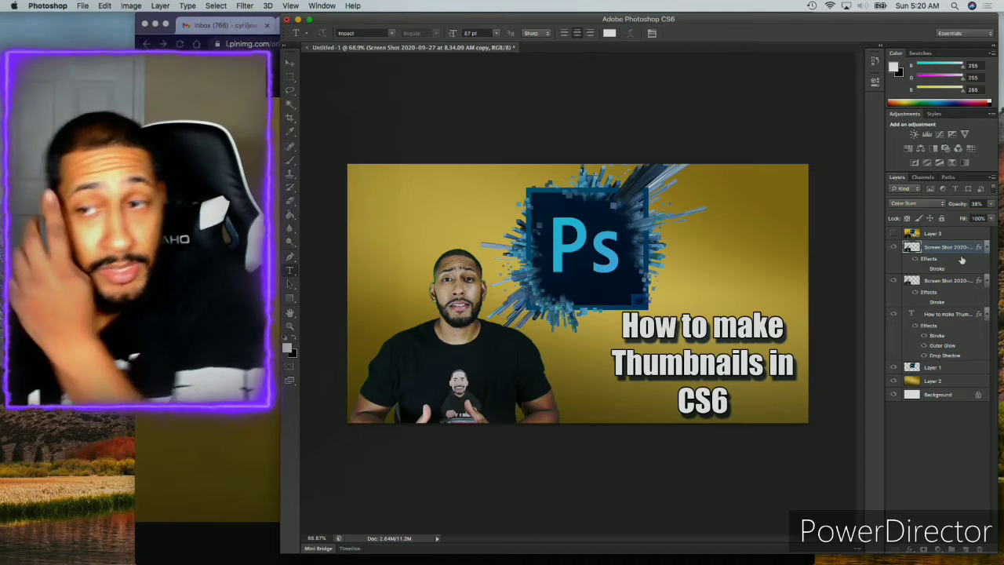
pyautogui.doubleClick(961, 259)
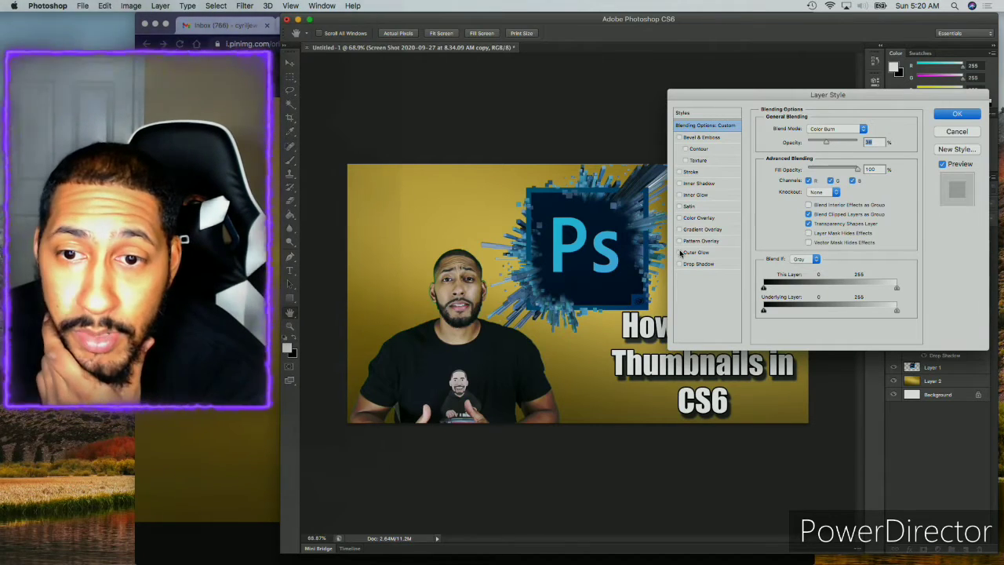
pyautogui.click(680, 252)
pyautogui.click(679, 264)
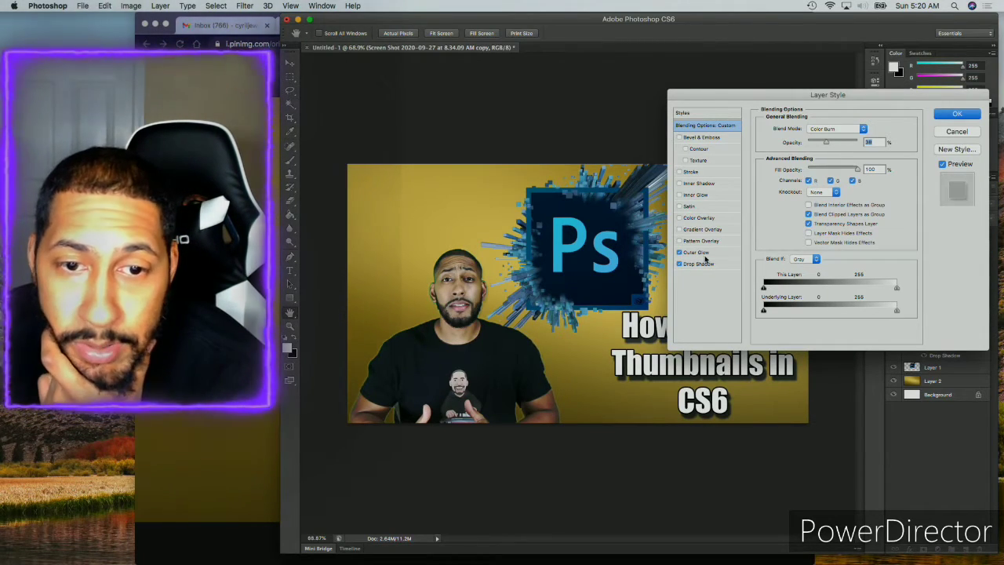
# - Set the cut-out's outer glow color to black (000000) and its drop shadow spread to 42%
pyautogui.click(702, 253)
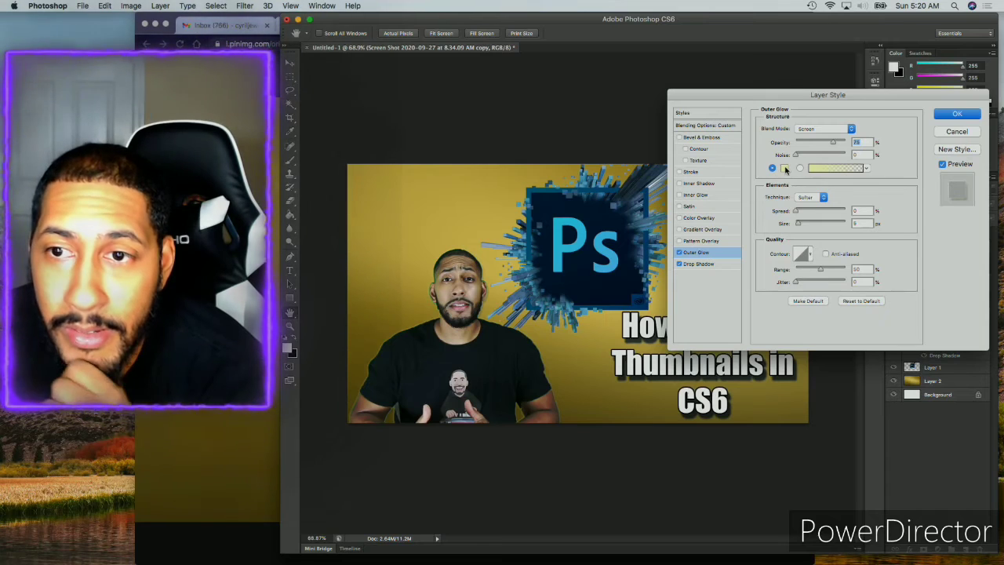
pyautogui.click(784, 167)
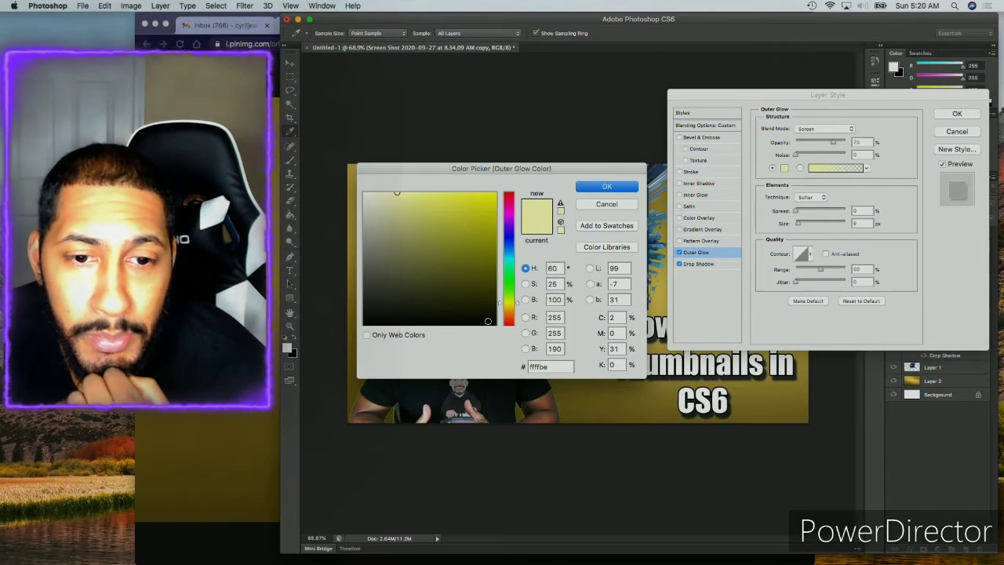
pyautogui.click(494, 324)
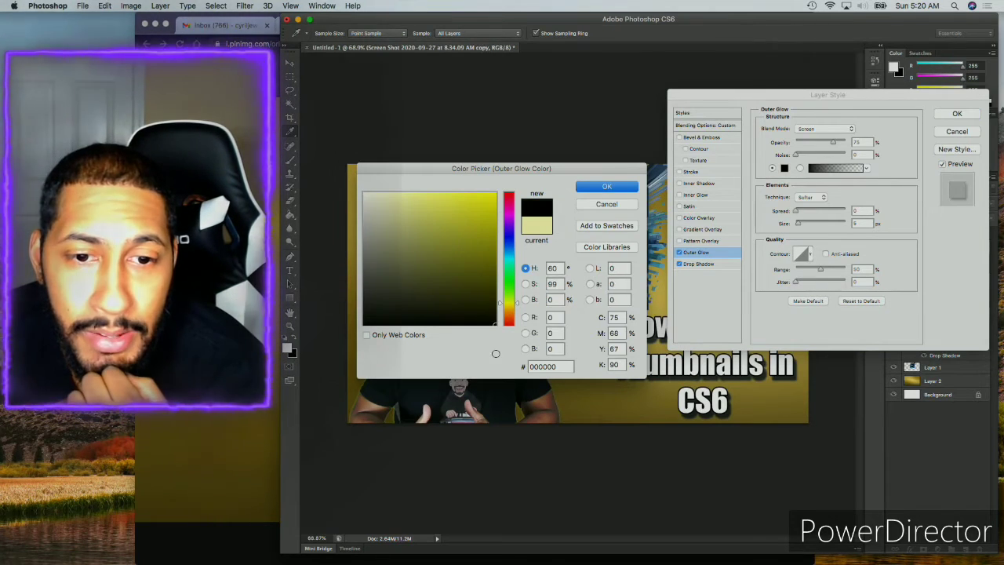
pyautogui.click(606, 188)
pyautogui.click(715, 264)
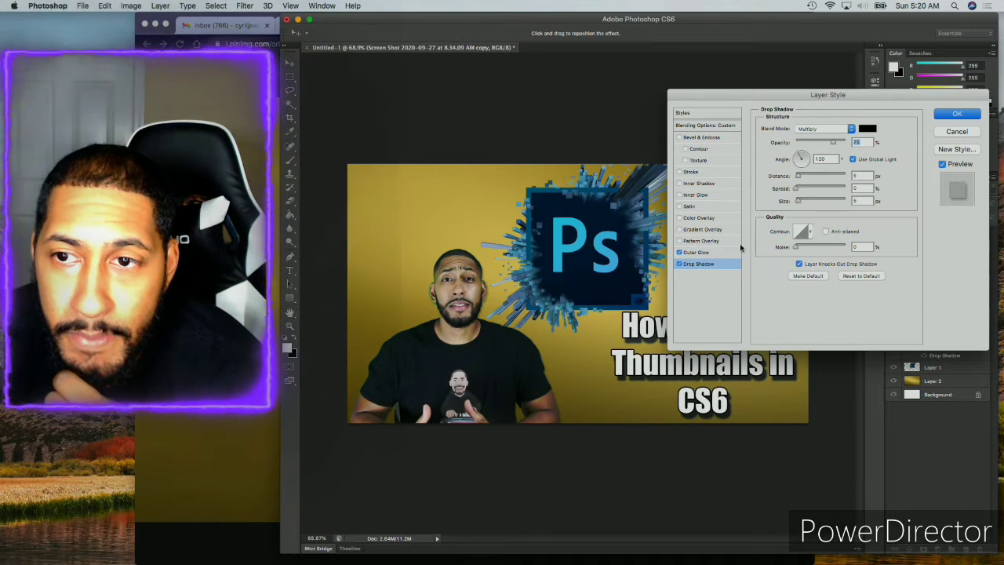
pyautogui.moveTo(797, 190); pyautogui.dragTo(816, 192)
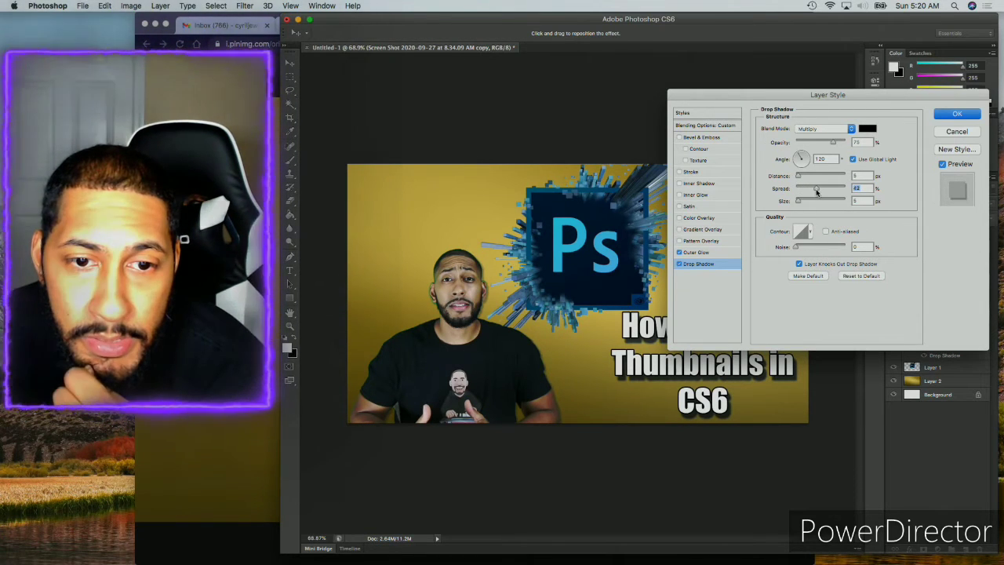
# - Set the outer glow to Normal blend mode with a spread of 30% and a size of 18 px
pyautogui.click(701, 253)
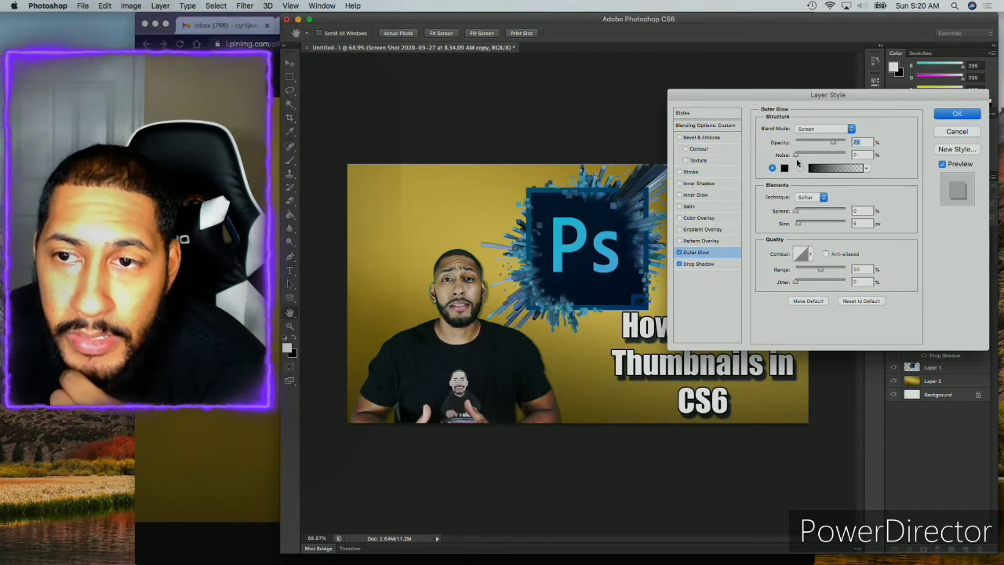
pyautogui.click(797, 212)
pyautogui.moveTo(797, 213); pyautogui.dragTo(815, 228)
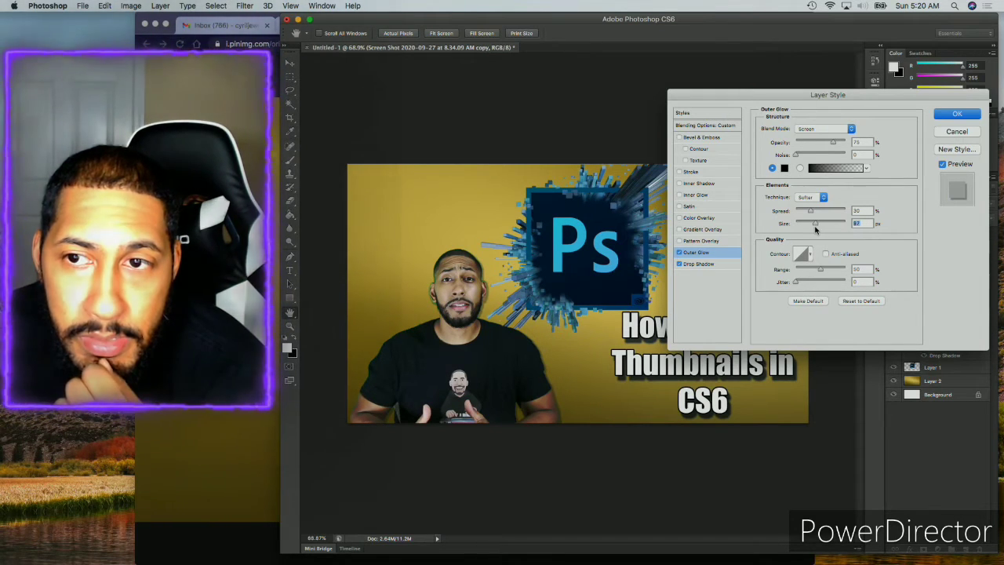
pyautogui.click(819, 130)
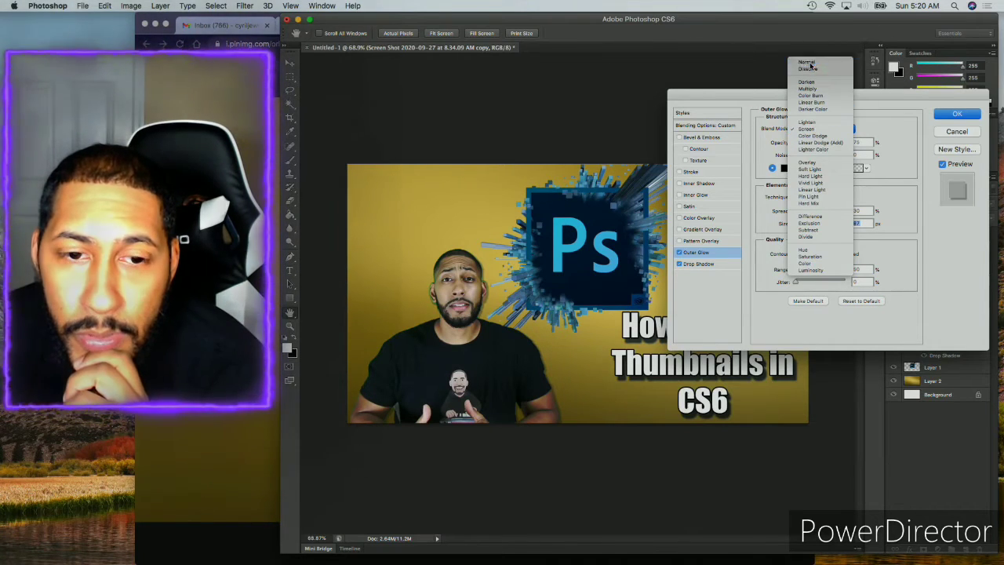
pyautogui.click(811, 62)
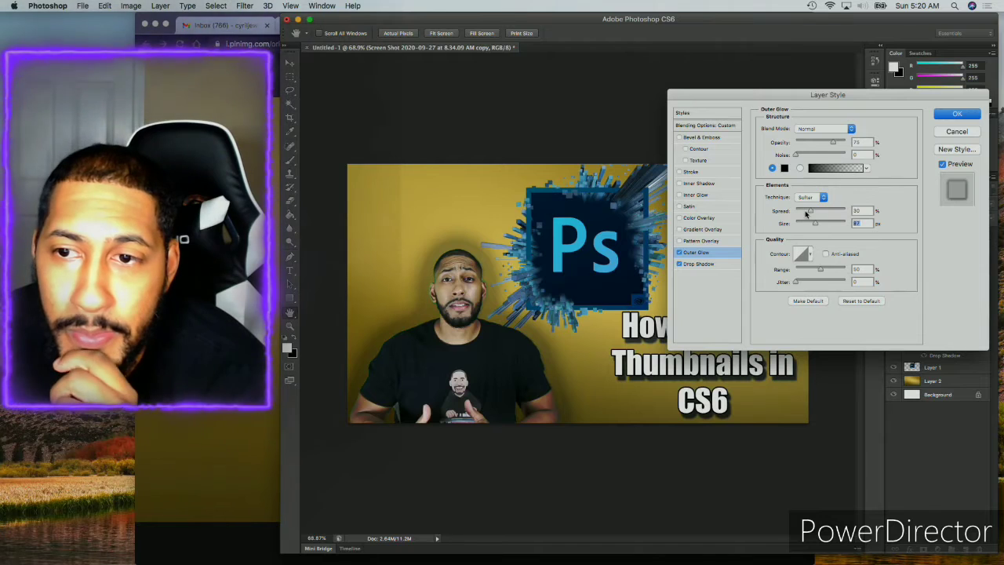
pyautogui.moveTo(814, 224); pyautogui.dragTo(802, 225)
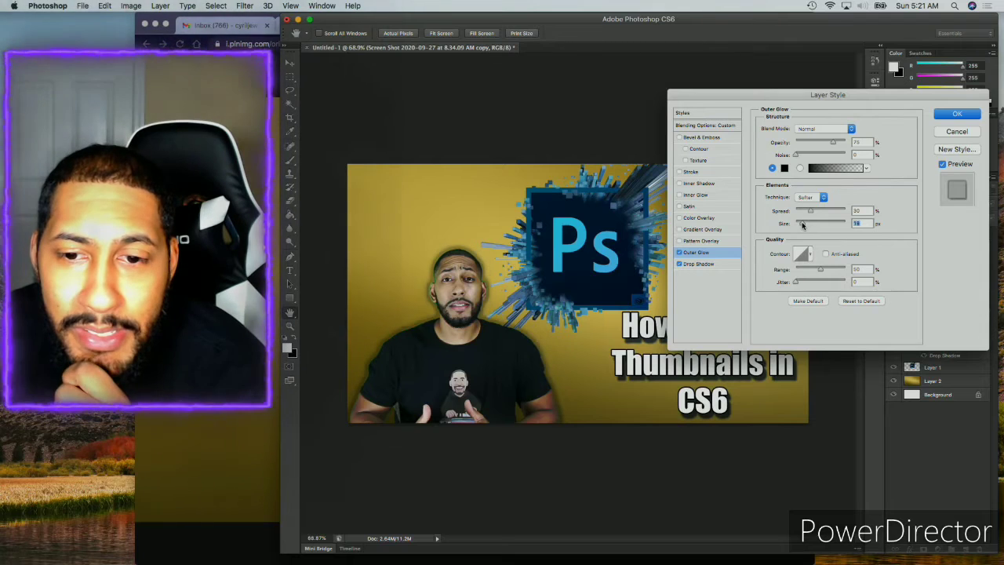
# - Change the cut-out's outer glow color to dark blue (1d099b)
pyautogui.click(784, 167)
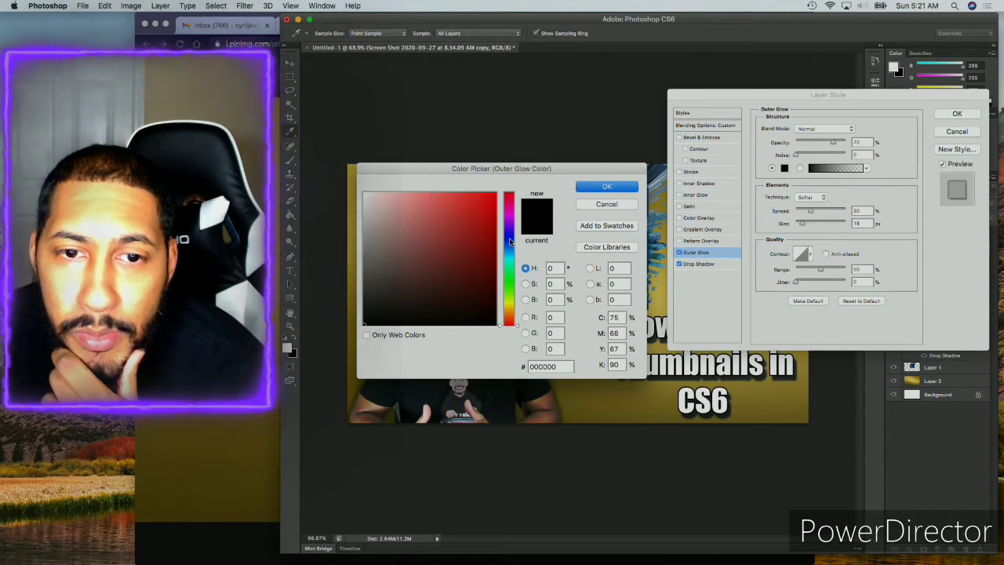
pyautogui.moveTo(510, 242); pyautogui.dragTo(510, 233)
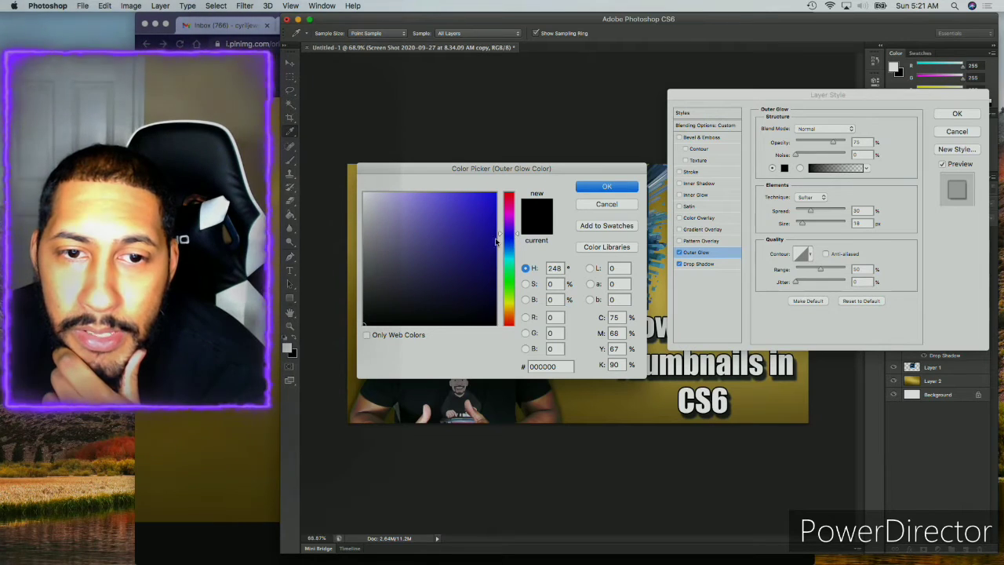
pyautogui.click(489, 244)
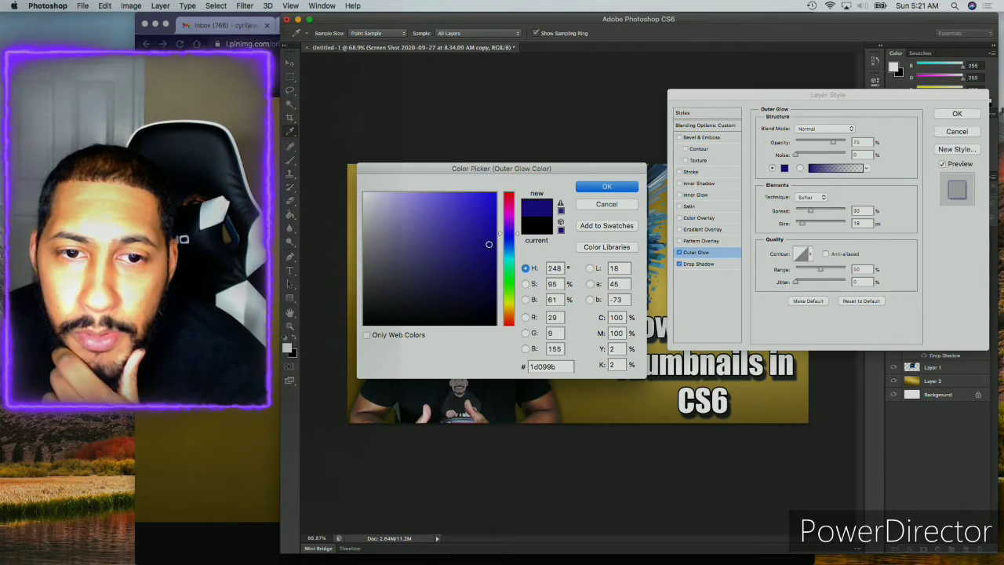
pyautogui.click(625, 186)
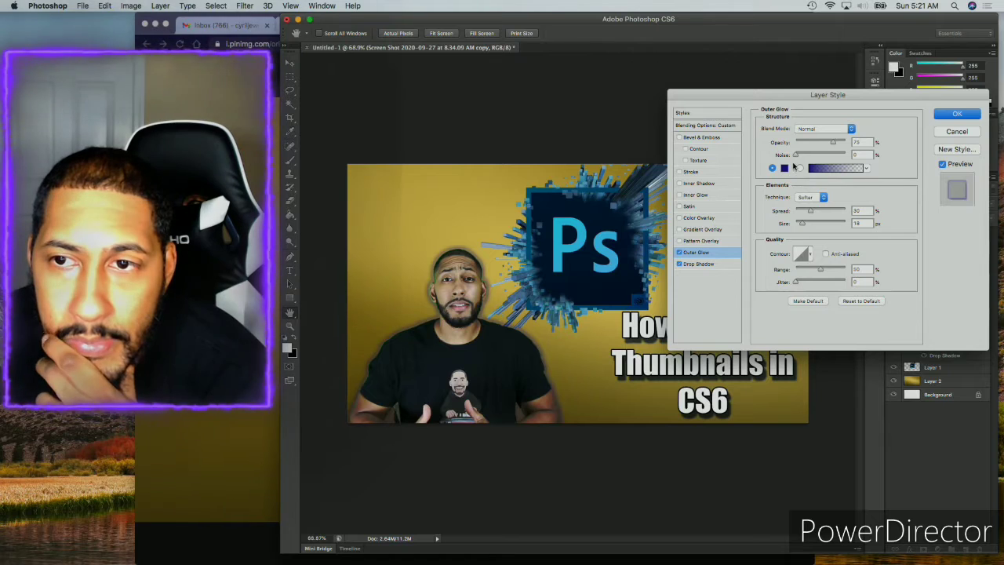
# - Set the outer glow technique to Precise with a spread of 35% and a size of 40 px
pyautogui.moveTo(811, 214); pyautogui.dragTo(812, 207)
pyautogui.click(809, 198)
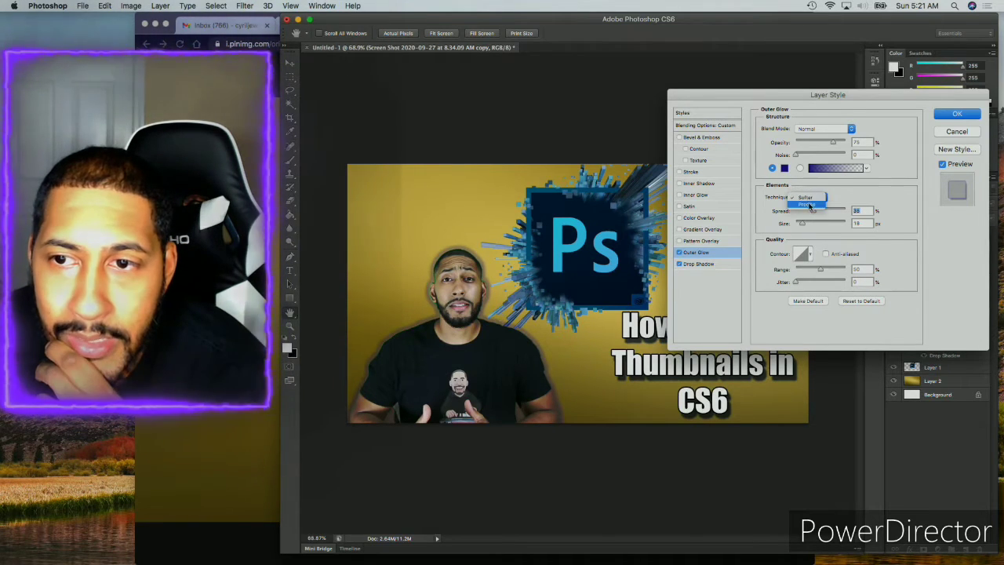
pyautogui.click(810, 209)
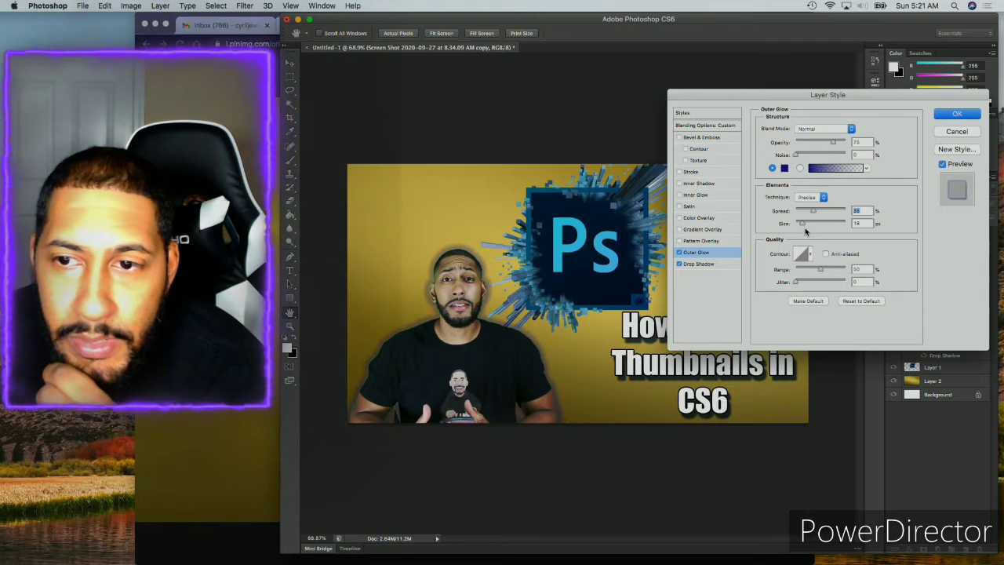
pyautogui.moveTo(801, 228)
pyautogui.mouseDown()
pyautogui.moveTo(818, 226)
pyautogui.moveTo(806, 227)
pyautogui.mouseUp()
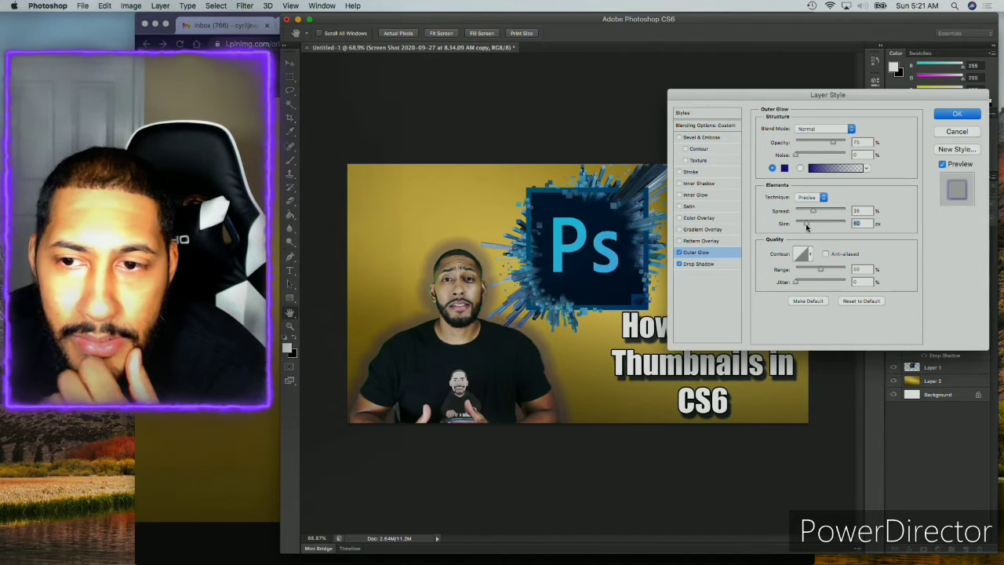
# - Set the cut-out's drop shadow to Normal blend mode with a distance of 13 px and a spread of 33%
pyautogui.click(700, 264)
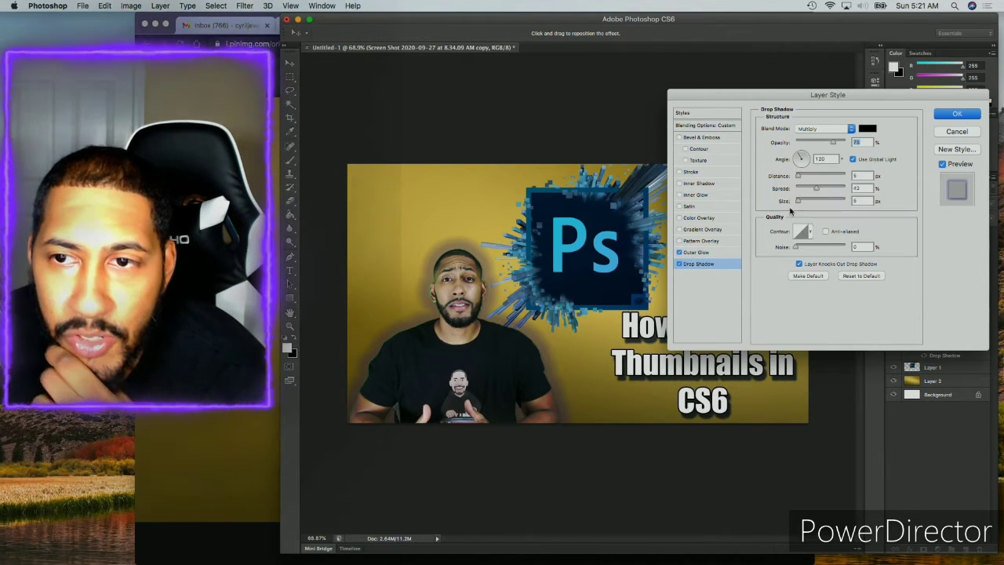
pyautogui.click(821, 132)
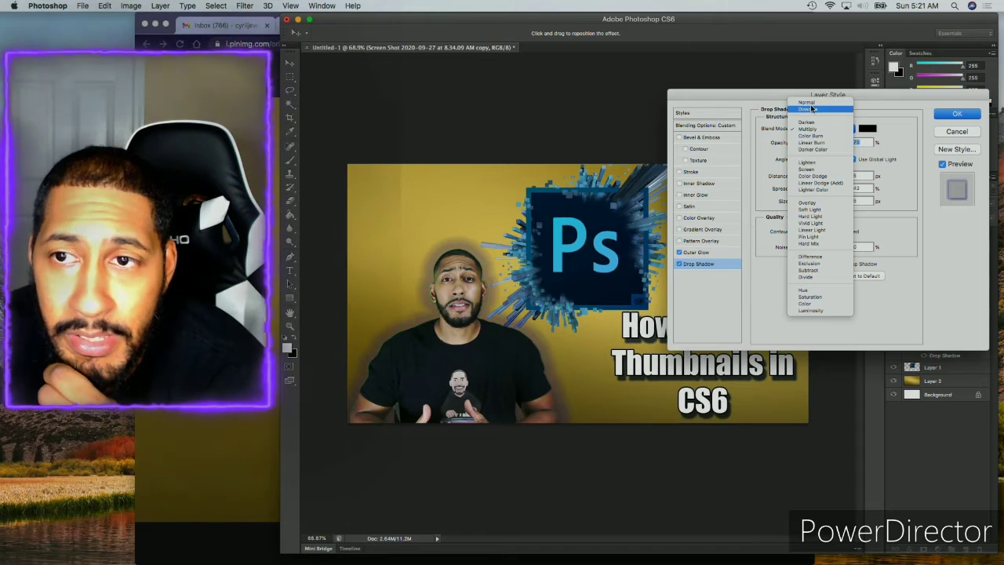
pyautogui.click(807, 102)
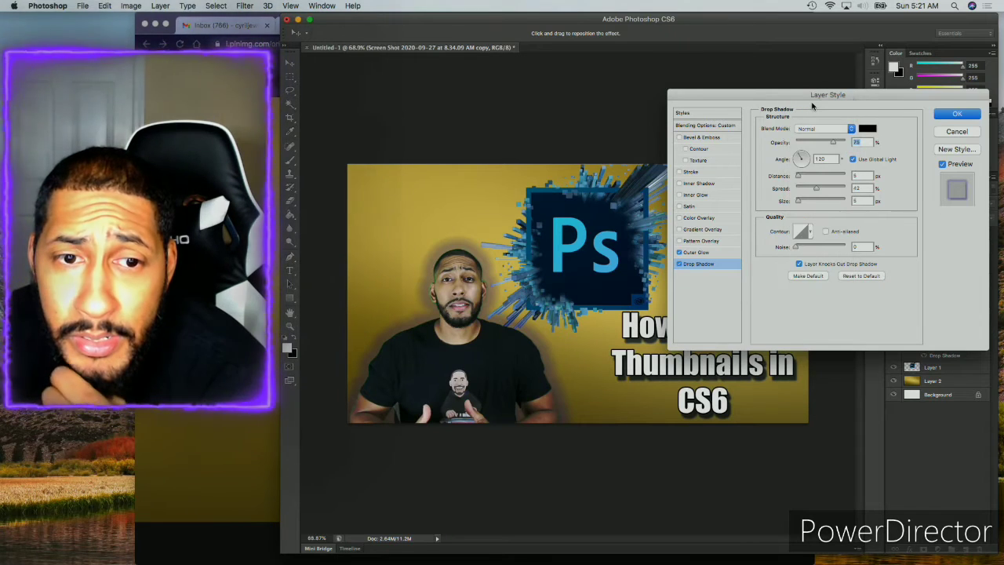
pyautogui.moveTo(798, 177); pyautogui.dragTo(796, 202)
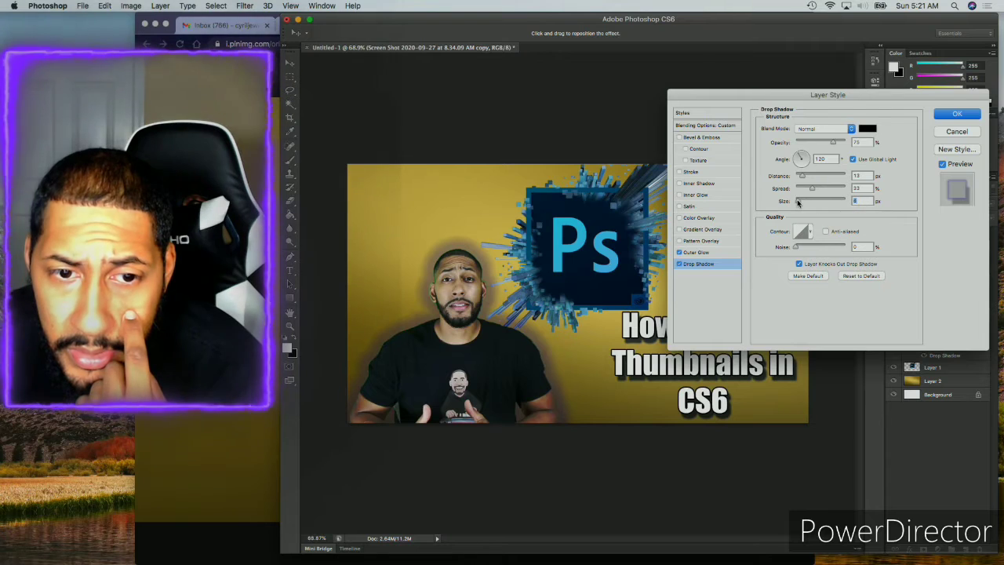
# - Lower the outer glow's spread, apply the layer style and show the saturated stamped layer again
pyautogui.click(700, 251)
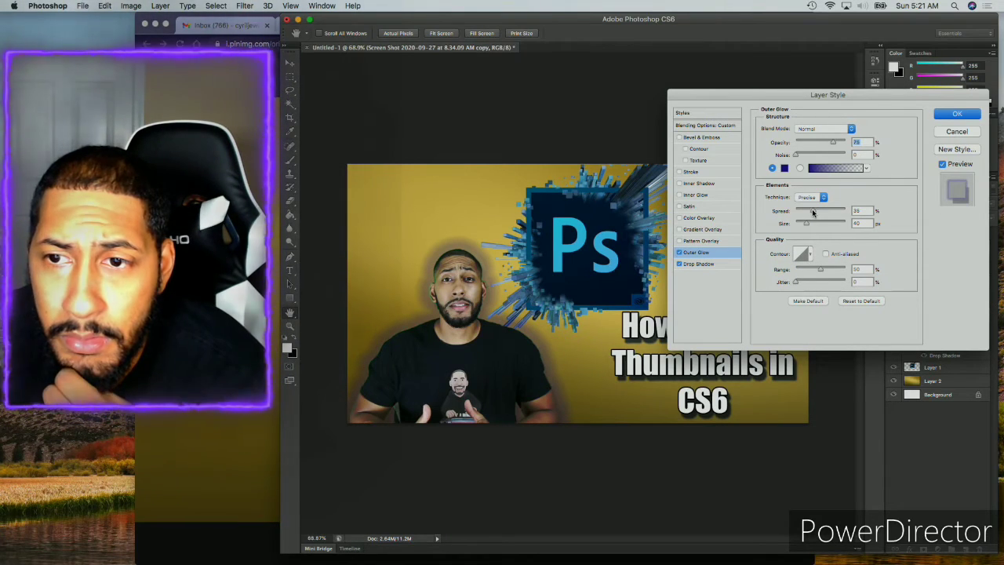
pyautogui.moveTo(813, 211); pyautogui.dragTo(794, 211)
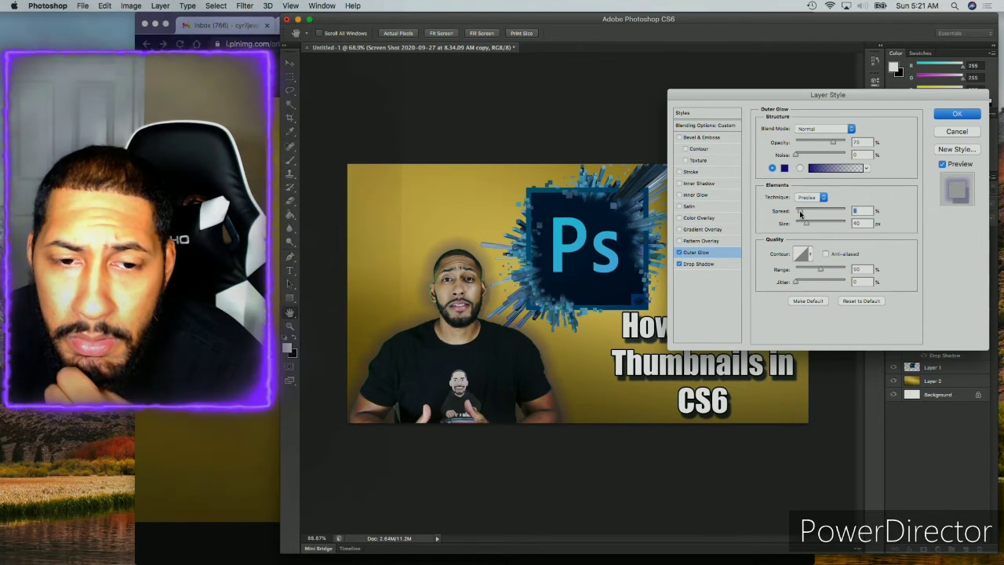
pyautogui.click(955, 115)
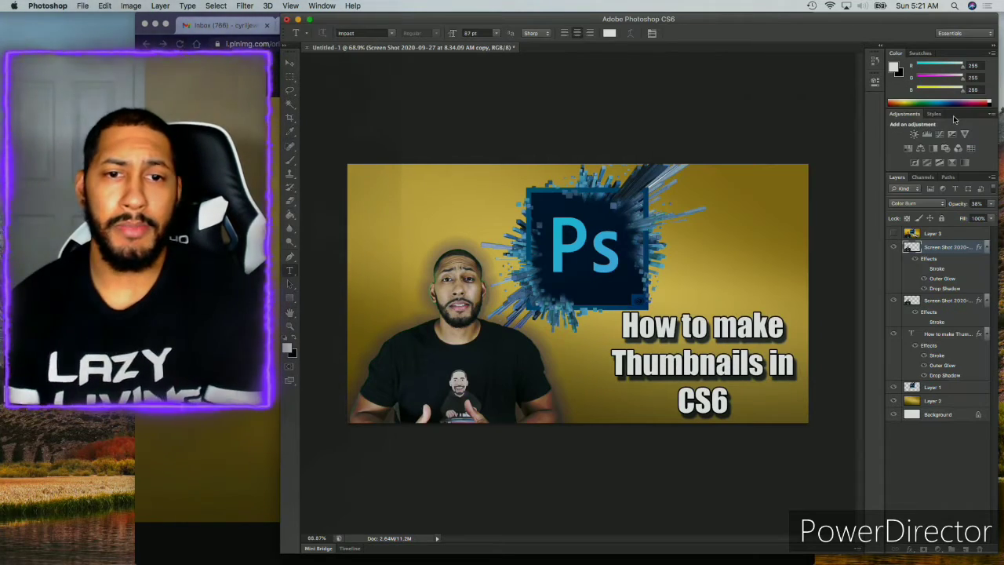
pyautogui.click(895, 234)
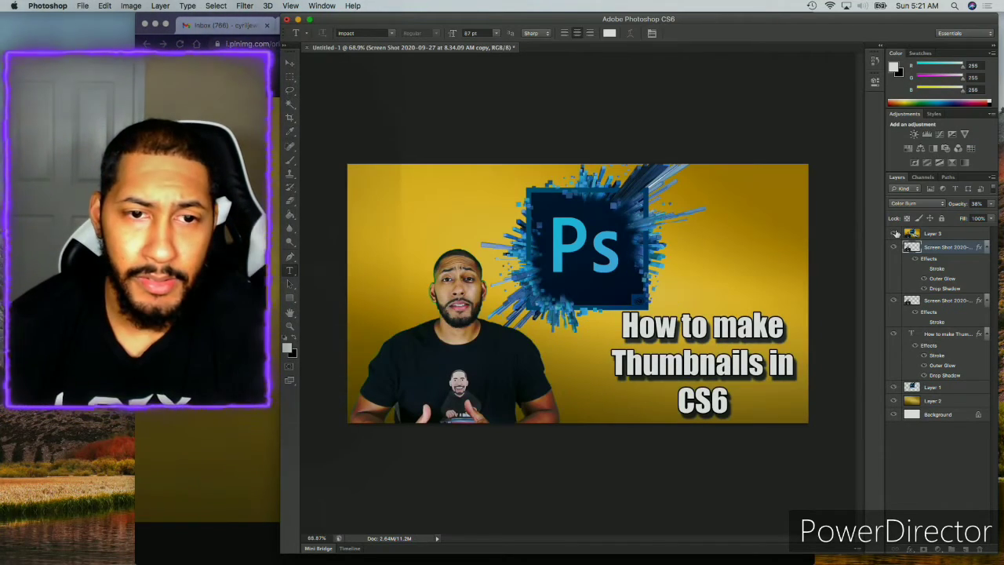
# - Compare the thumbnail with and without the saturated stamped layer by toggling that layer's visibility
pyautogui.click(895, 233)
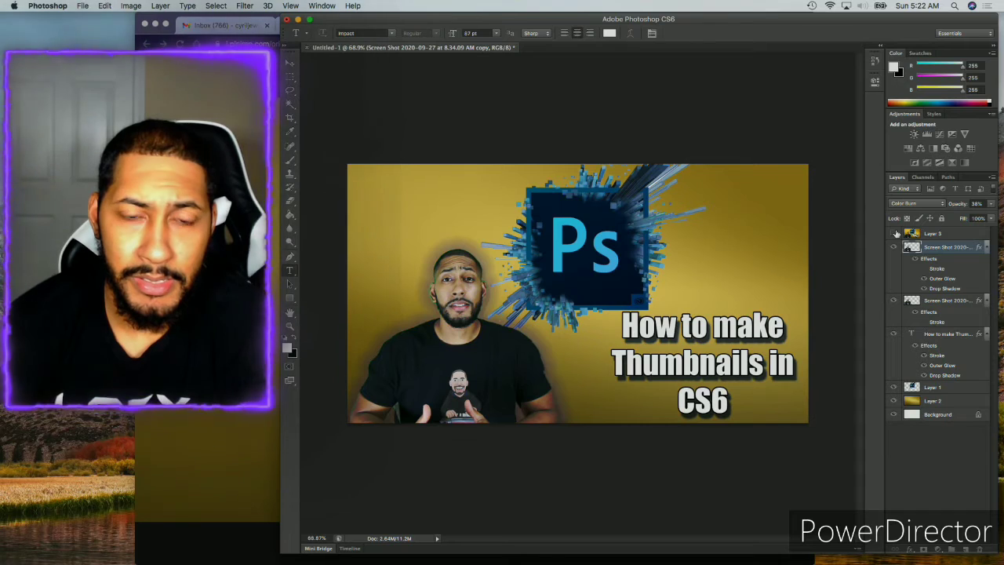
pyautogui.click(896, 234)
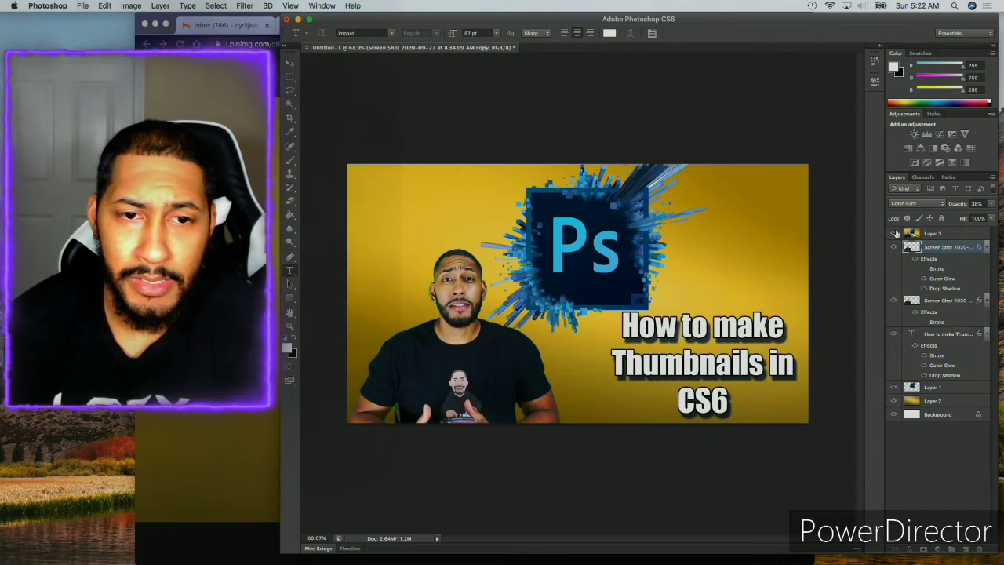
pyautogui.click(897, 234)
pyautogui.click(897, 234)
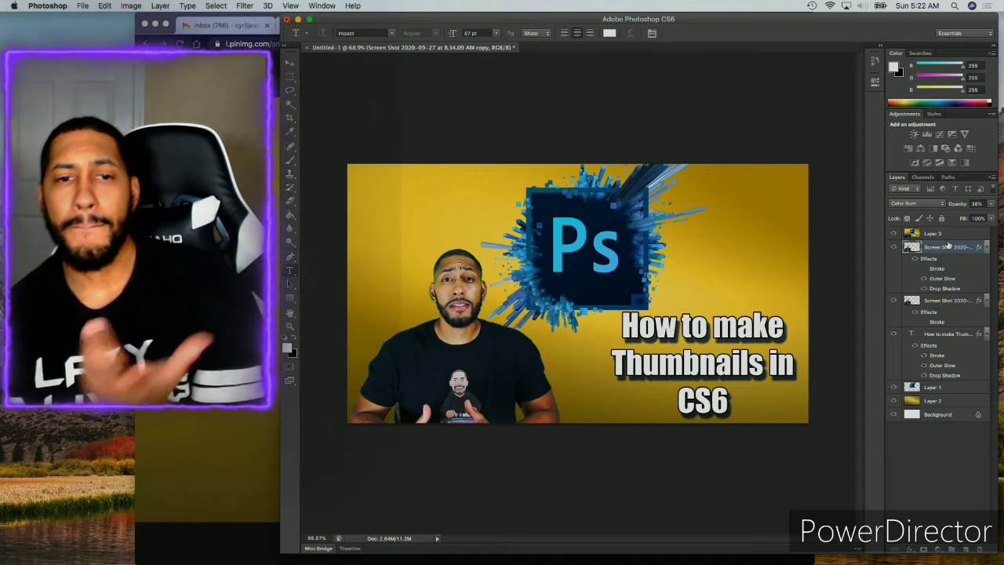
# - Save the thumbnail to the Desktop as a JPEG copy named cs6.jpg at Maximum quality 12 with Baseline ("Standard") format
pyautogui.click(83, 5)
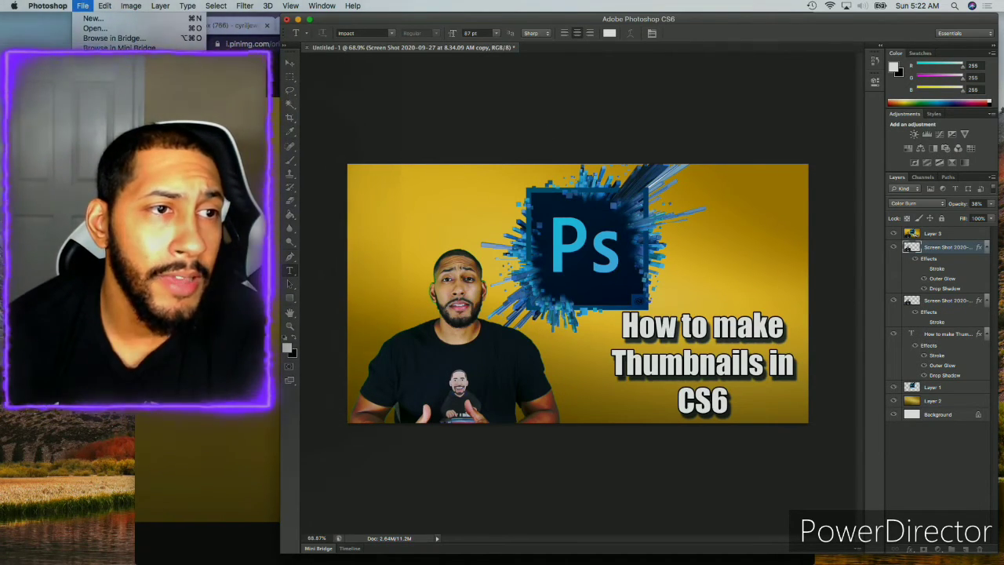
pyautogui.click(102, 122)
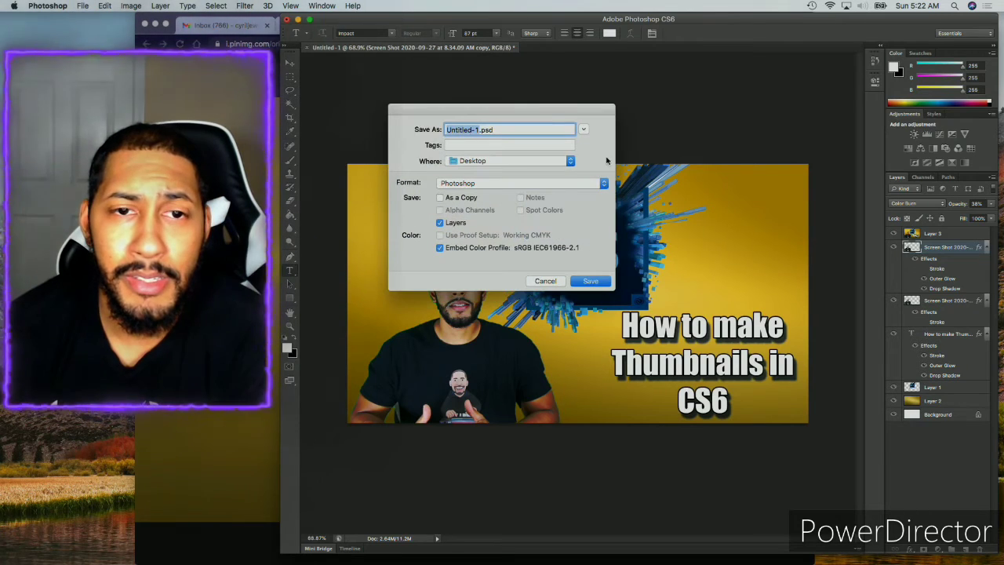
pyautogui.click(506, 185)
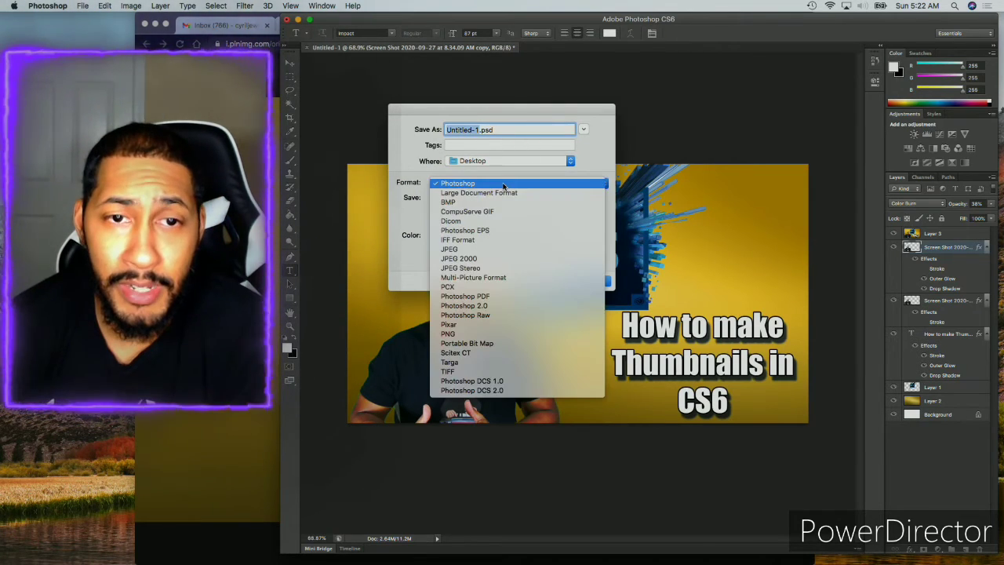
pyautogui.click(502, 249)
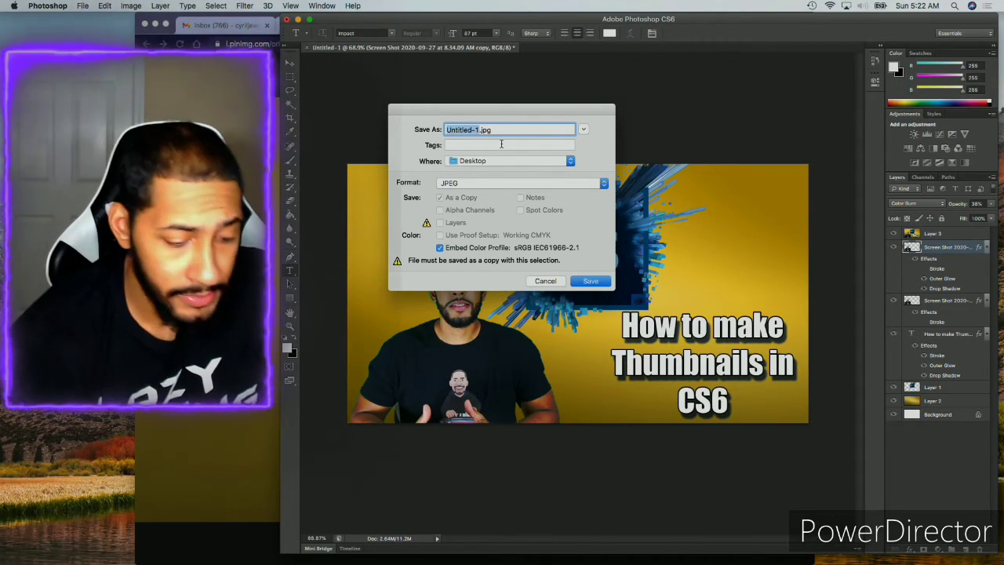
pyautogui.write('cs6')
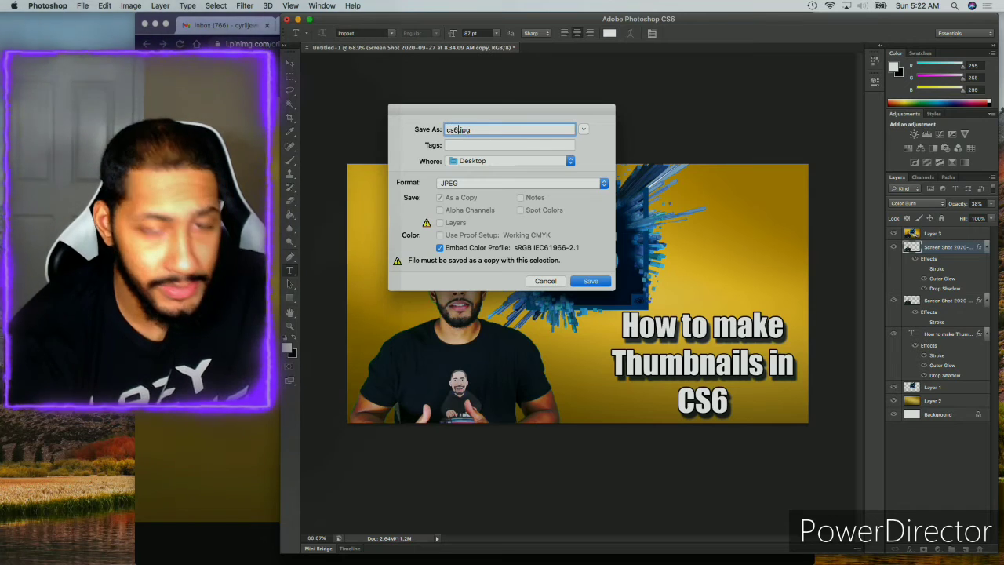
pyautogui.click(598, 282)
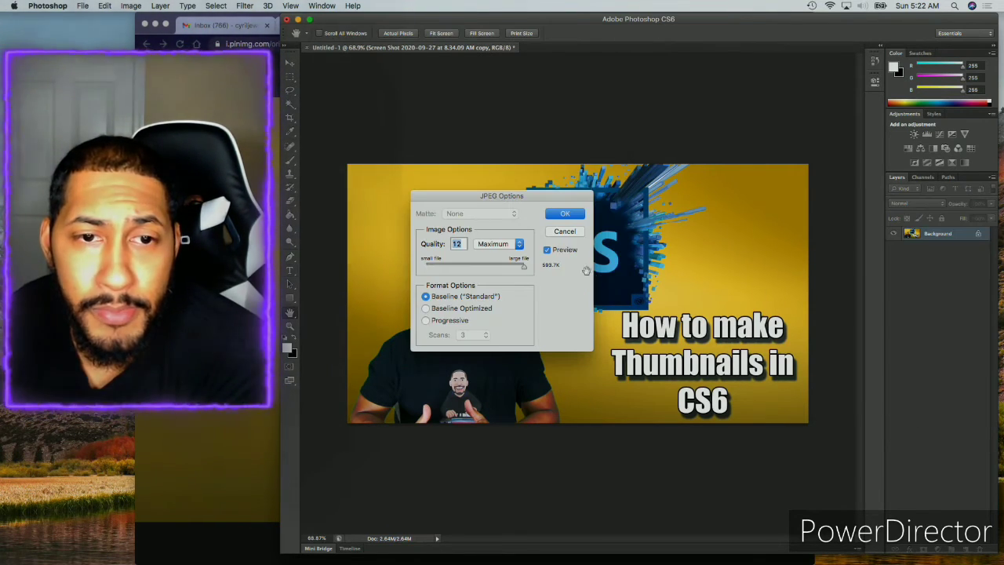
pyautogui.click(563, 215)
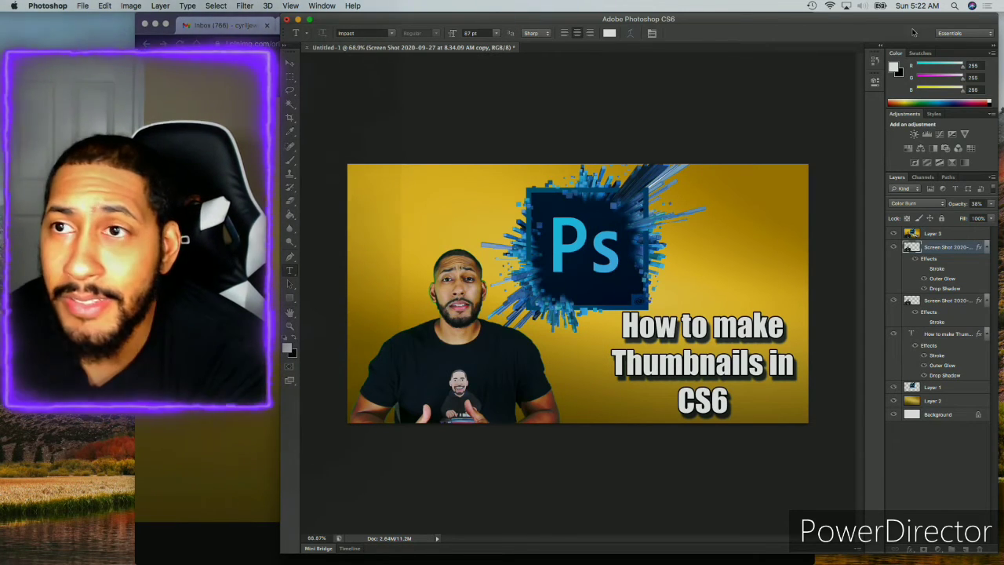
# - Minimize the Photoshop window and preview the exported cs6.jpg from the desktop with Quick Look
pyautogui.click(299, 17)
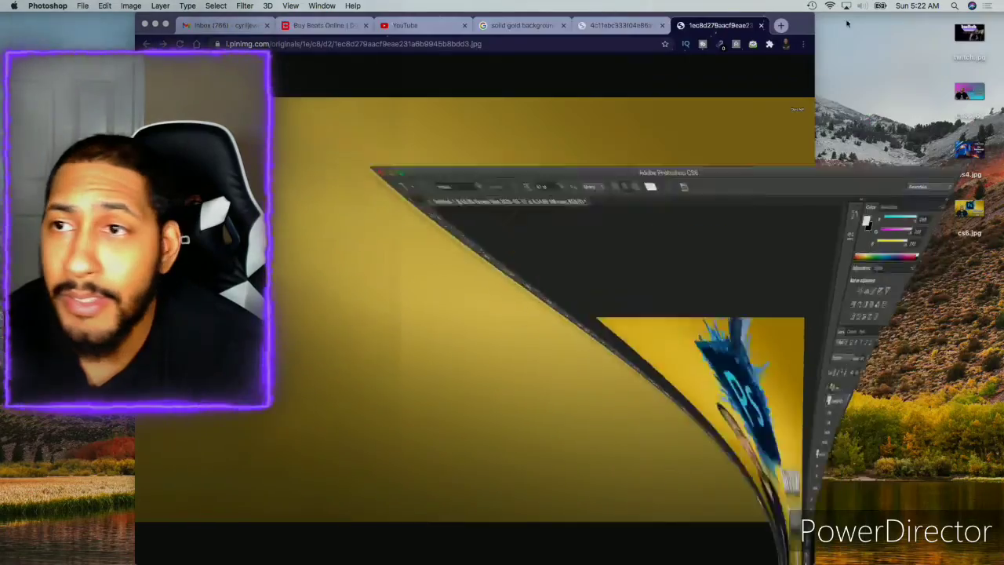
pyautogui.click(966, 212)
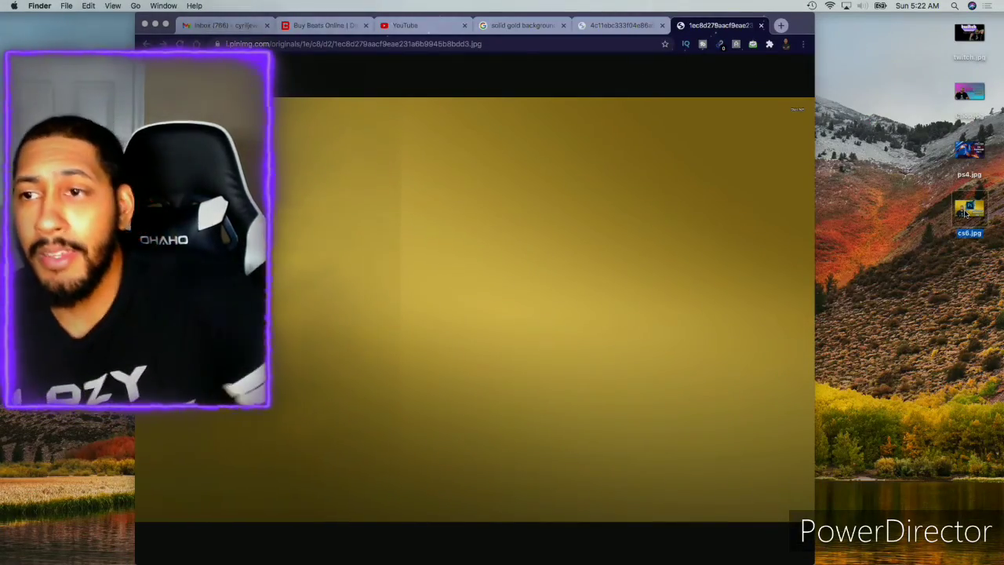
pyautogui.press('space')
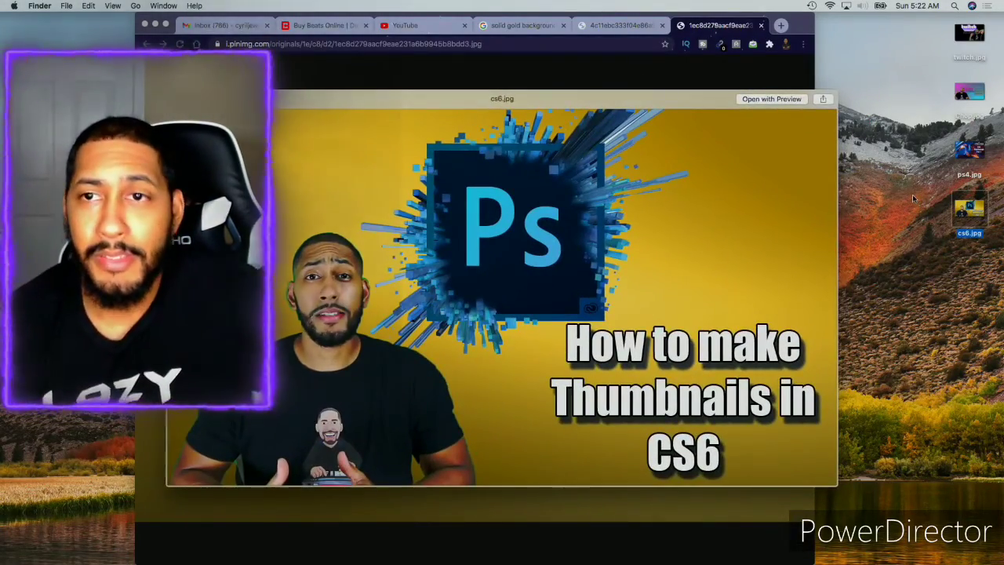